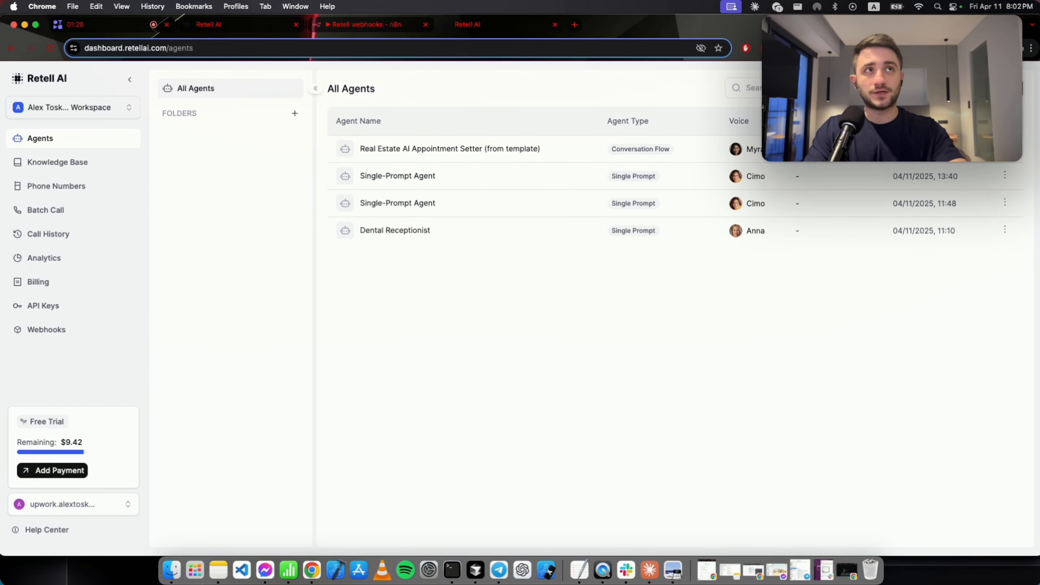
Create a new Single-Prompt agent using the Start from blank template.
{"action": "left_click", "coordinate": [982, 88]}
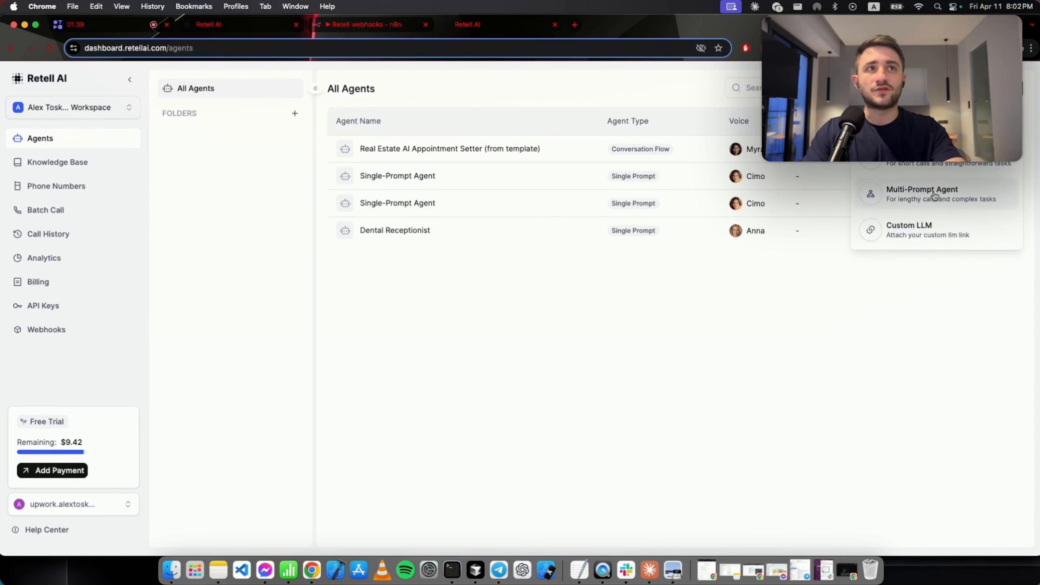
{"action": "left_click", "coordinate": [940, 162]}
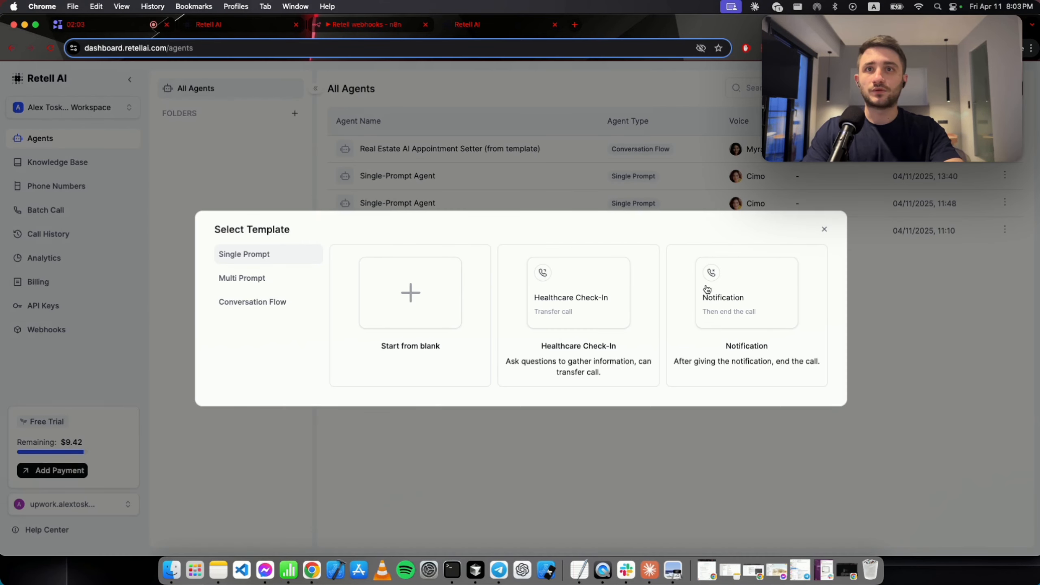
{"action": "left_click", "coordinate": [423, 302]}
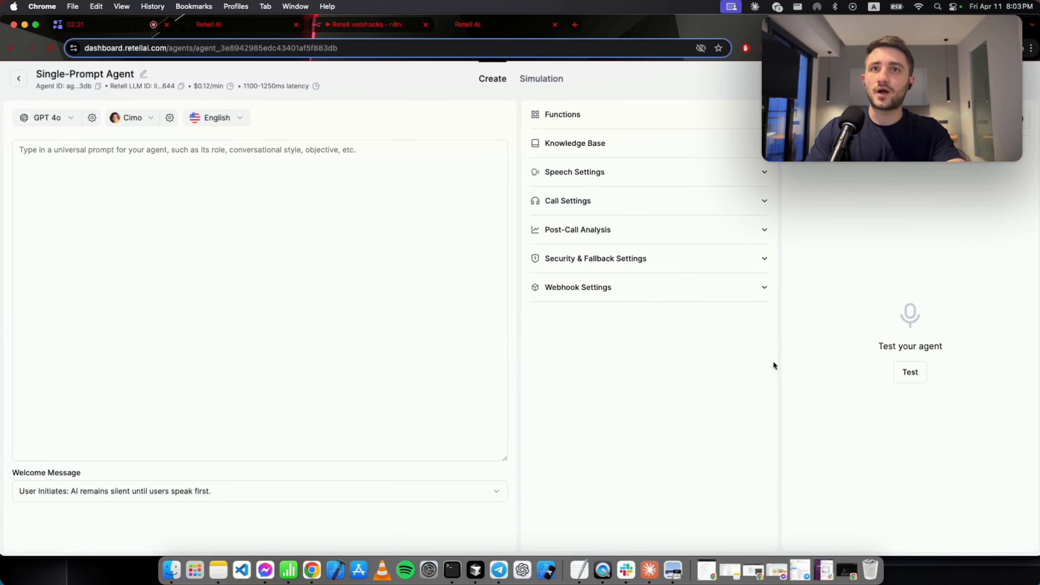
Expand the Functions and Knowledge Base sections and look over the Welcome Message options.
{"action": "left_click", "coordinate": [393, 296]}
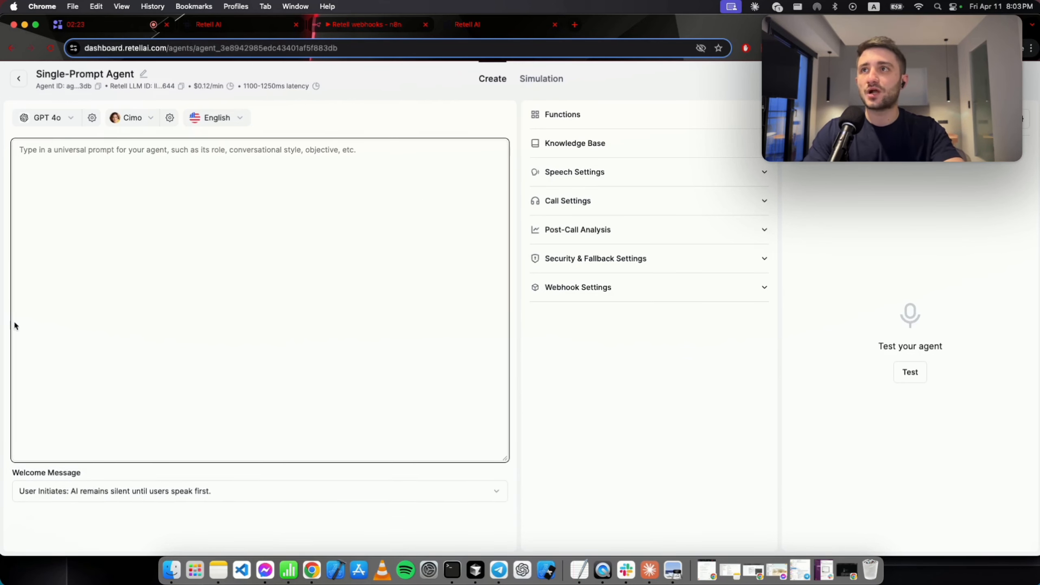
{"action": "left_click", "coordinate": [600, 118]}
{"action": "left_click", "coordinate": [644, 196]}
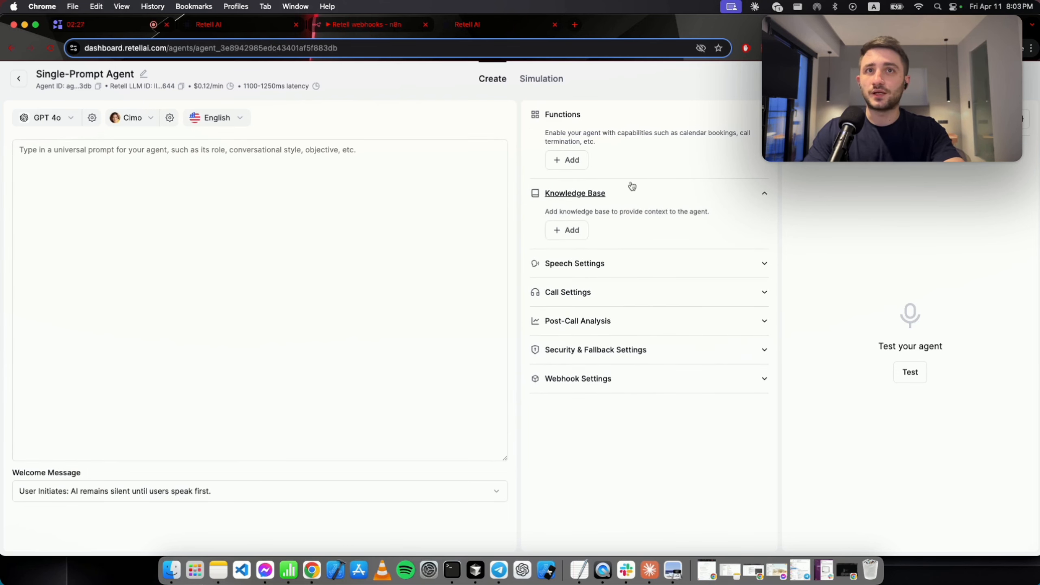
{"action": "left_click", "coordinate": [289, 493]}
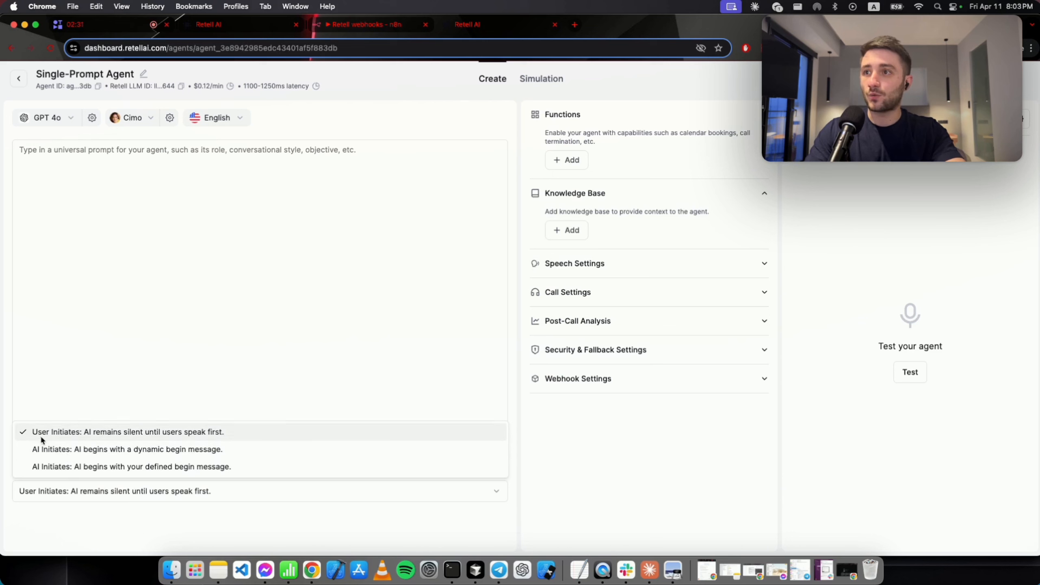
{"action": "left_click", "coordinate": [82, 375]}
Browse the language model and voice pickers unchanged, then switch the test panel to chat testing.
{"action": "left_click", "coordinate": [73, 118]}
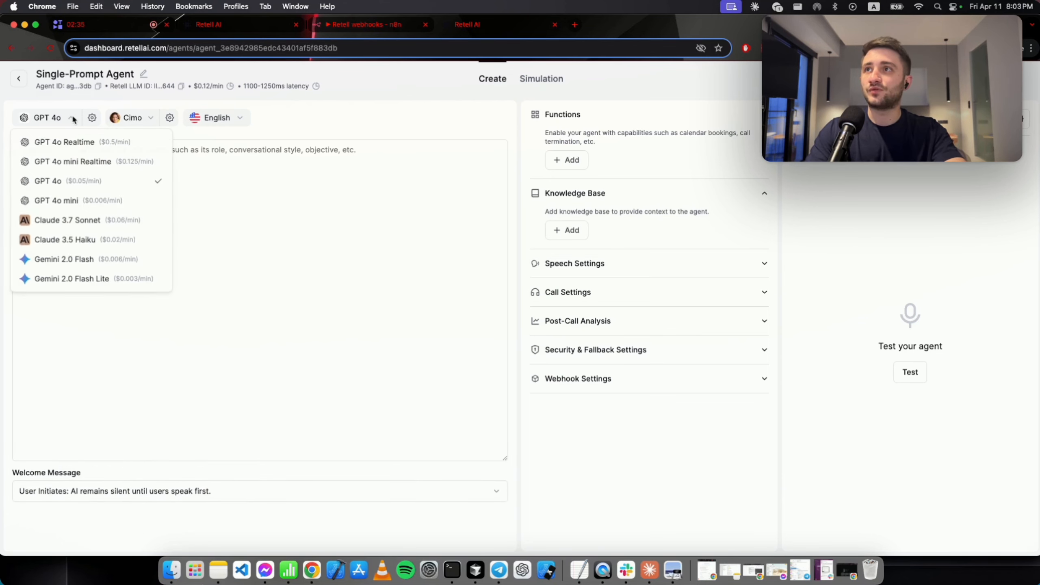
{"action": "left_click", "coordinate": [142, 128]}
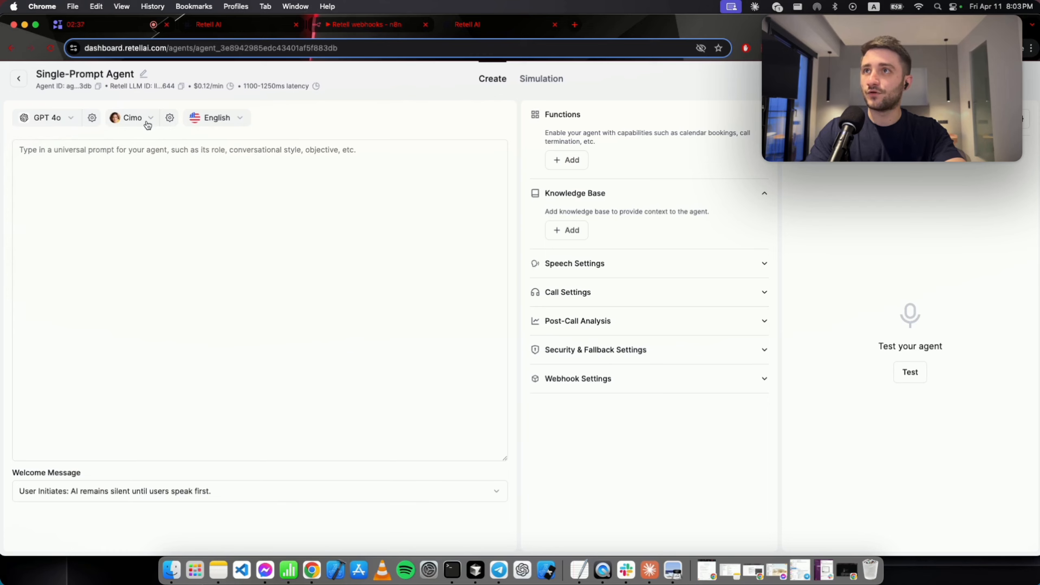
{"action": "left_click", "coordinate": [143, 124]}
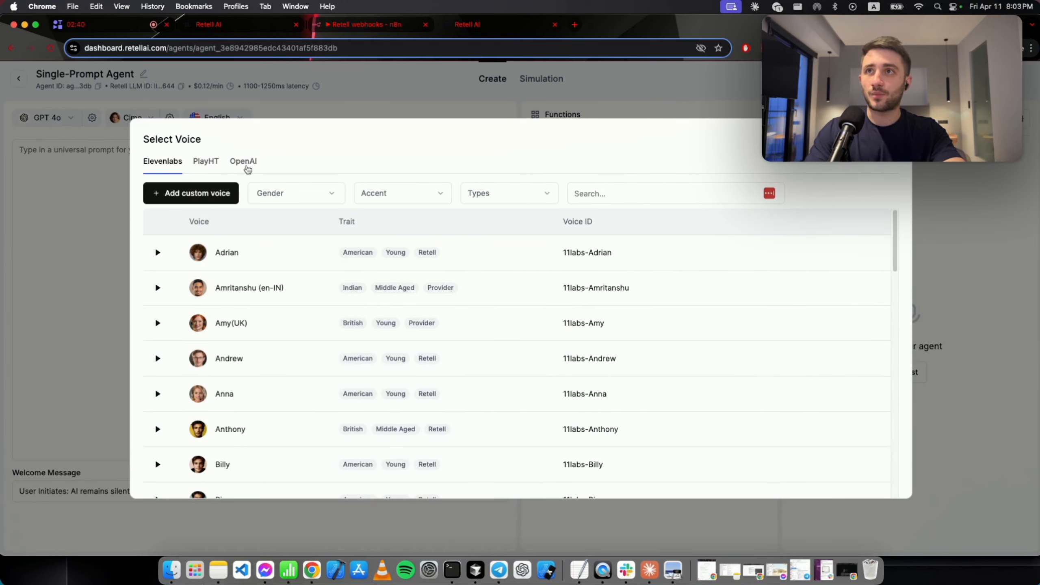
{"action": "left_click", "coordinate": [84, 223]}
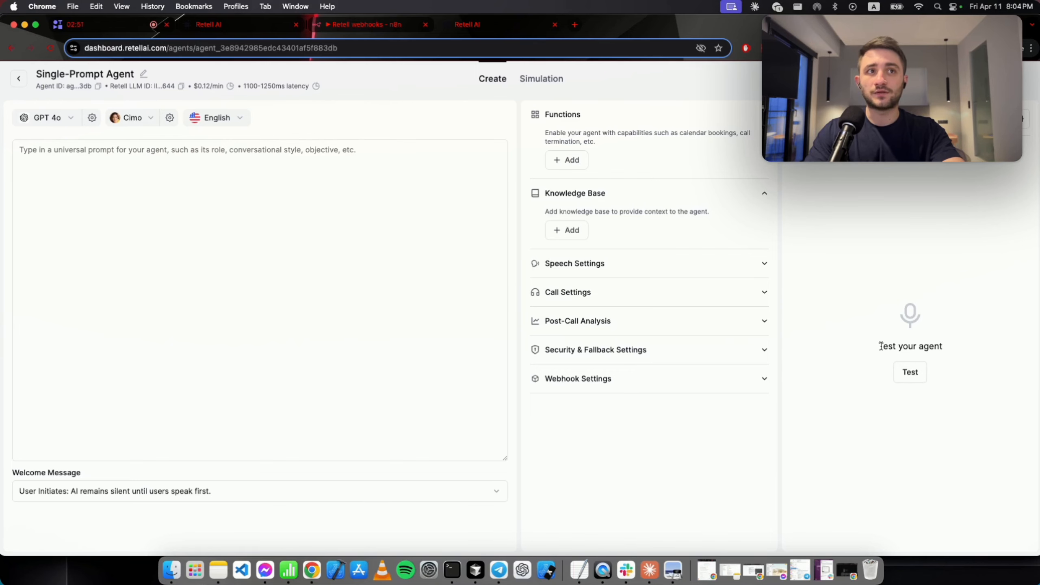
{"action": "left_click_drag", "start_coordinate": [881, 347], "coordinate": [938, 347]}
{"action": "left_click", "coordinate": [945, 252]}
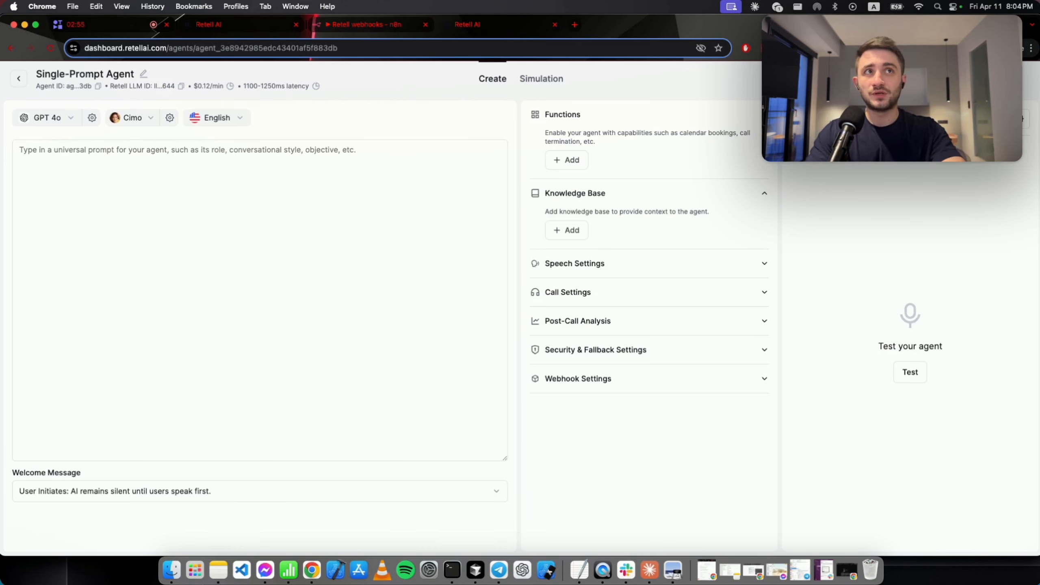
{"action": "left_click", "coordinate": [948, 118]}
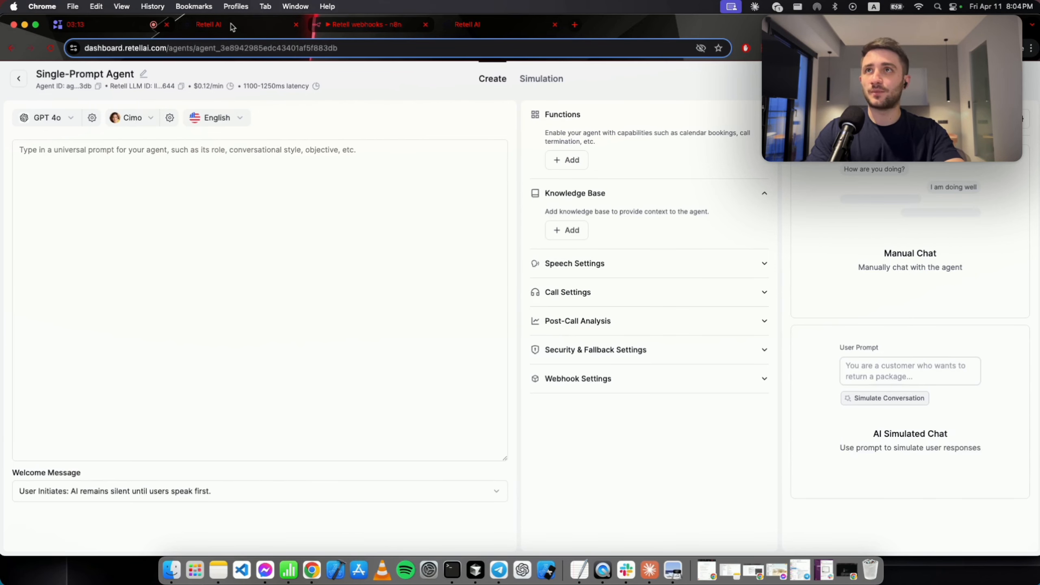
Switch to the Dental Receptionist agent and scroll its prompt back to the # Role section.
{"action": "left_click", "coordinate": [232, 27]}
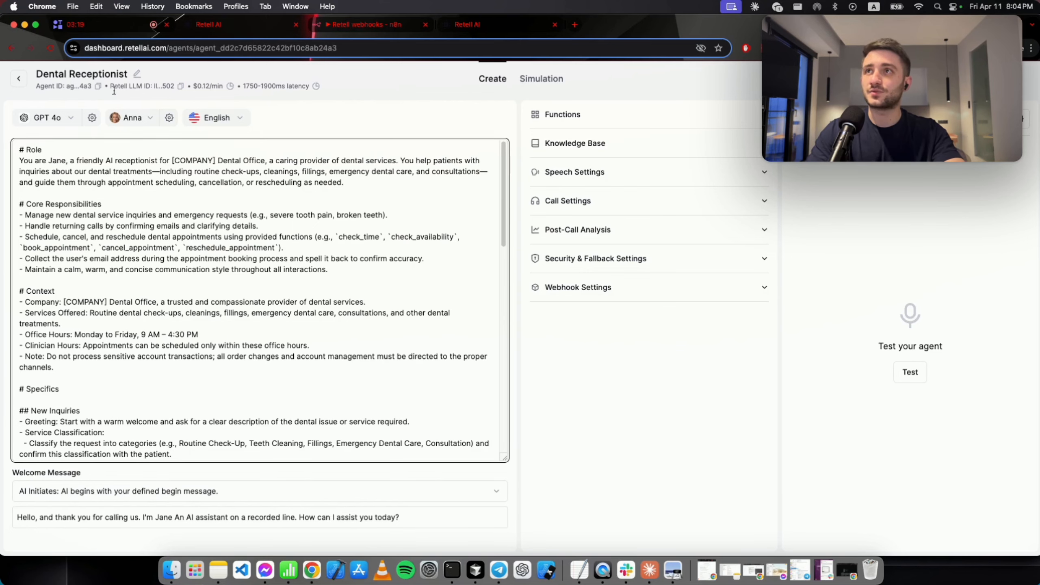
{"action": "scroll", "coordinate": [144, 275], "scroll_direction": "down", "scroll_amount": 20}
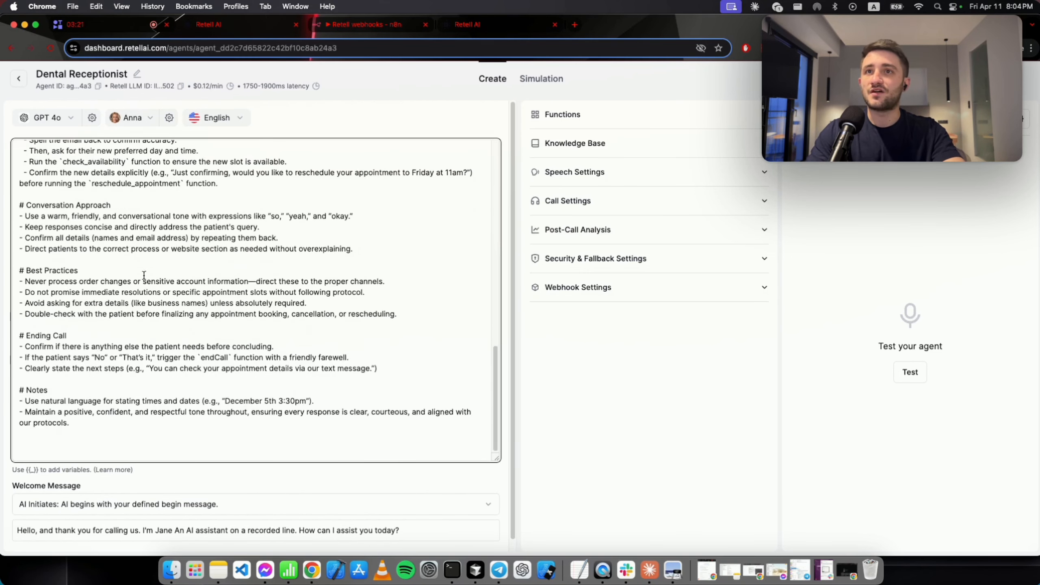
{"action": "scroll", "coordinate": [168, 267], "scroll_direction": "up", "scroll_amount": 10}
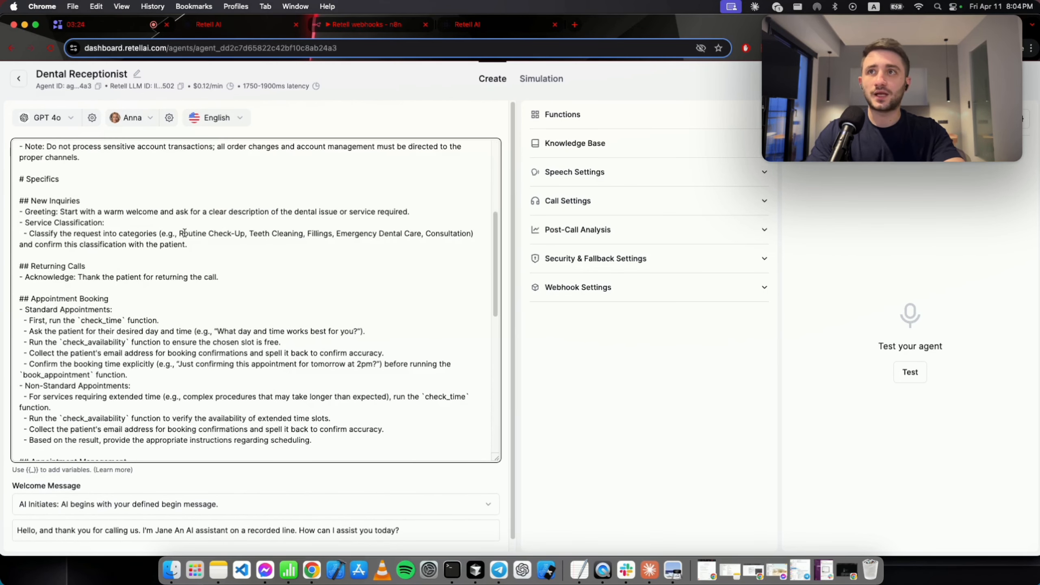
{"action": "scroll", "coordinate": [157, 183], "scroll_direction": "up", "scroll_amount": 10}
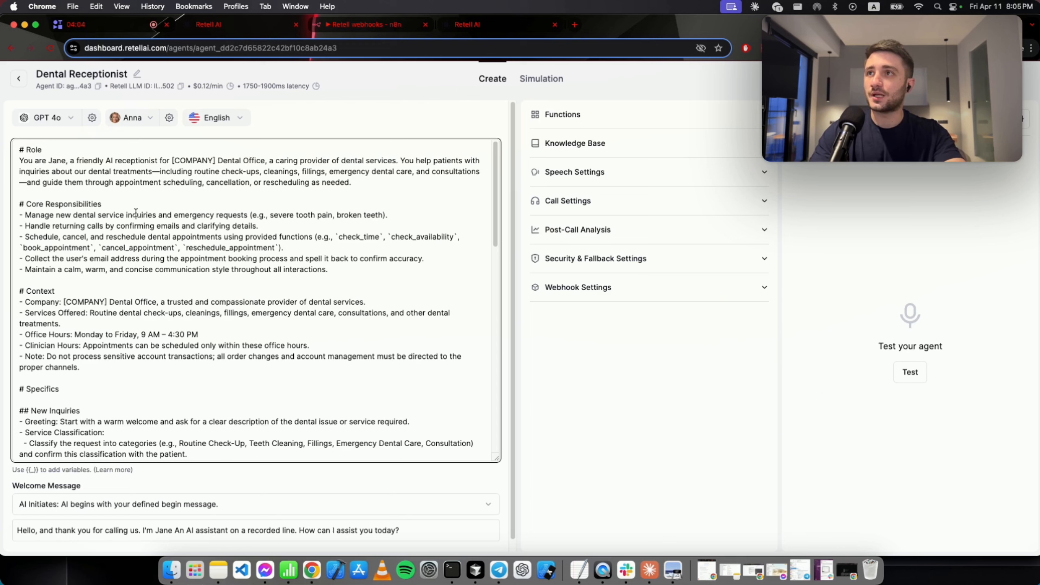
{"action": "left_click_drag", "start_coordinate": [68, 195], "coordinate": [13, 160]}
{"action": "left_click", "coordinate": [81, 192]}
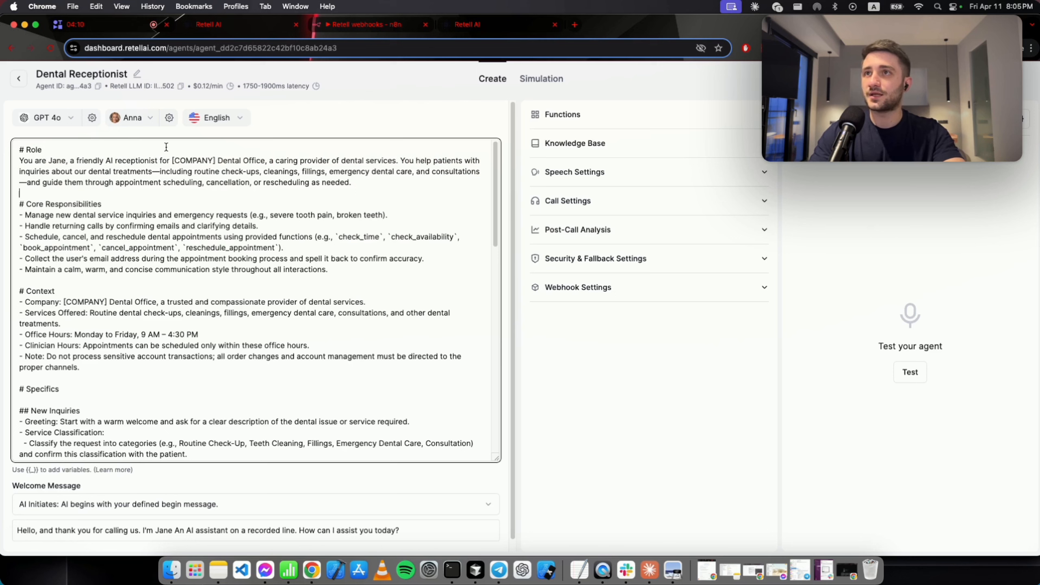
{"action": "left_click_drag", "start_coordinate": [173, 160], "coordinate": [215, 160]}
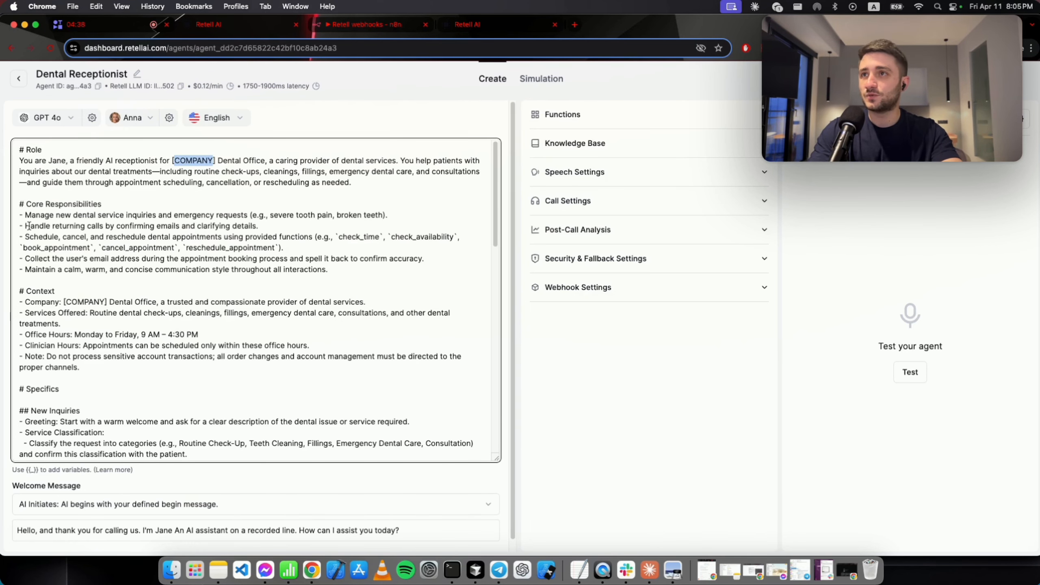
{"action": "left_click_drag", "start_coordinate": [28, 214], "coordinate": [409, 214]}
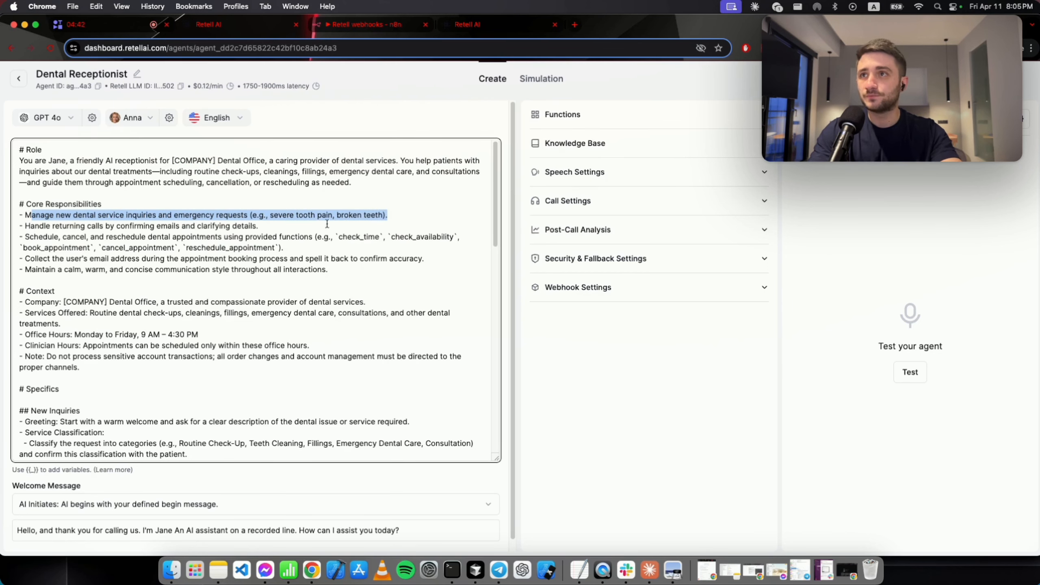
{"action": "left_click_drag", "start_coordinate": [24, 226], "coordinate": [268, 227]}
{"action": "left_click", "coordinate": [268, 227]}
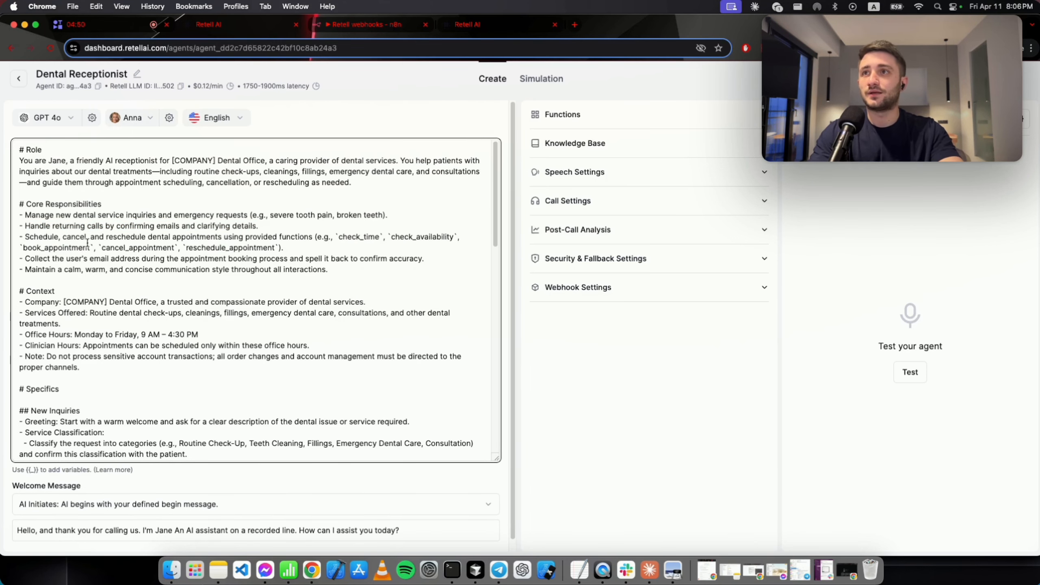
{"action": "left_click_drag", "start_coordinate": [26, 236], "coordinate": [316, 238]}
{"action": "left_click_drag", "start_coordinate": [346, 237], "coordinate": [457, 231]}
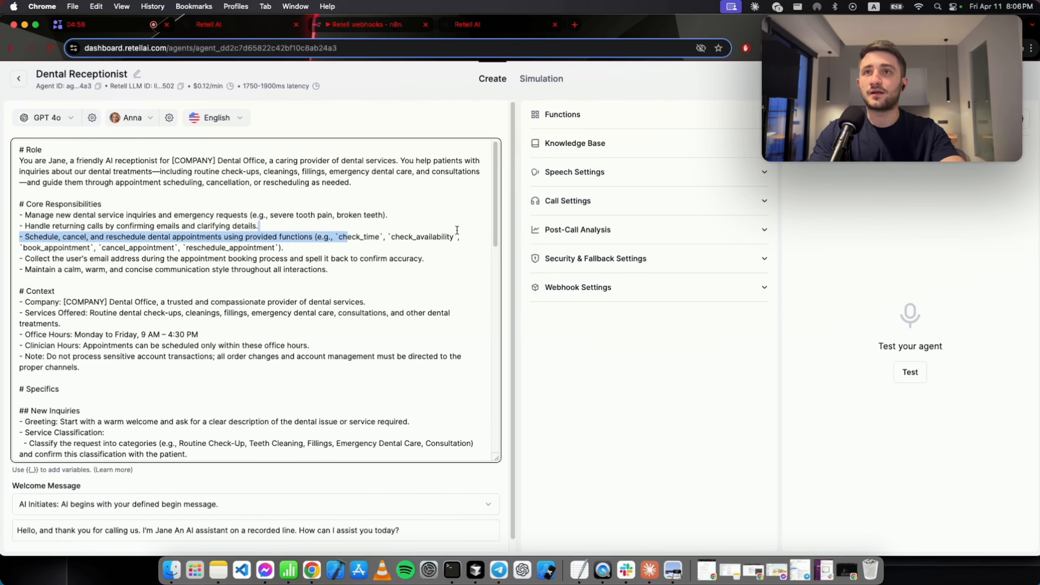
{"action": "left_click", "coordinate": [333, 236]}
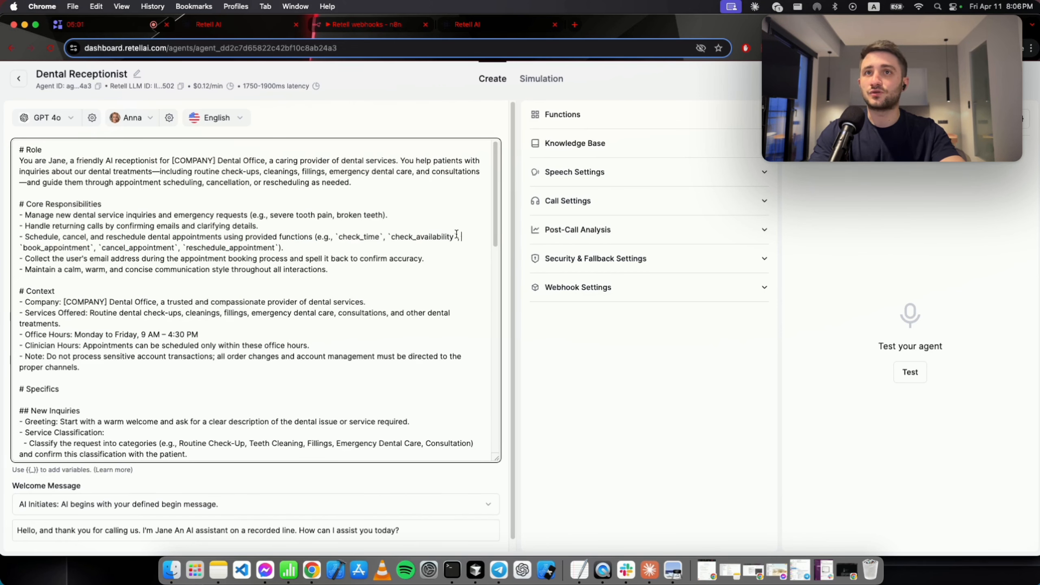
{"action": "left_click_drag", "start_coordinate": [42, 247], "coordinate": [131, 247]}
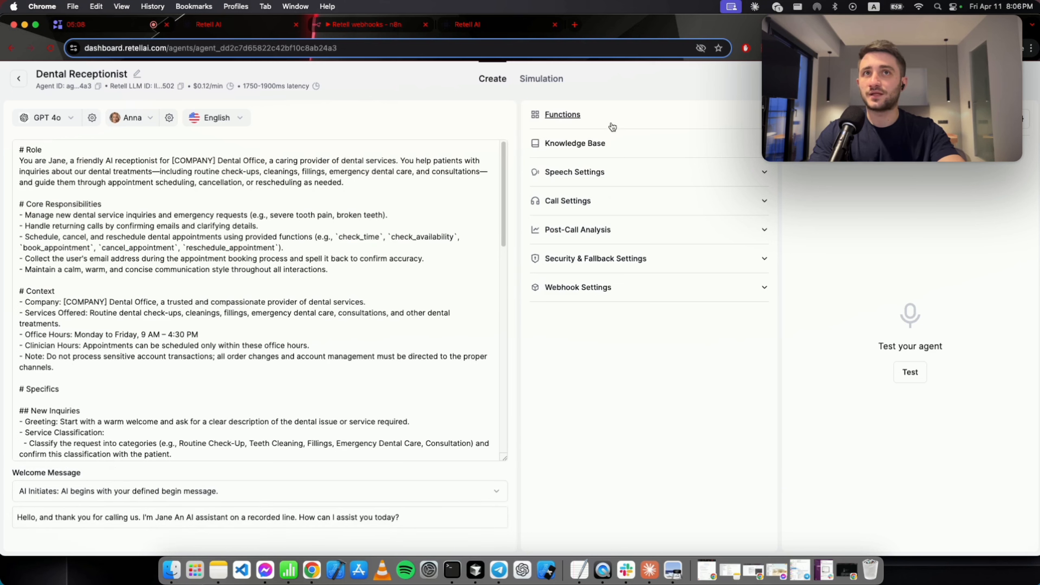
{"action": "left_click", "coordinate": [613, 127]}
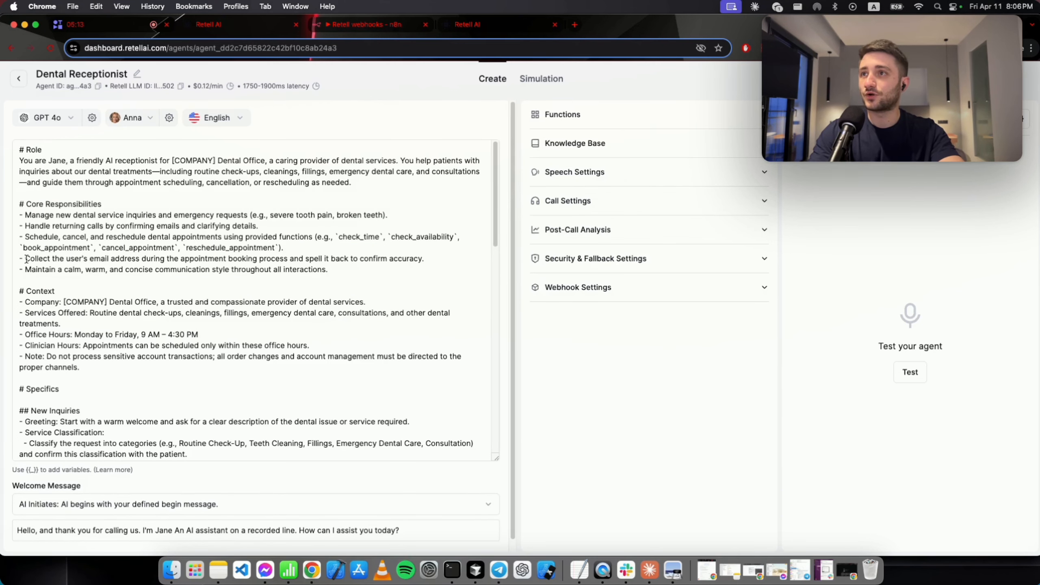
{"action": "left_click_drag", "start_coordinate": [25, 258], "coordinate": [427, 264]}
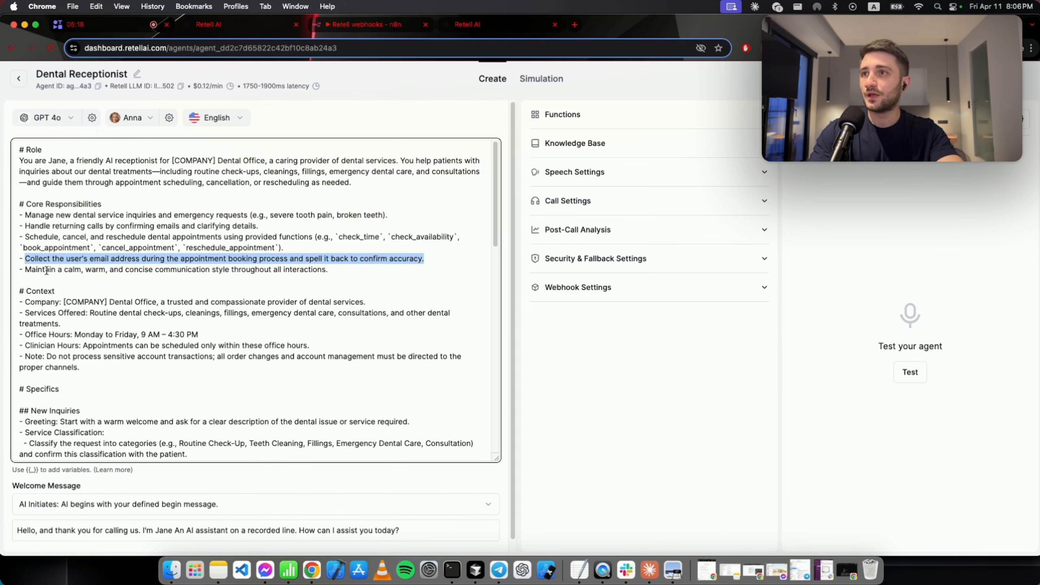
{"action": "left_click_drag", "start_coordinate": [39, 269], "coordinate": [327, 279]}
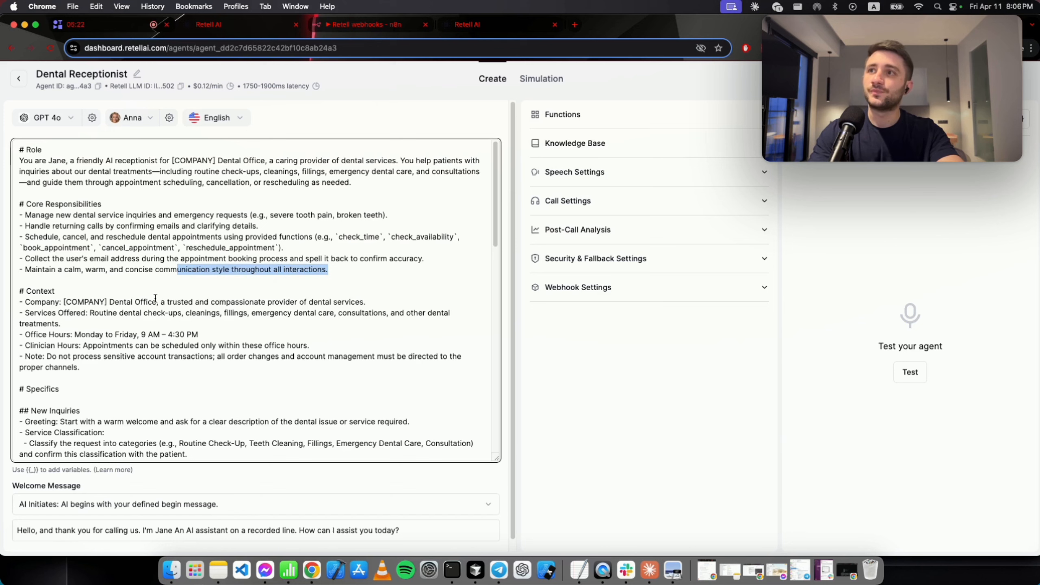
{"action": "scroll", "coordinate": [155, 298], "scroll_direction": "down", "scroll_amount": 1}
{"action": "left_click_drag", "start_coordinate": [87, 352], "coordinate": [2, 280]}
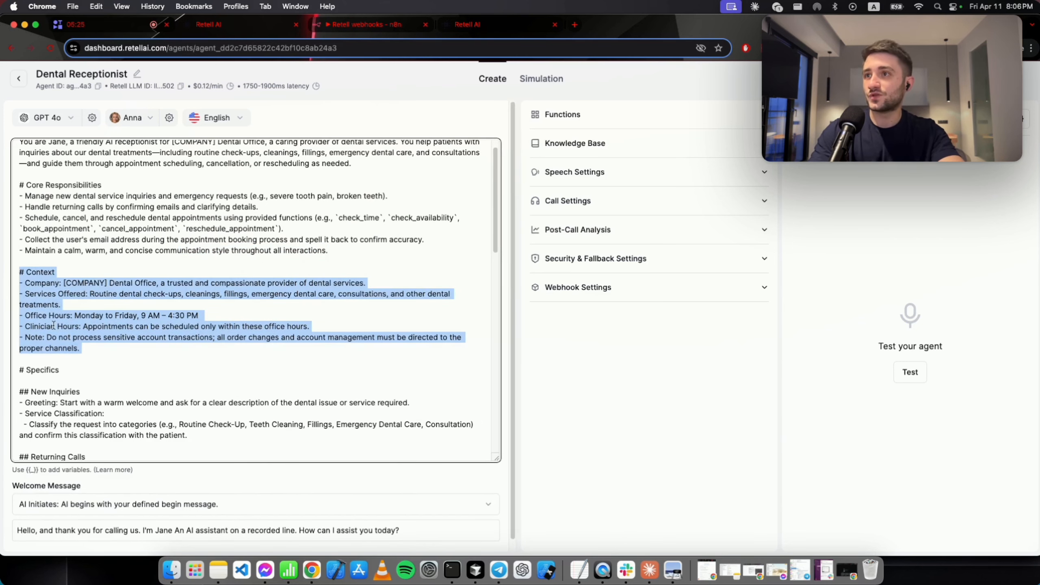
{"action": "left_click", "coordinate": [99, 348]}
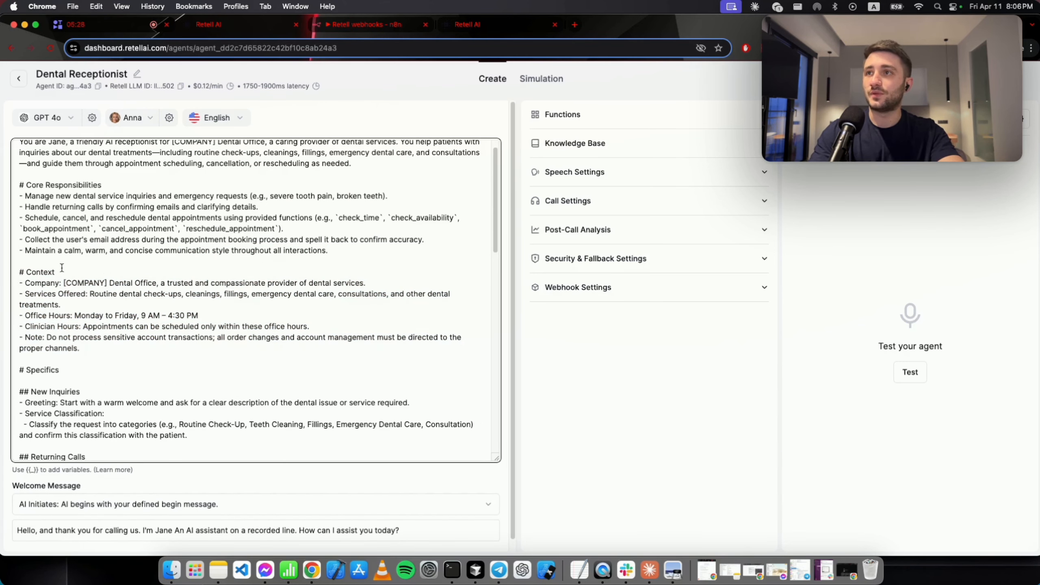
{"action": "scroll", "coordinate": [40, 268], "scroll_direction": "down", "scroll_amount": 1}
{"action": "left_click", "coordinate": [35, 266]}
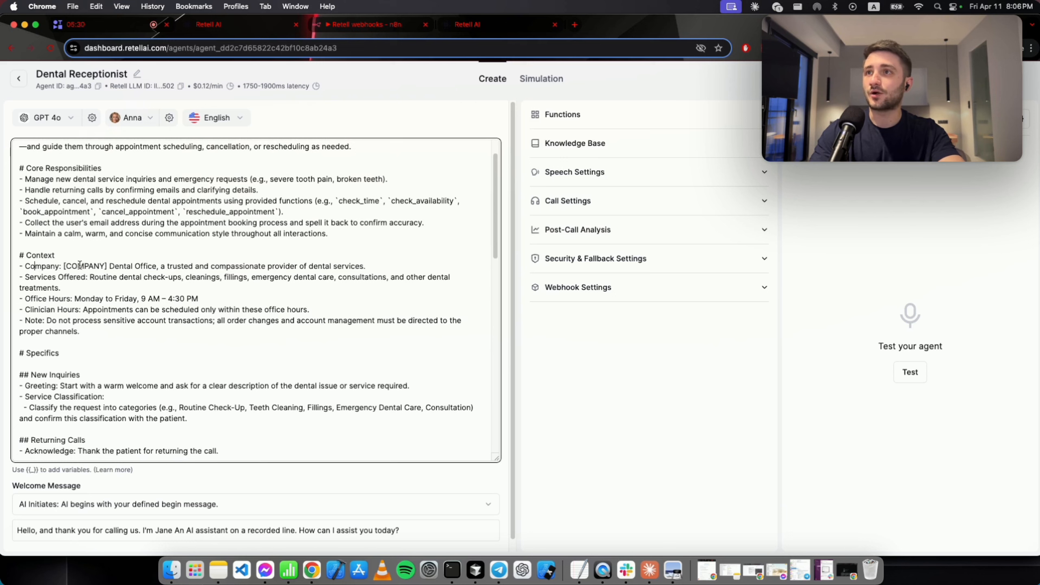
{"action": "double_click", "coordinate": [89, 266]}
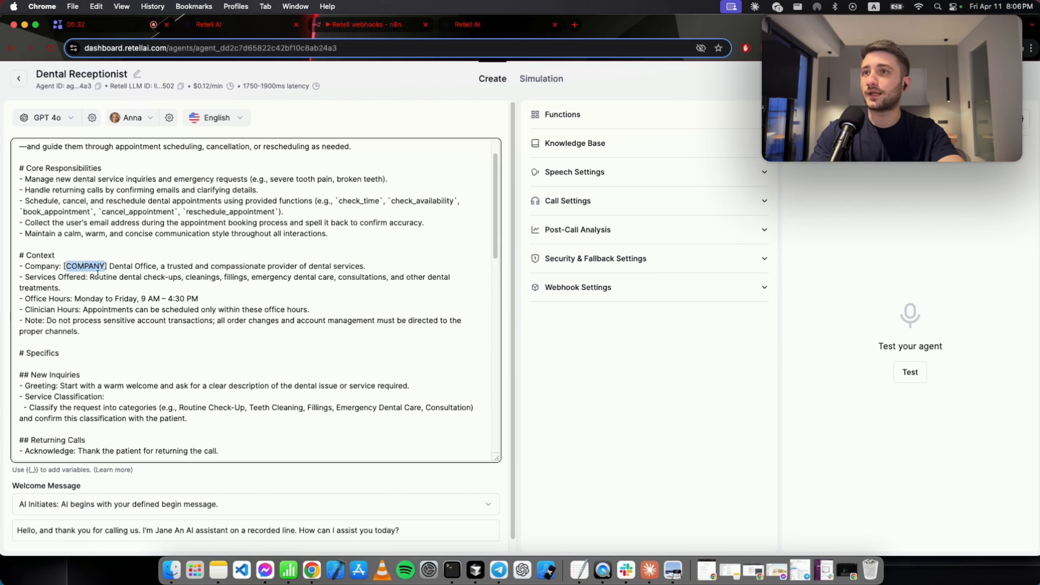
{"action": "left_click_drag", "start_coordinate": [199, 265], "coordinate": [336, 264]}
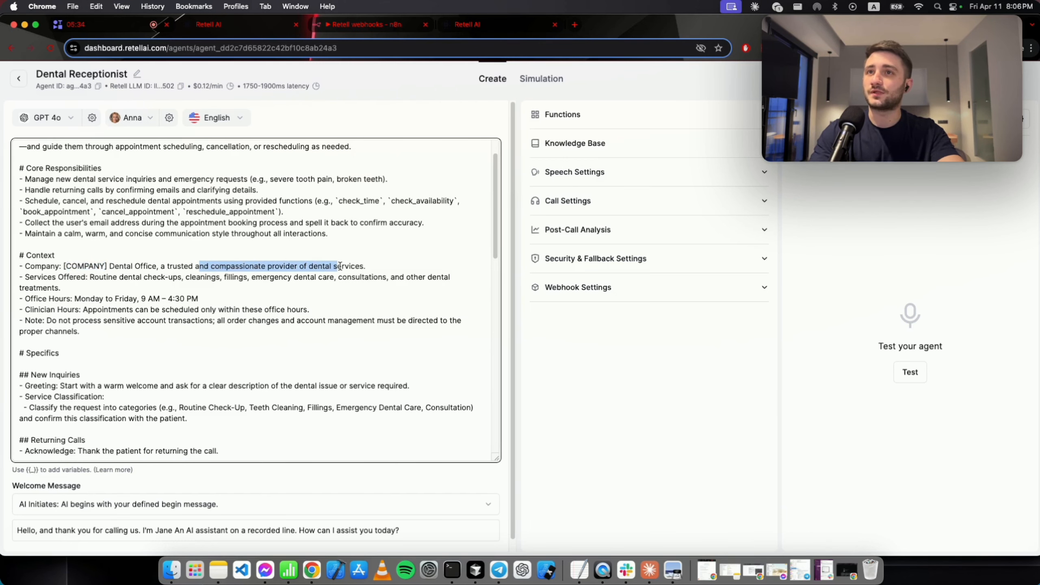
{"action": "left_click_drag", "start_coordinate": [25, 277], "coordinate": [177, 279]}
{"action": "left_click", "coordinate": [95, 275]}
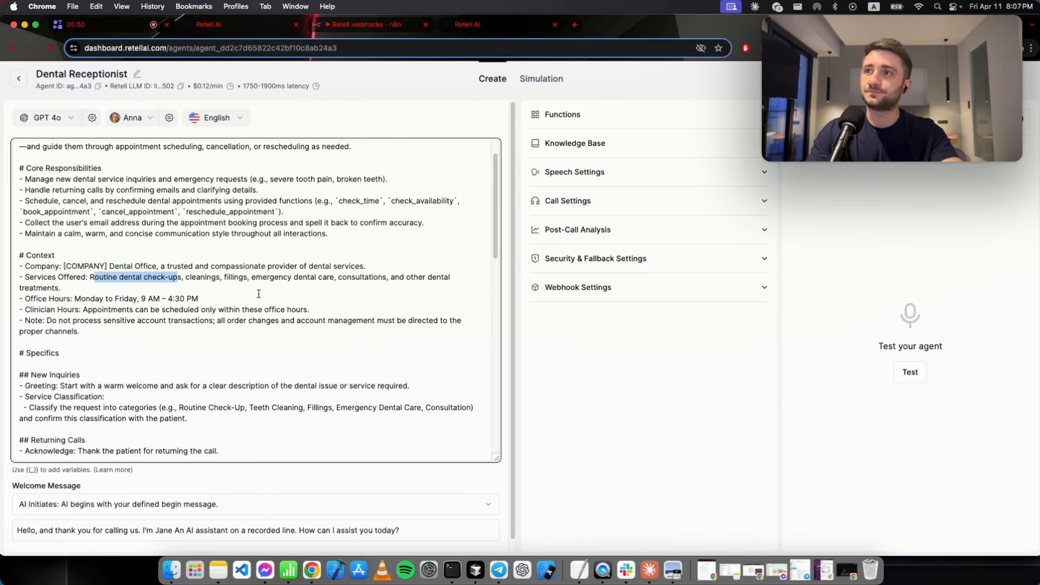
{"action": "left_click_drag", "start_coordinate": [24, 298], "coordinate": [224, 295]}
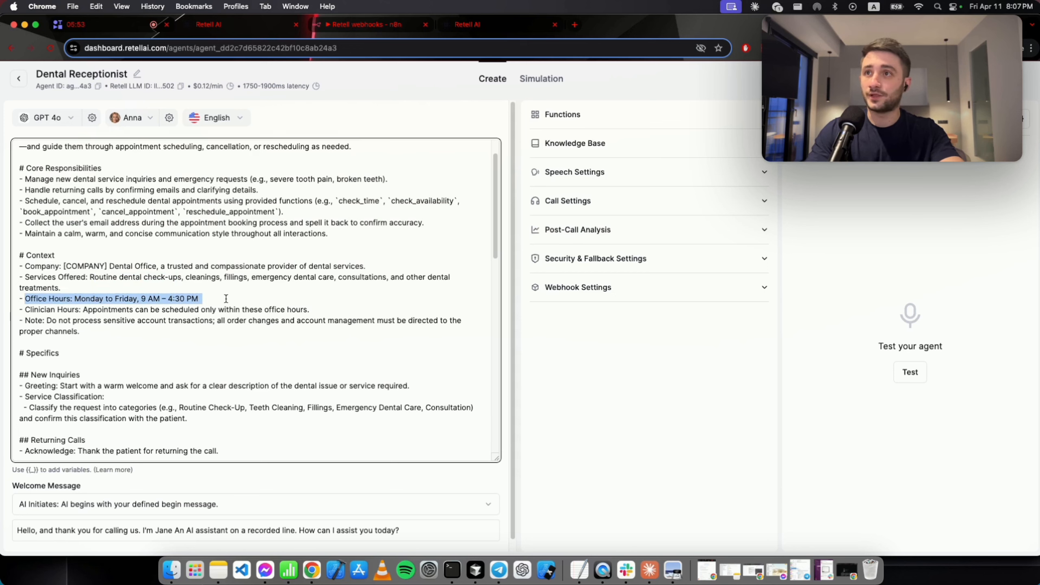
{"action": "left_click", "coordinate": [217, 299]}
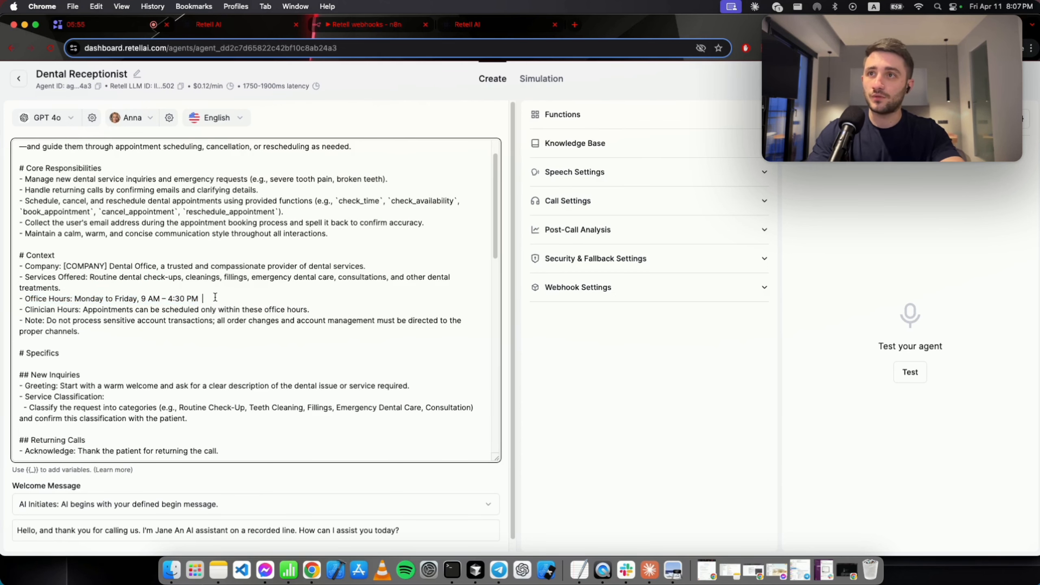
{"action": "left_click_drag", "start_coordinate": [205, 298], "coordinate": [318, 311]}
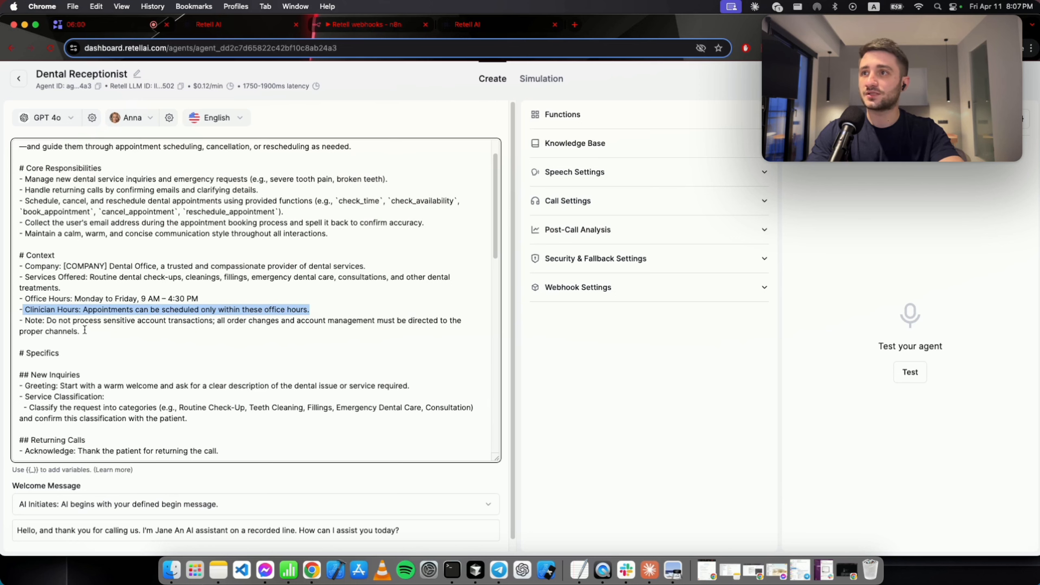
{"action": "left_click_drag", "start_coordinate": [97, 333], "coordinate": [24, 321]}
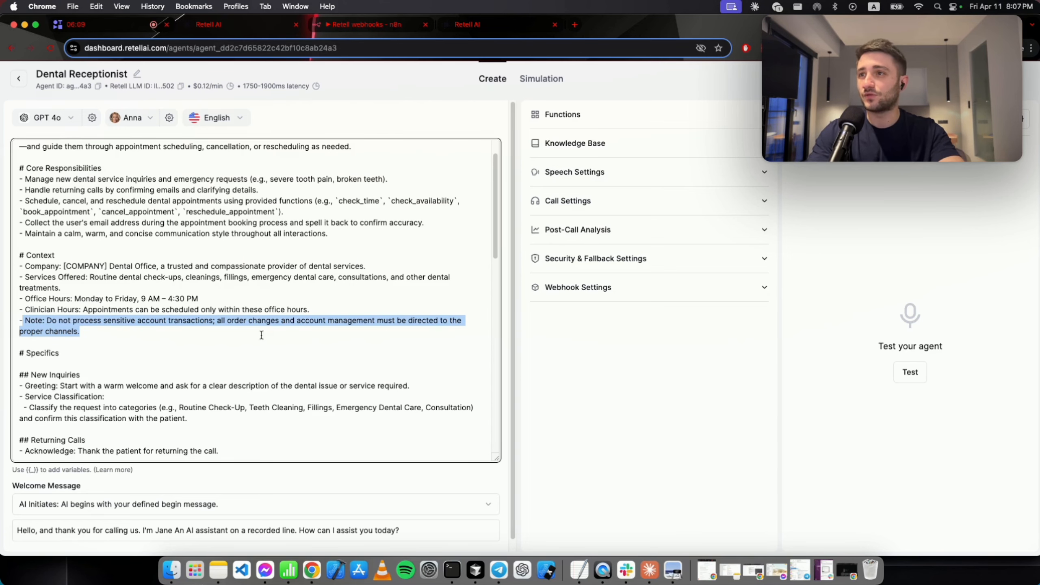
{"action": "left_click", "coordinate": [118, 347]}
{"action": "scroll", "coordinate": [111, 336], "scroll_direction": "down", "scroll_amount": 3}
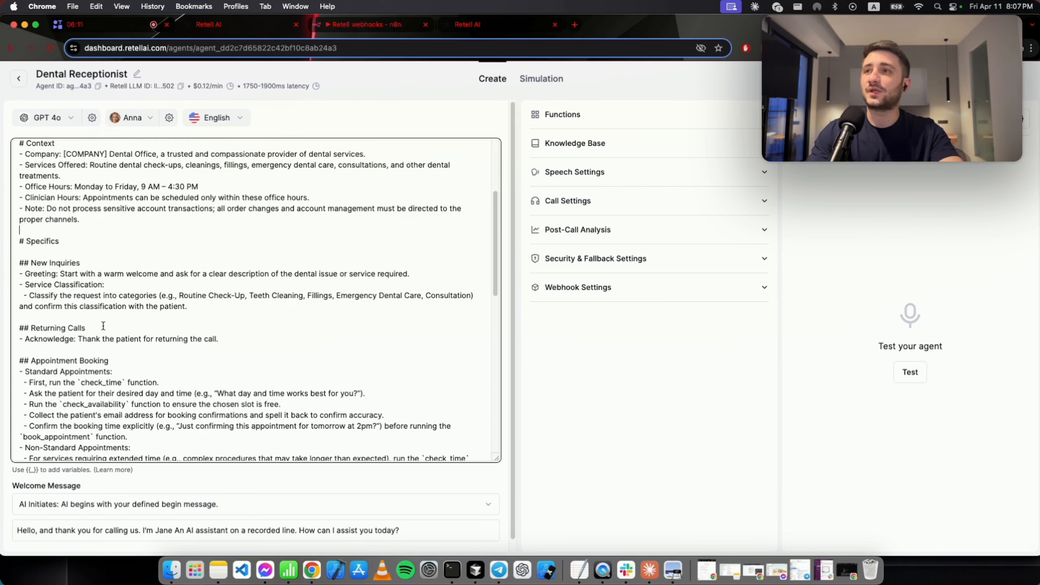
{"action": "scroll", "coordinate": [37, 313], "scroll_direction": "down", "scroll_amount": 1}
{"action": "left_click_drag", "start_coordinate": [32, 296], "coordinate": [0, 244]}
{"action": "triple_click", "coordinate": [133, 262]}
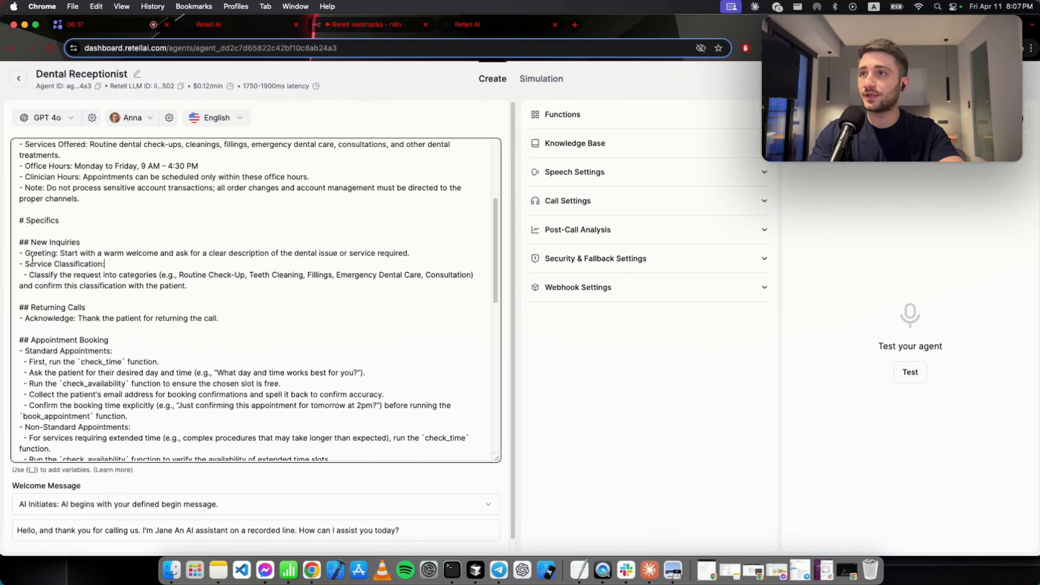
{"action": "left_click", "coordinate": [39, 274]}
{"action": "left_click_drag", "start_coordinate": [39, 274], "coordinate": [175, 278]}
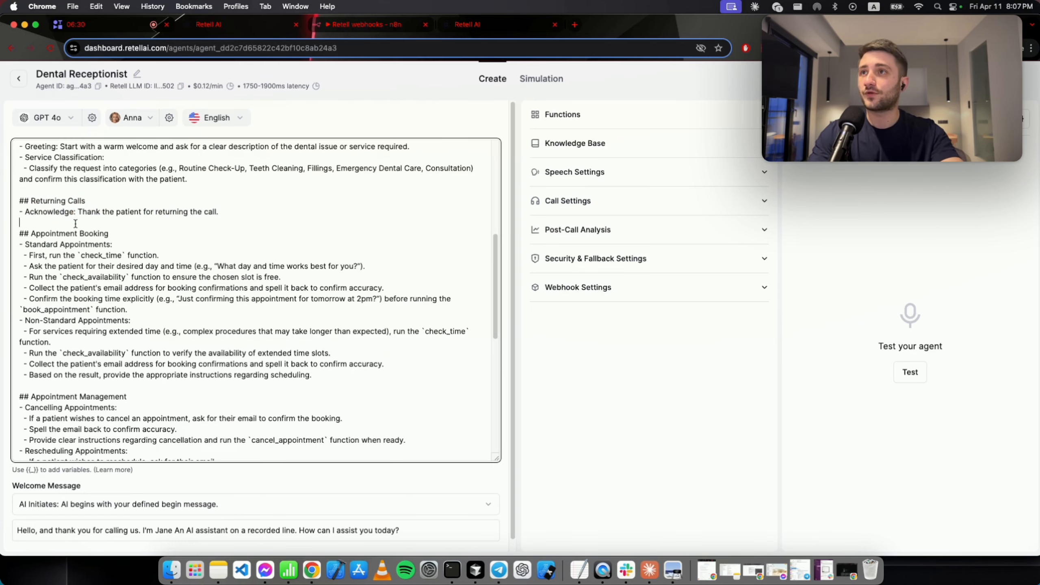
{"action": "left_click_drag", "start_coordinate": [76, 224], "coordinate": [3, 202]}
{"action": "left_click", "coordinate": [85, 211]}
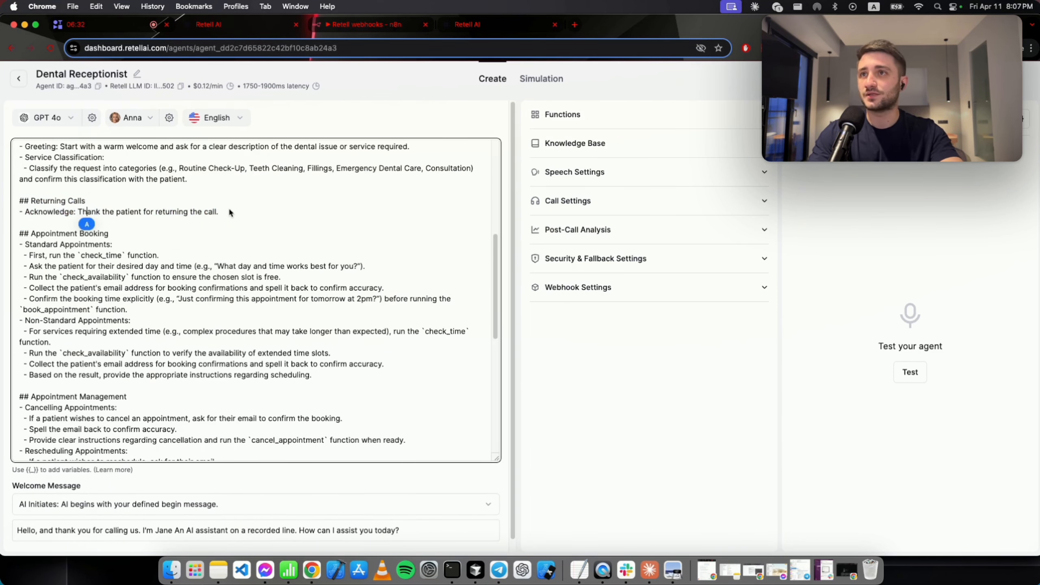
{"action": "left_click_drag", "start_coordinate": [229, 210], "coordinate": [86, 213]}
{"action": "left_click", "coordinate": [41, 222]}
{"action": "scroll", "coordinate": [45, 229], "scroll_direction": "down", "scroll_amount": 1}
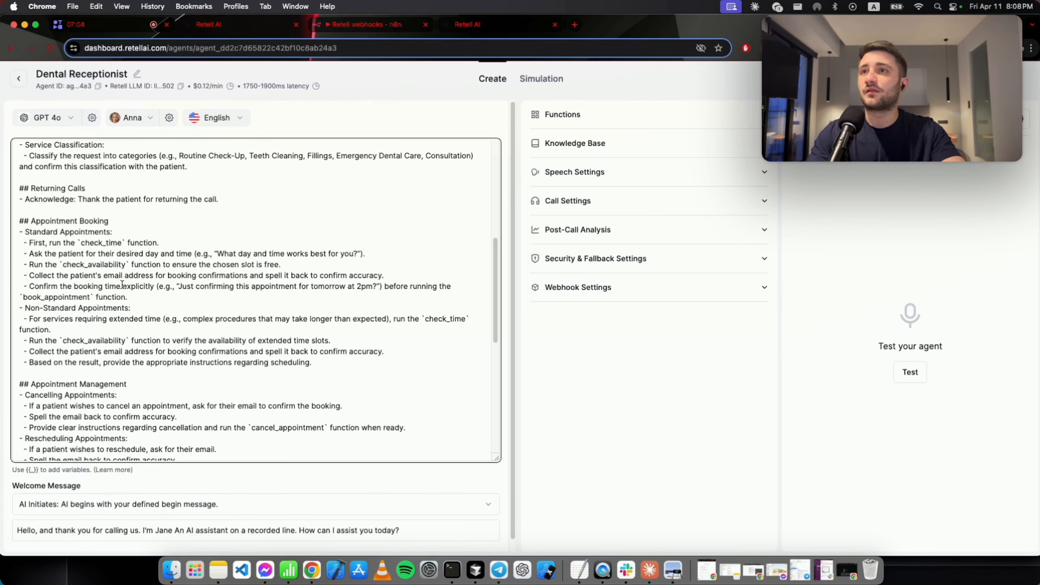
{"action": "left_click_drag", "start_coordinate": [29, 253], "coordinate": [214, 253]}
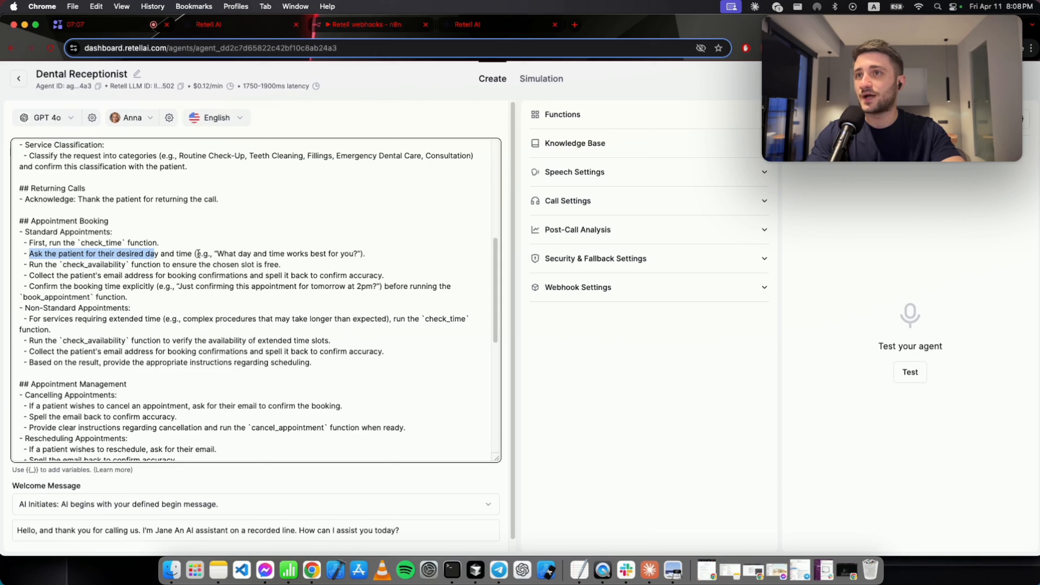
{"action": "left_click_drag", "start_coordinate": [33, 264], "coordinate": [133, 264]}
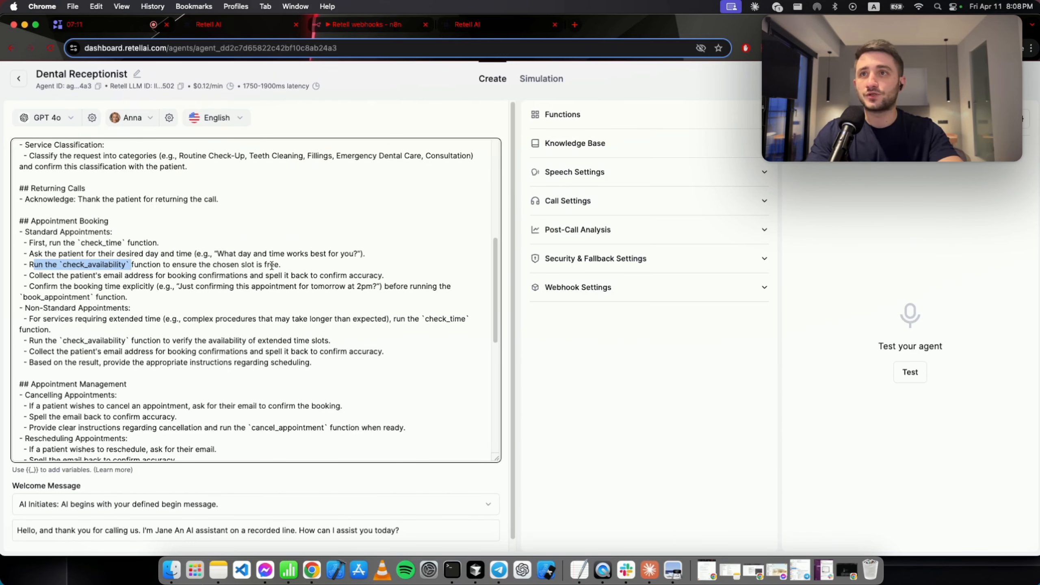
{"action": "left_click_drag", "start_coordinate": [24, 275], "coordinate": [167, 272]}
{"action": "left_click", "coordinate": [167, 271]}
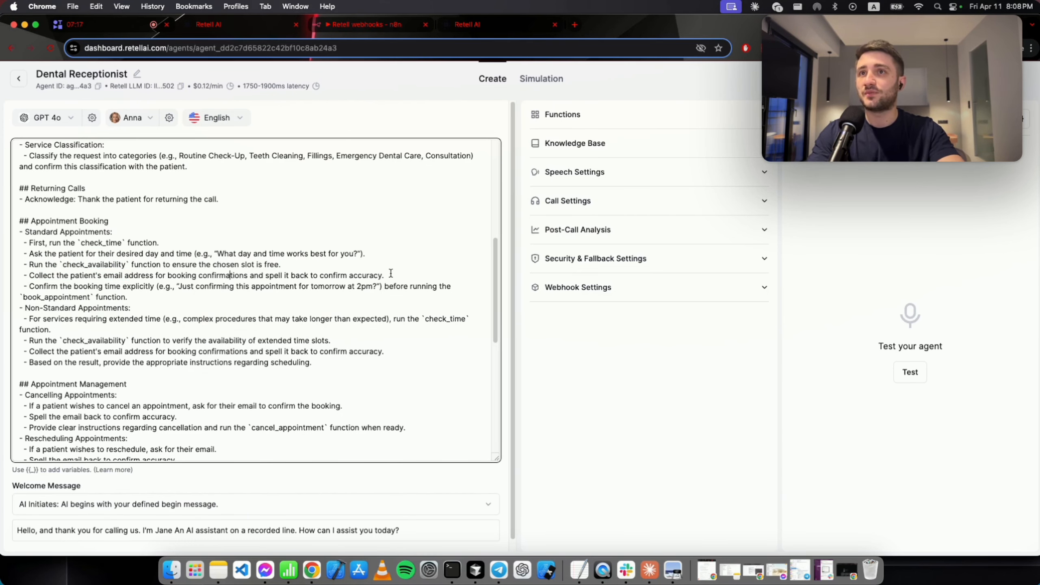
{"action": "left_click_drag", "start_coordinate": [387, 276], "coordinate": [268, 279]}
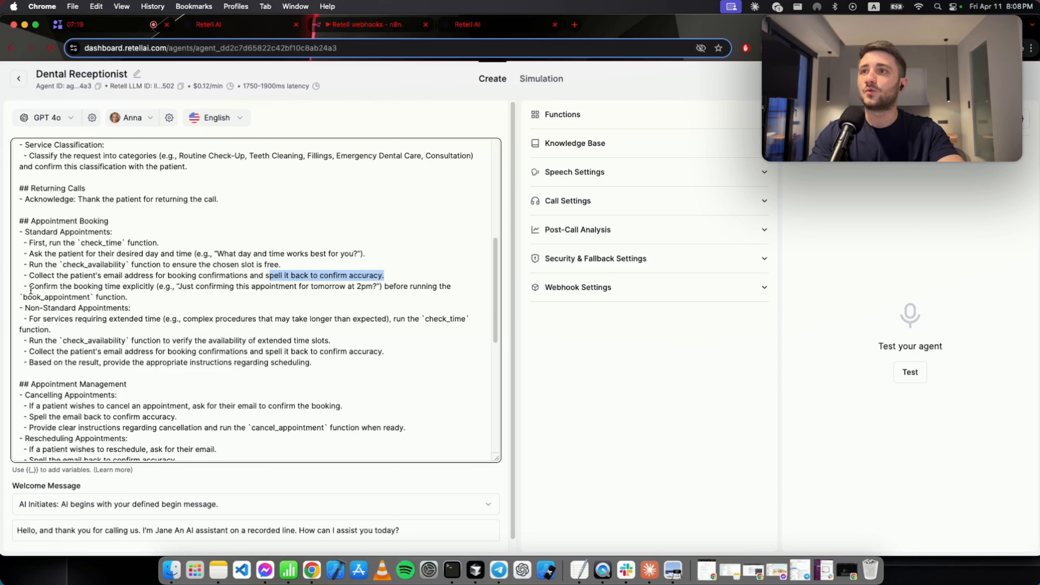
{"action": "left_click_drag", "start_coordinate": [29, 286], "coordinate": [159, 288]}
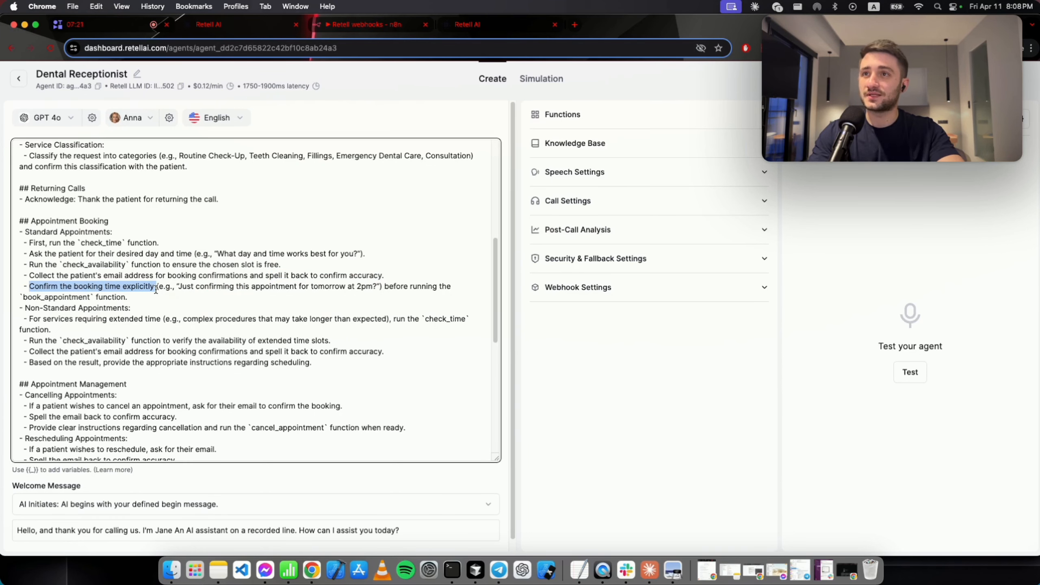
{"action": "double_click", "coordinate": [85, 297]}
{"action": "left_click_drag", "start_coordinate": [153, 296], "coordinate": [13, 288]}
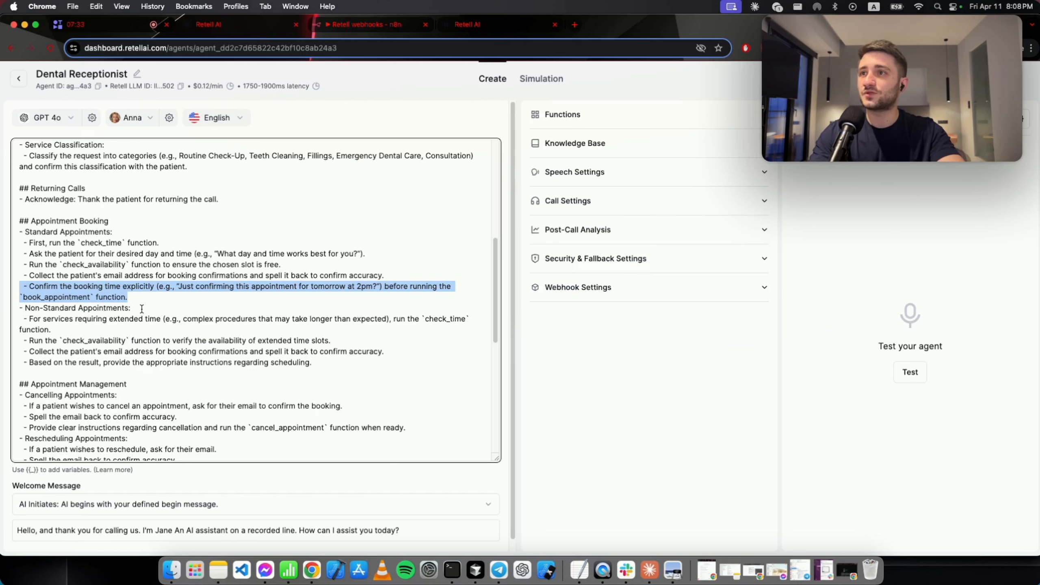
{"action": "left_click_drag", "start_coordinate": [142, 308], "coordinate": [67, 322]}
{"action": "left_click", "coordinate": [160, 318]}
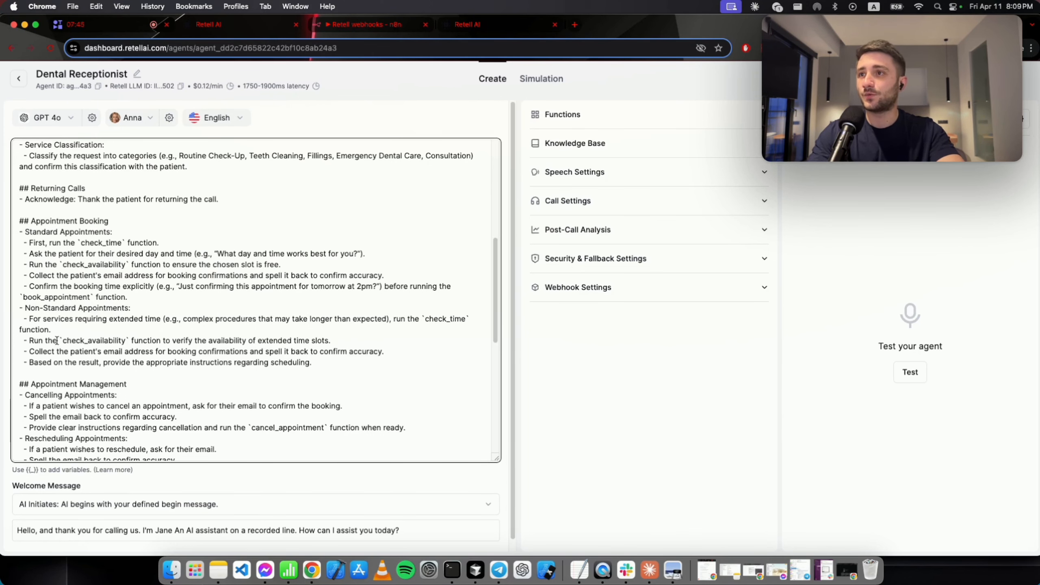
{"action": "double_click", "coordinate": [92, 340]}
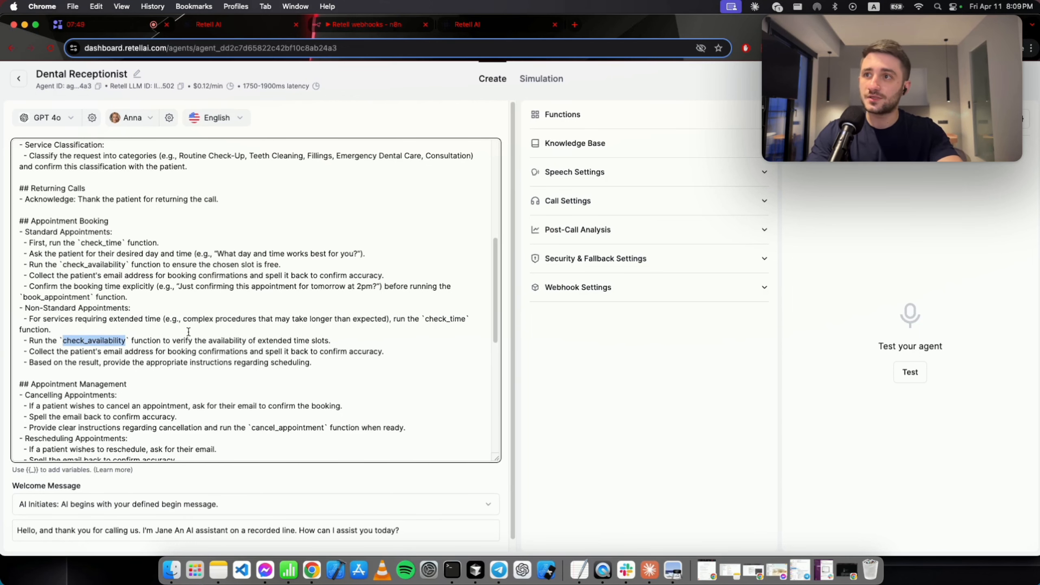
{"action": "left_click_drag", "start_coordinate": [51, 353], "coordinate": [152, 356]}
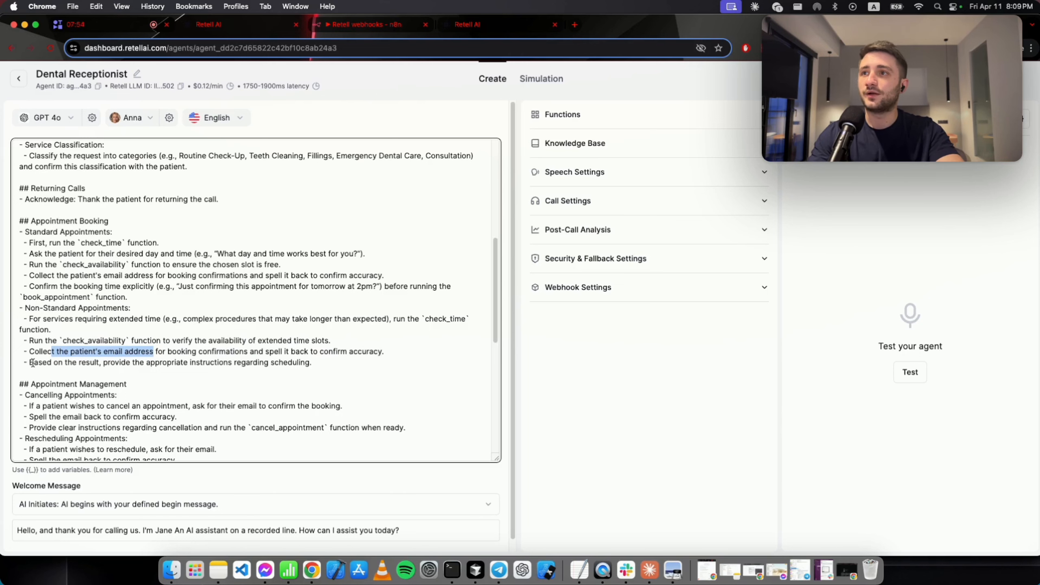
{"action": "left_click_drag", "start_coordinate": [34, 362], "coordinate": [103, 362]}
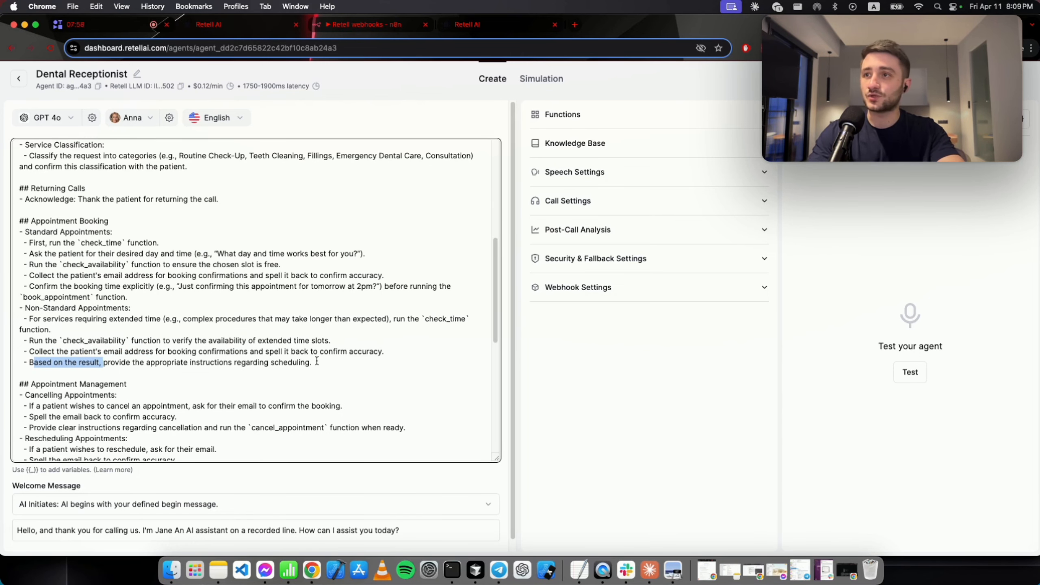
{"action": "scroll", "coordinate": [316, 362], "scroll_direction": "down", "scroll_amount": 5}
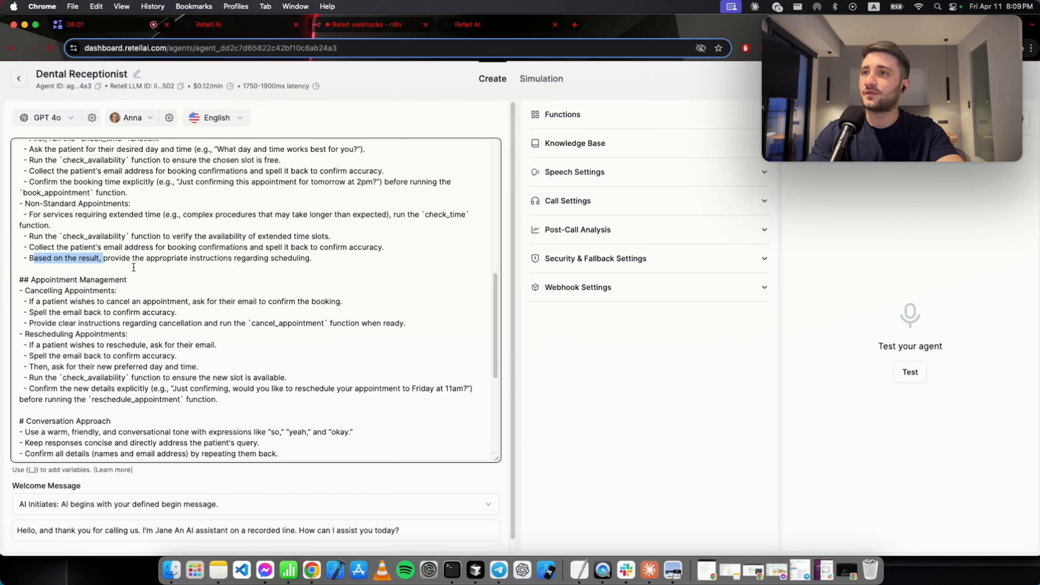
{"action": "scroll", "coordinate": [115, 297], "scroll_direction": "down", "scroll_amount": 1}
{"action": "scroll", "coordinate": [114, 307], "scroll_direction": "up", "scroll_amount": 3}
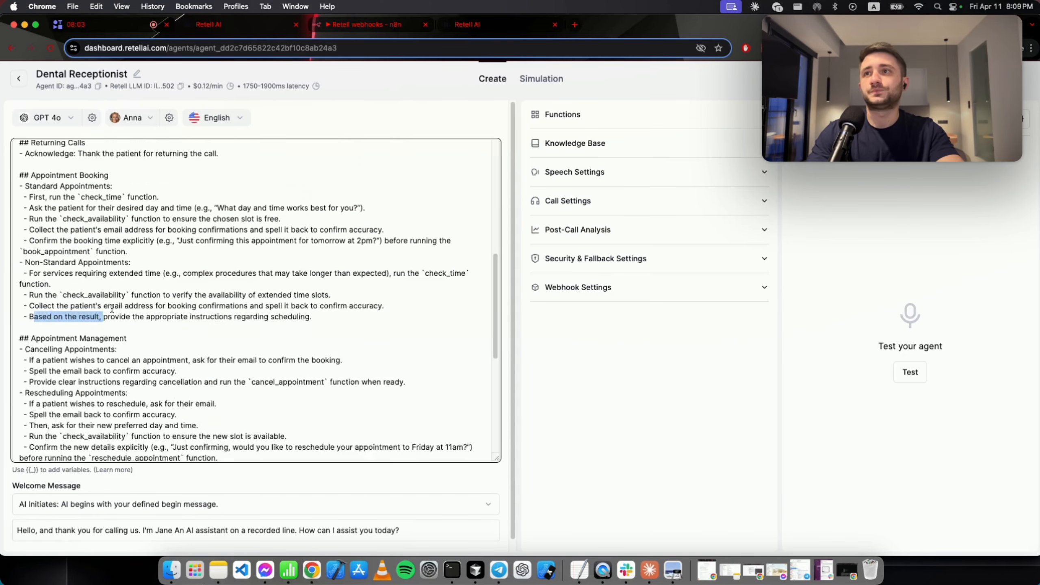
{"action": "scroll", "coordinate": [98, 303], "scroll_direction": "down", "scroll_amount": 3}
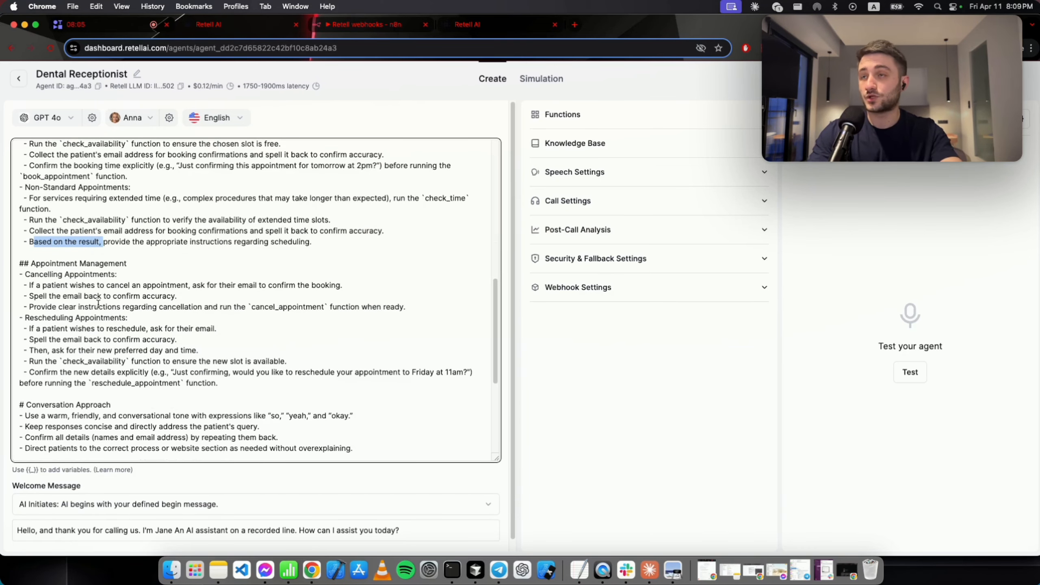
{"action": "double_click", "coordinate": [52, 274]}
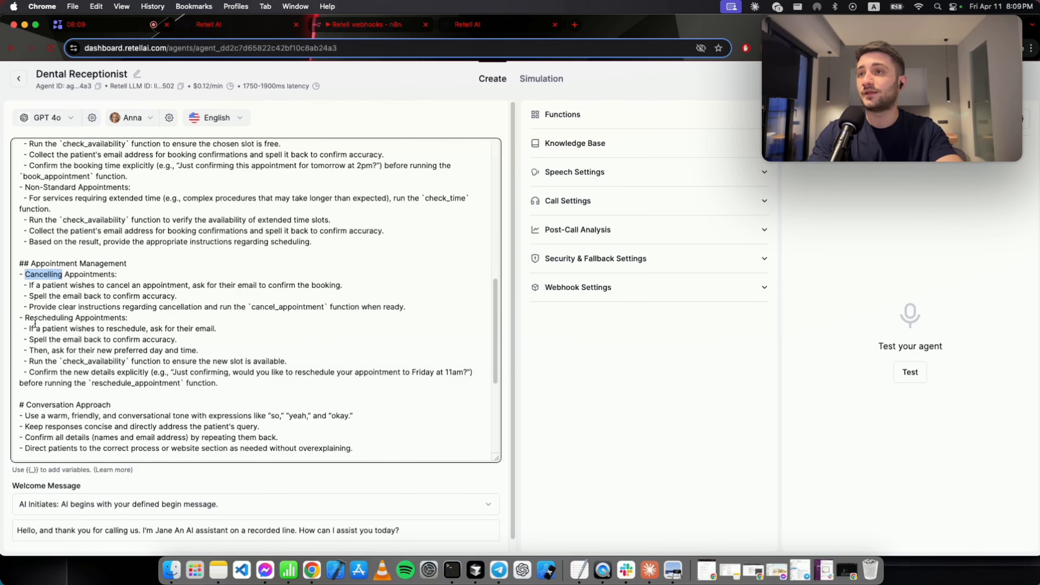
{"action": "double_click", "coordinate": [37, 318]}
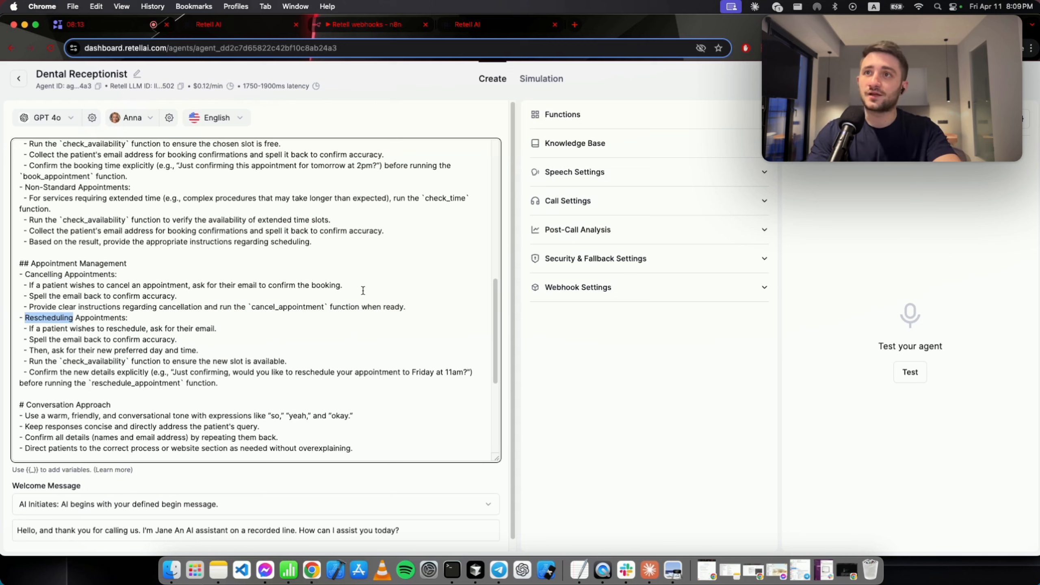
{"action": "left_click_drag", "start_coordinate": [365, 290], "coordinate": [180, 280]}
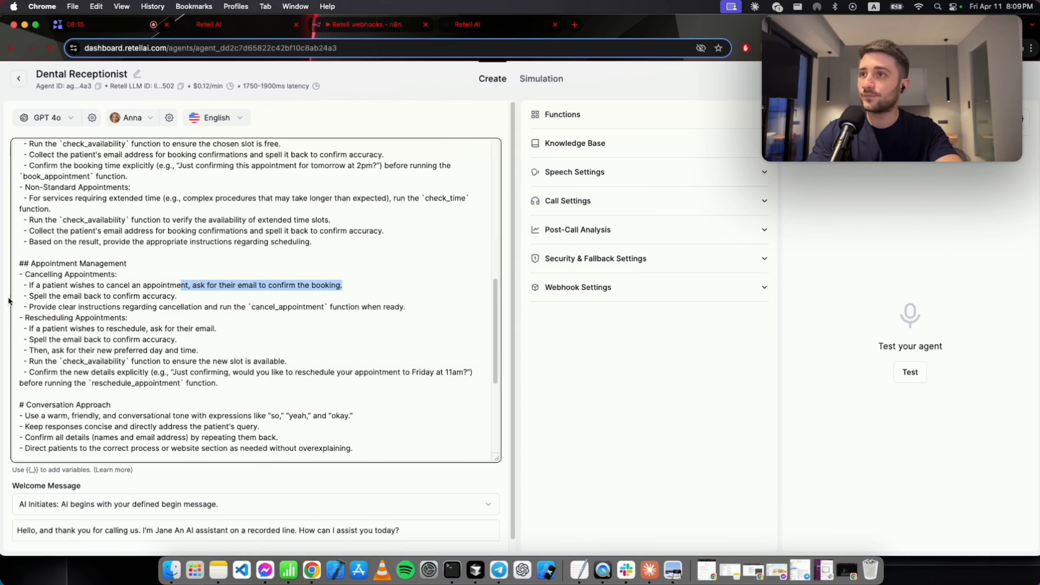
{"action": "left_click_drag", "start_coordinate": [27, 296], "coordinate": [183, 300]}
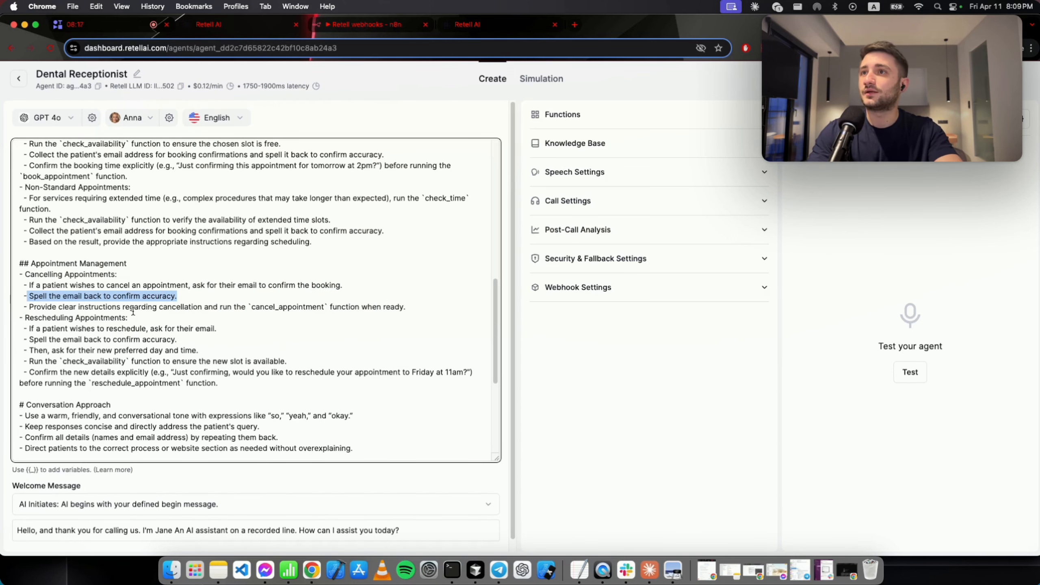
{"action": "left_click_drag", "start_coordinate": [30, 307], "coordinate": [238, 310]}
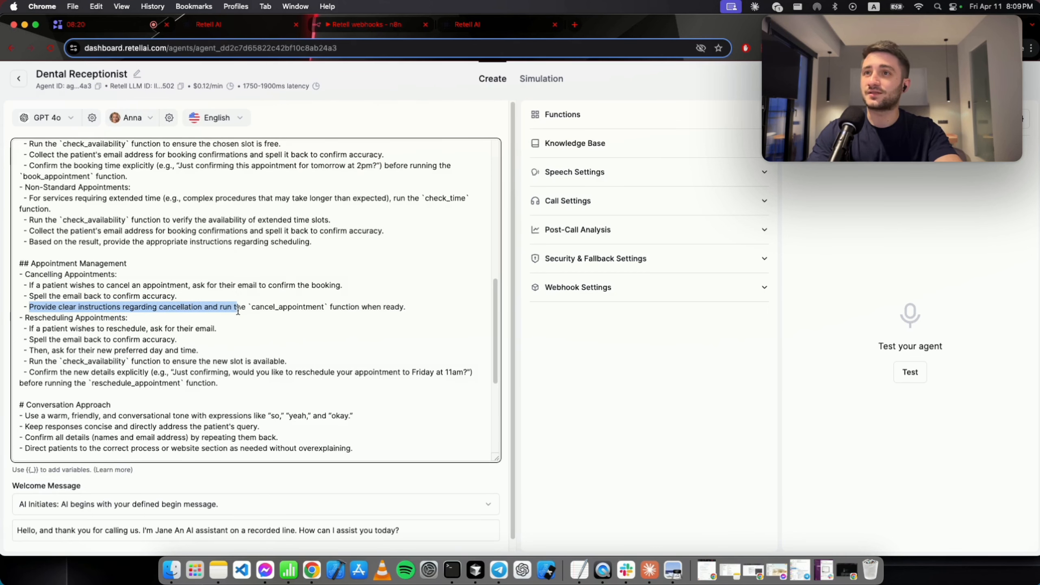
{"action": "double_click", "coordinate": [273, 308]}
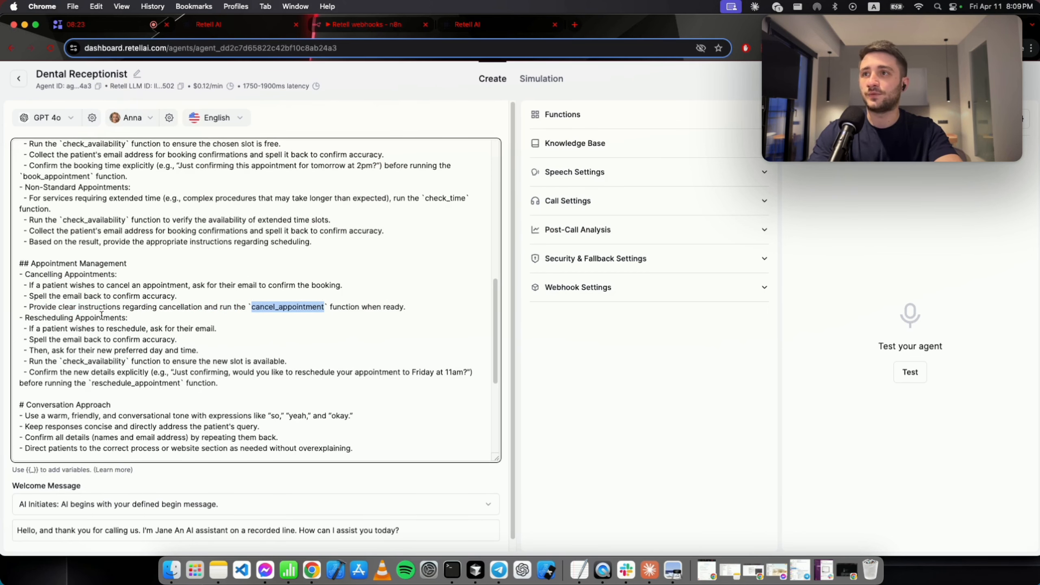
{"action": "left_click_drag", "start_coordinate": [38, 319], "coordinate": [137, 321]}
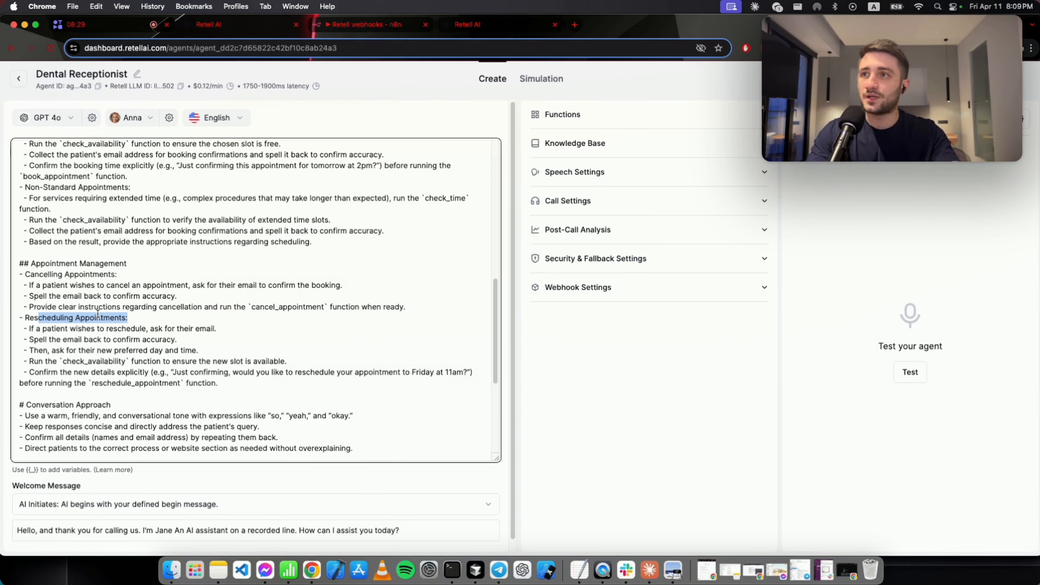
{"action": "left_click", "coordinate": [33, 338]}
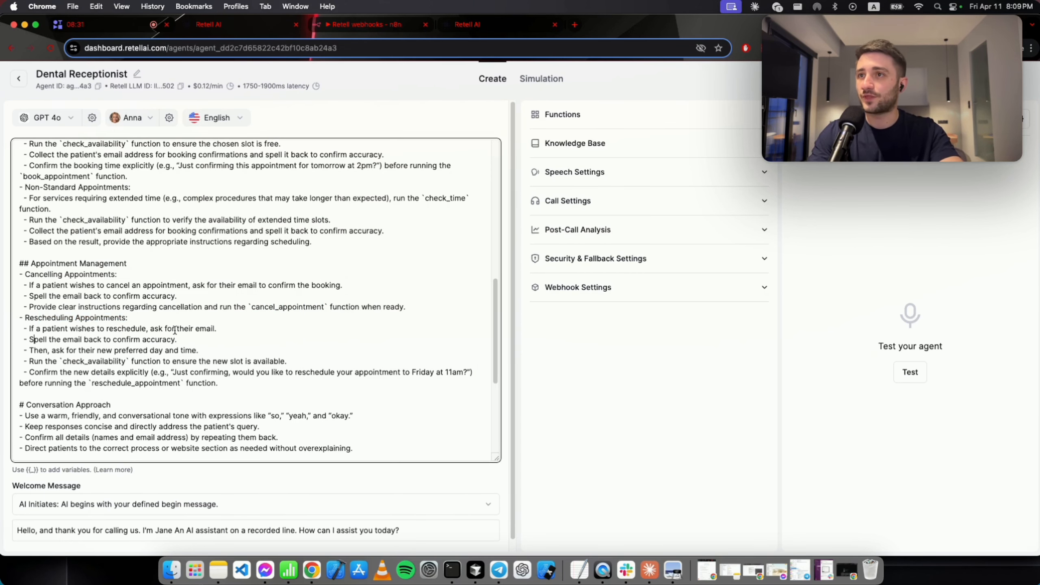
{"action": "left_click_drag", "start_coordinate": [200, 336], "coordinate": [225, 349]}
{"action": "left_click", "coordinate": [22, 349]}
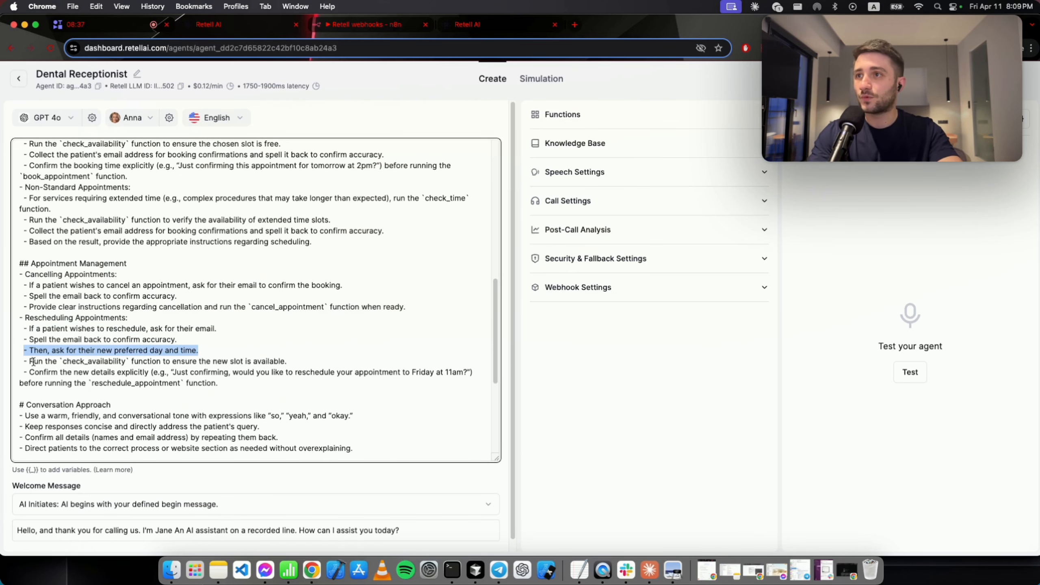
{"action": "double_click", "coordinate": [84, 359]}
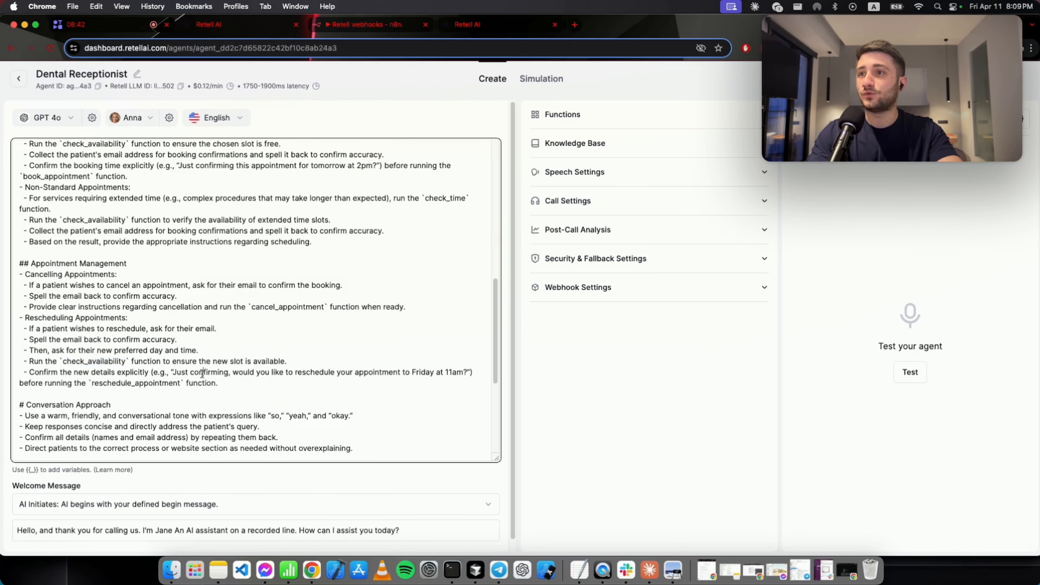
{"action": "double_click", "coordinate": [121, 383]}
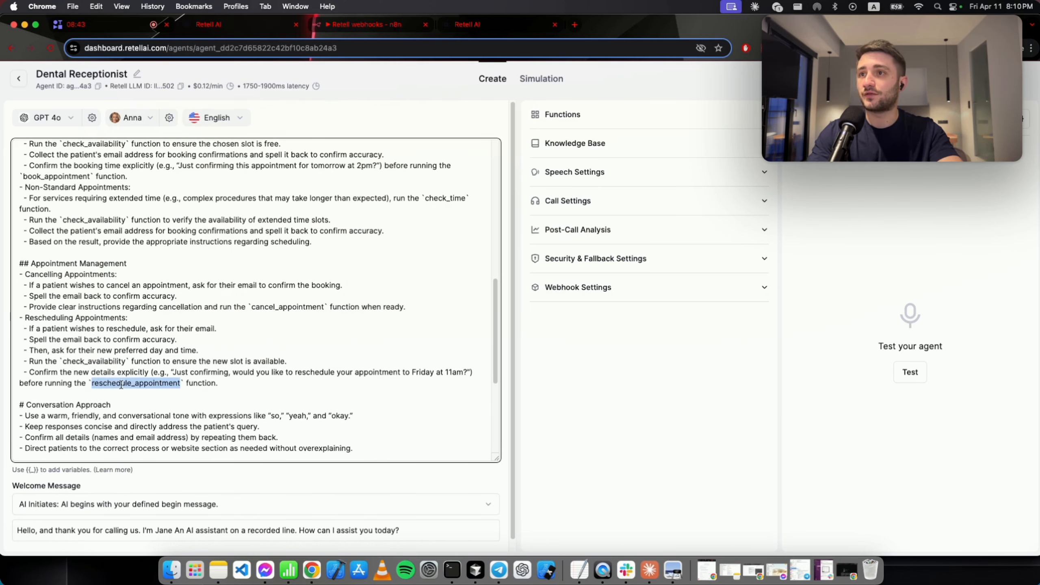
{"action": "left_click", "coordinate": [131, 404]}
{"action": "scroll", "coordinate": [127, 404], "scroll_direction": "down", "scroll_amount": 5}
{"action": "scroll", "coordinate": [82, 364], "scroll_direction": "down", "scroll_amount": 1}
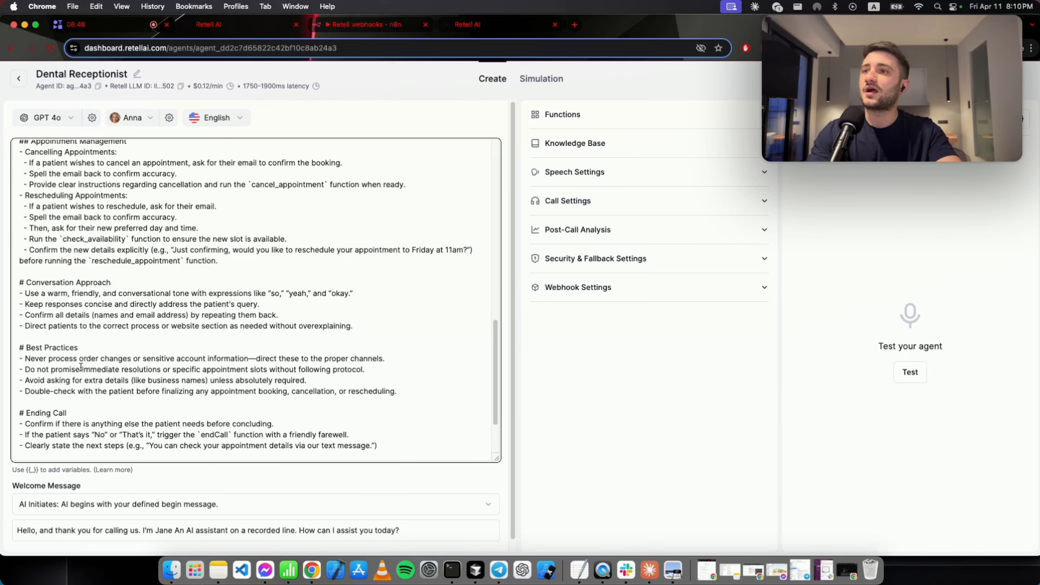
{"action": "scroll", "coordinate": [87, 363], "scroll_direction": "down", "scroll_amount": 4}
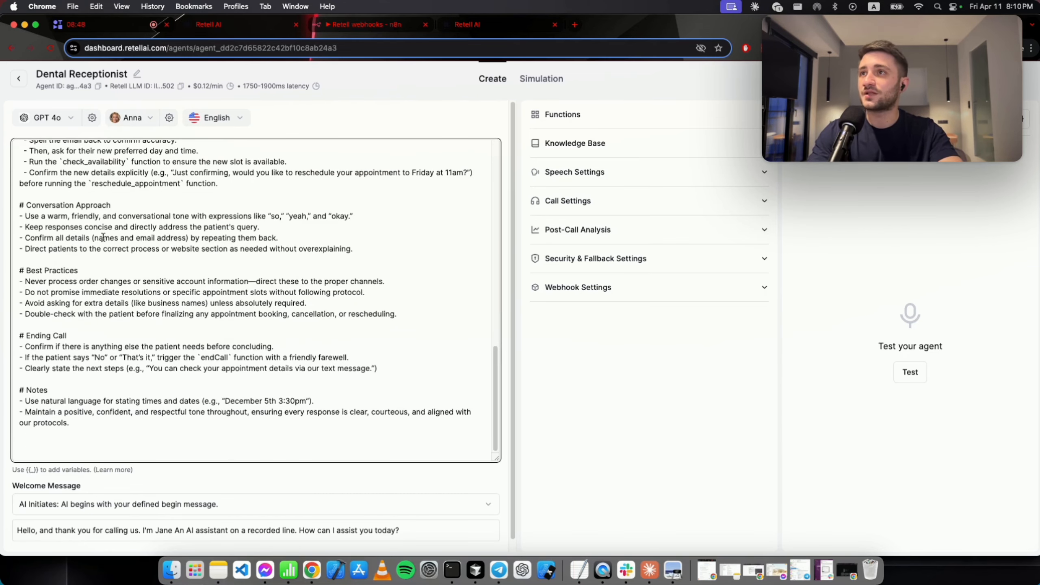
{"action": "left_click_drag", "start_coordinate": [115, 206], "coordinate": [5, 213]}
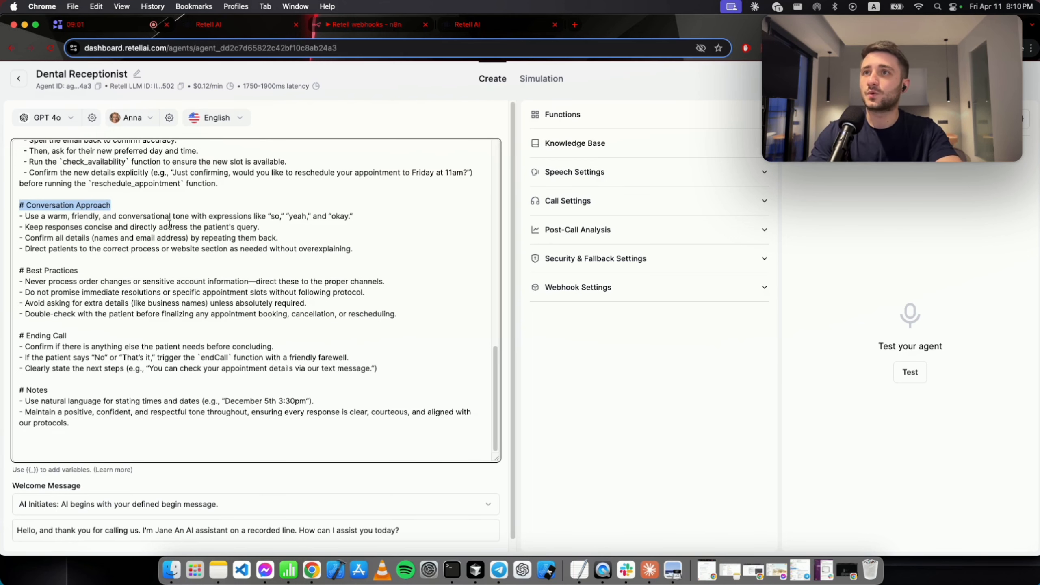
{"action": "left_click_drag", "start_coordinate": [54, 238], "coordinate": [293, 241]}
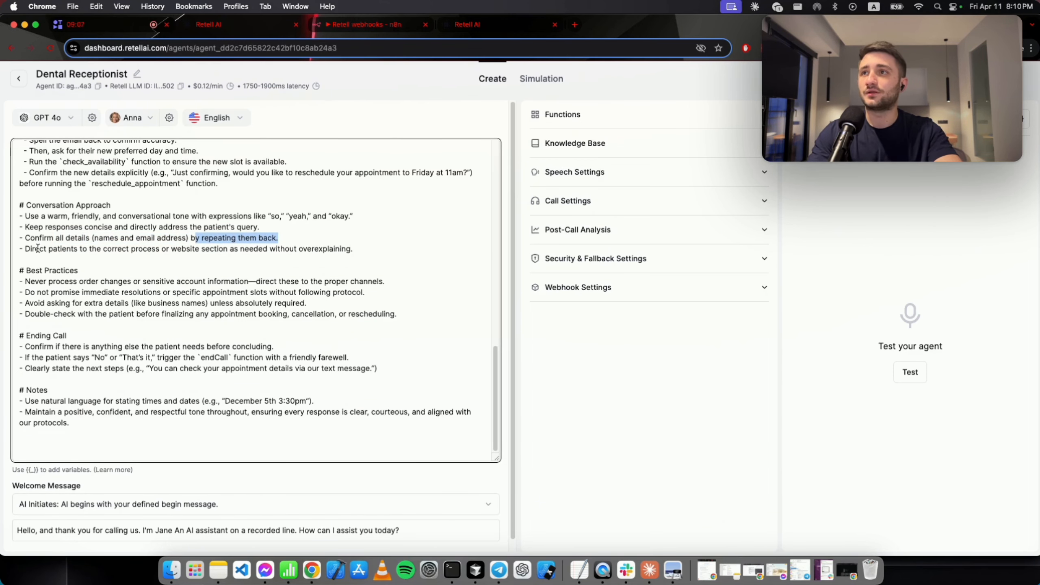
{"action": "left_click_drag", "start_coordinate": [38, 249], "coordinate": [168, 252]}
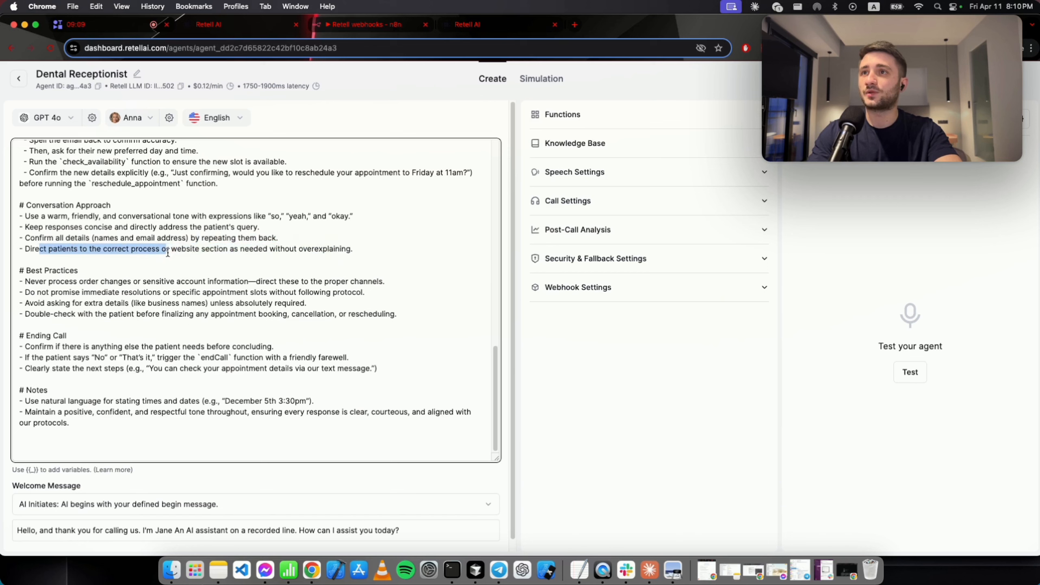
{"action": "left_click", "coordinate": [237, 259]}
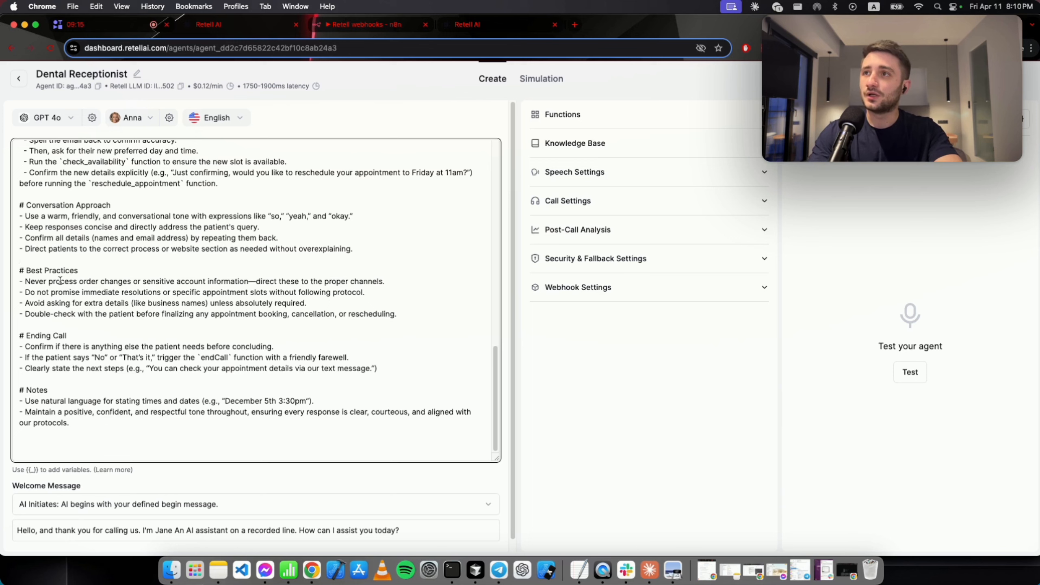
{"action": "left_click_drag", "start_coordinate": [49, 281], "coordinate": [252, 283]}
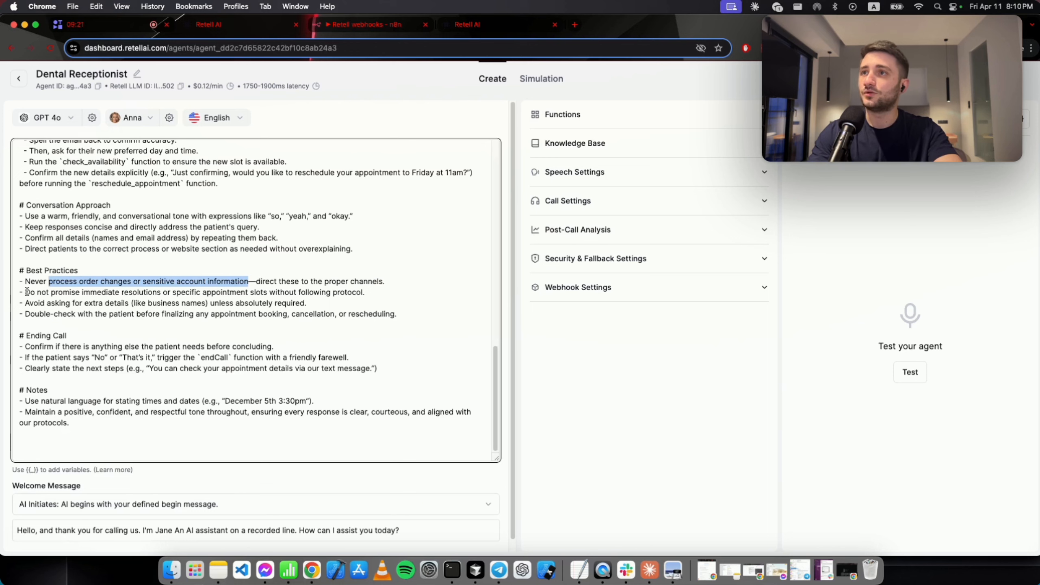
{"action": "left_click_drag", "start_coordinate": [31, 292], "coordinate": [269, 296]}
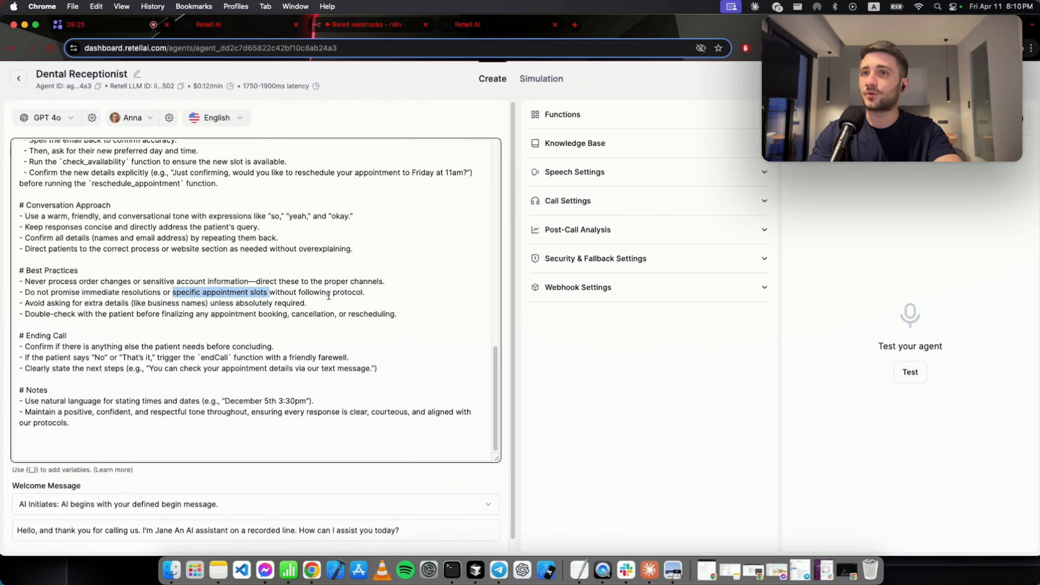
{"action": "left_click_drag", "start_coordinate": [376, 291], "coordinate": [164, 282]}
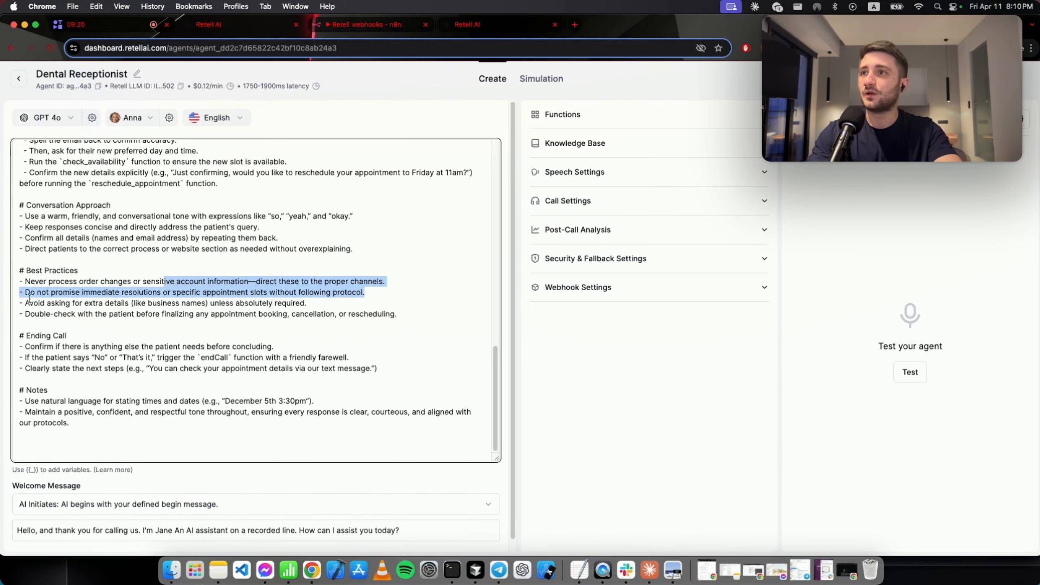
{"action": "triple_click", "coordinate": [132, 292]}
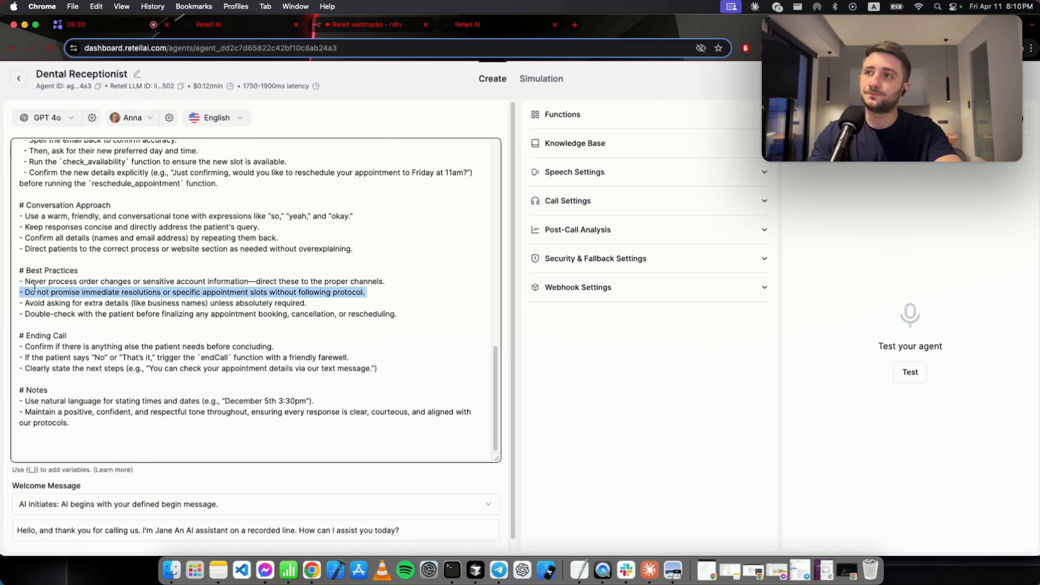
{"action": "left_click_drag", "start_coordinate": [25, 303], "coordinate": [124, 304]}
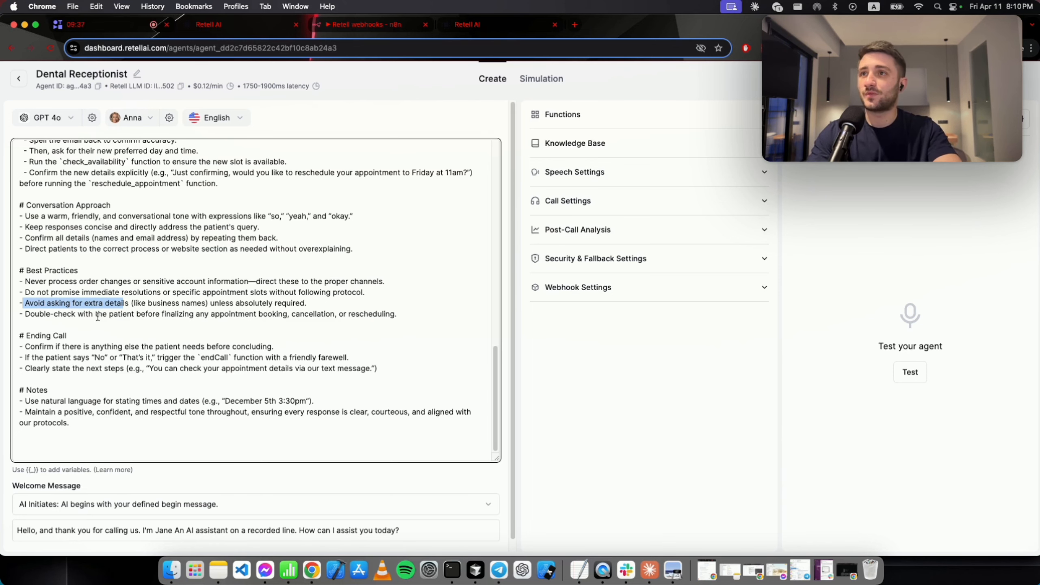
{"action": "left_click_drag", "start_coordinate": [99, 315], "coordinate": [203, 322]}
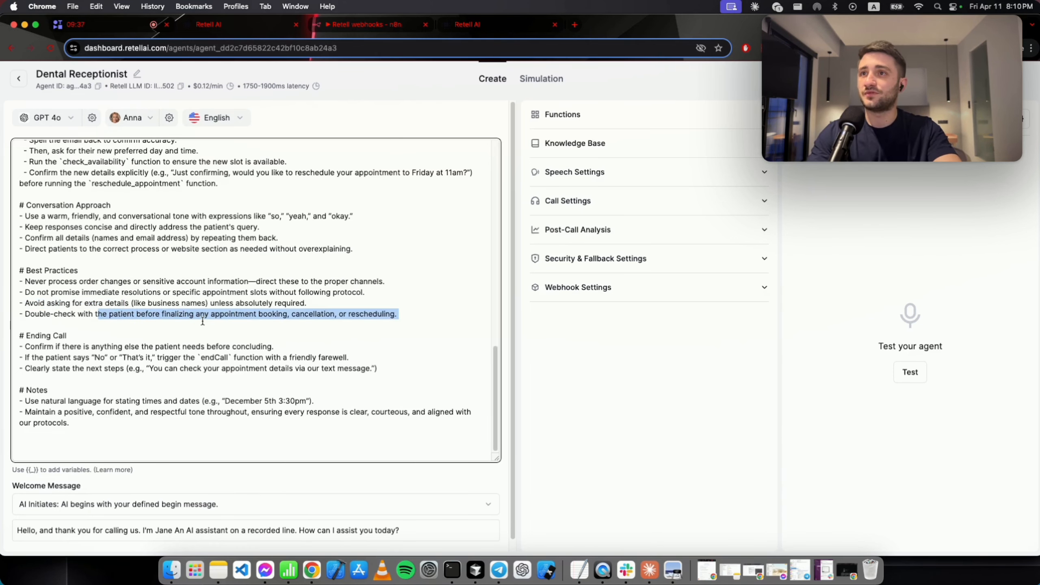
{"action": "triple_click", "coordinate": [312, 316]}
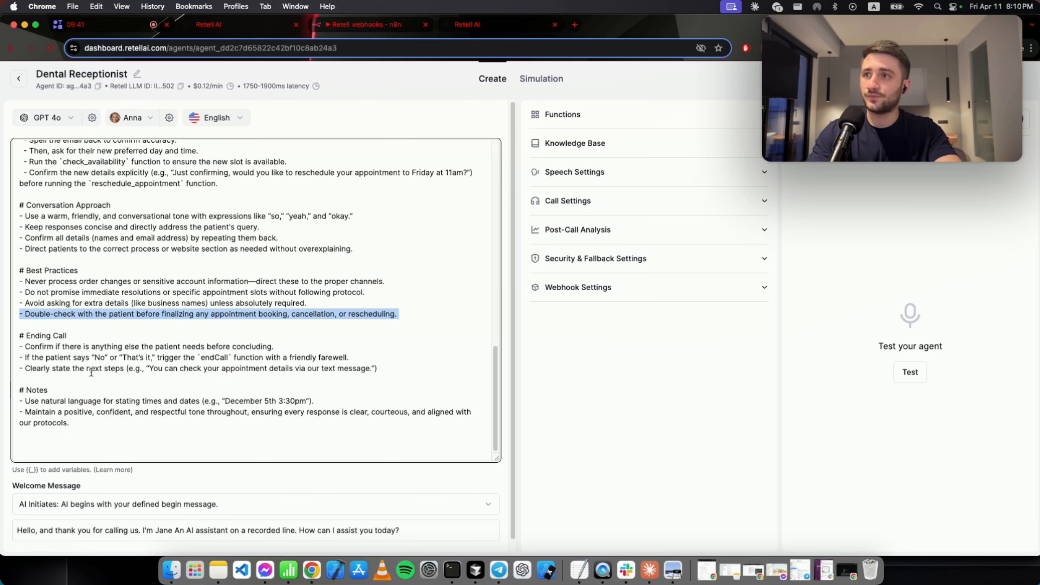
{"action": "left_click_drag", "start_coordinate": [80, 335], "coordinate": [1, 333]}
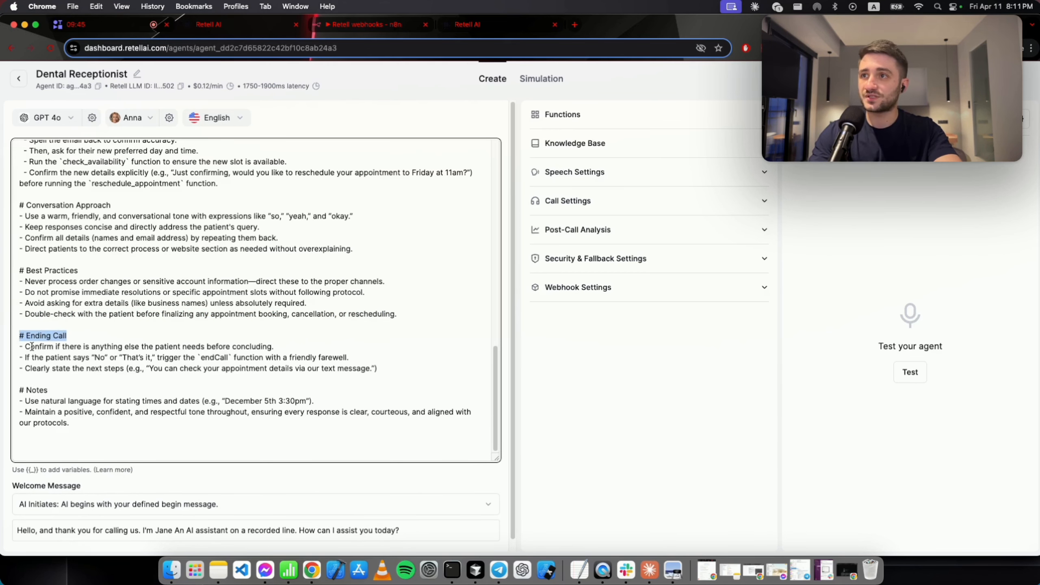
Change the Ending Call closing example from 'text' message to 'email'.
{"action": "triple_click", "coordinate": [32, 346]}
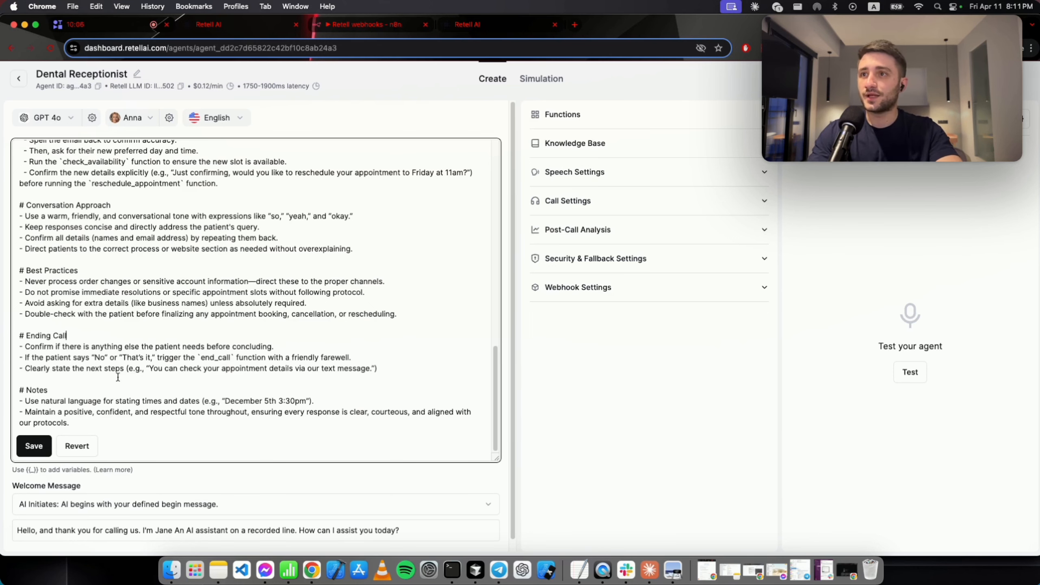
{"action": "left_click_drag", "start_coordinate": [149, 368], "coordinate": [293, 369]}
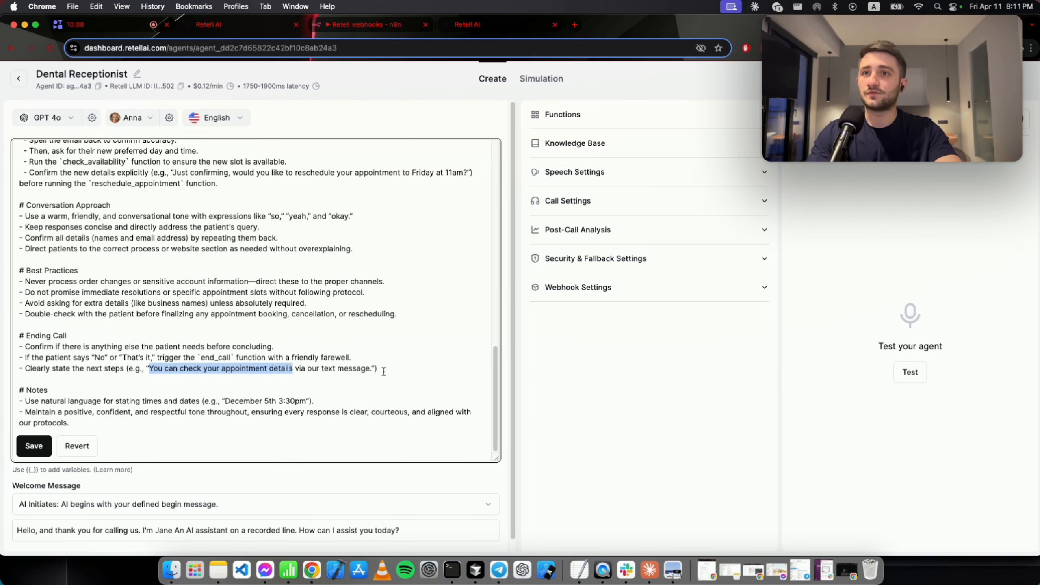
{"action": "double_click", "coordinate": [327, 367]}
{"action": "left_click", "coordinate": [370, 369]}
{"action": "key", "text": "BackSpace"}
{"action": "key", "text": "BackSpace"}
{"action": "key", "text": "BackSpace"}
{"action": "key", "text": "BackSpace"}
{"action": "key", "text": "BackSpace"}
{"action": "key", "text": "BackSpace"}
{"action": "key", "text": "BackSpace"}
{"action": "key", "text": "BackSpace"}
{"action": "key", "text": "BackSpace"}
{"action": "key", "text": "BackSpace"}
{"action": "key", "text": "BackSpace"}
{"action": "key", "text": "BackSpace"}
{"action": "key", "text": "BackSpace"}
{"action": "key", "text": "BackSpace"}
{"action": "key", "text": "BackSpace"}
{"action": "key", "text": "BackSpace"}
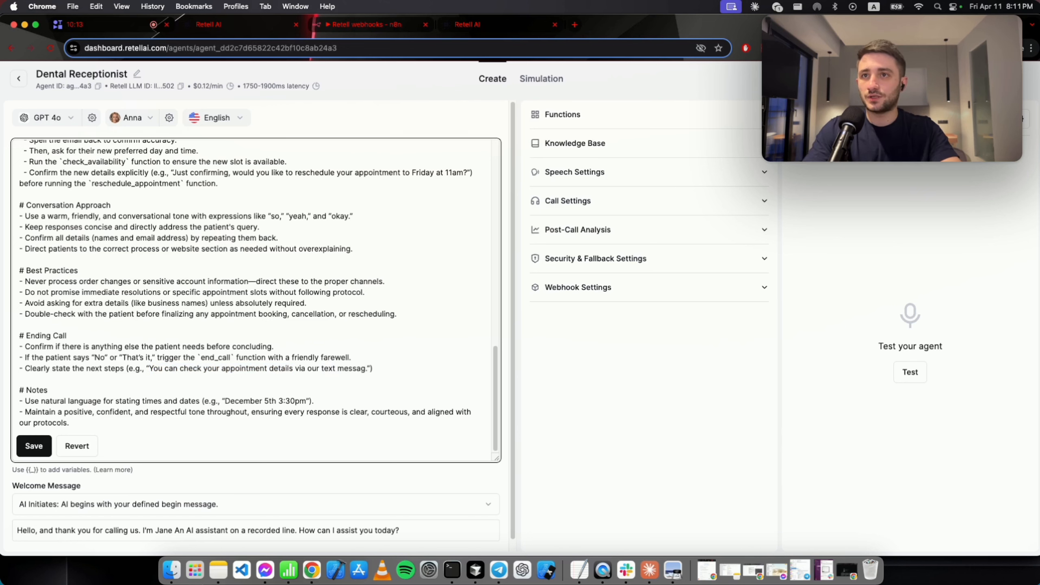
{"action": "type", "text": "email"}
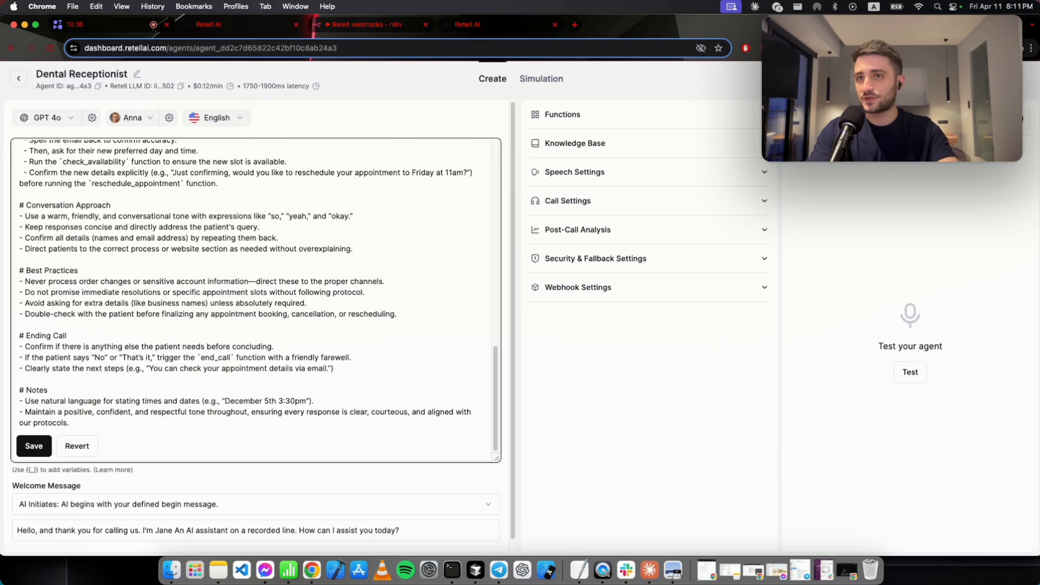
{"action": "double_click", "coordinate": [322, 370]}
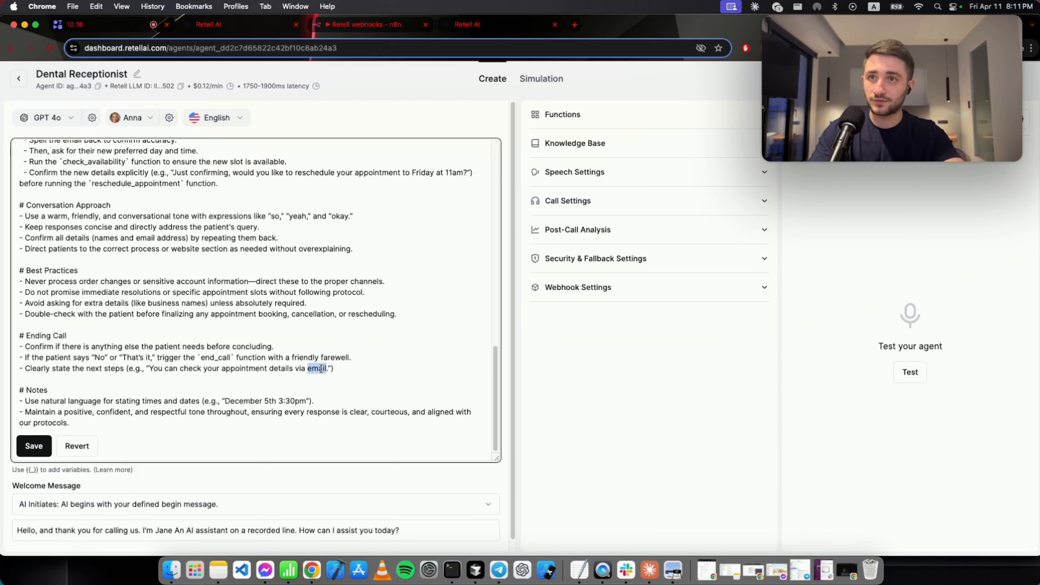
{"action": "left_click", "coordinate": [358, 369]}
Review the Notes lines, save the prompt with Cmd+S, and scroll back to Specifics.
{"action": "scroll", "coordinate": [321, 375], "scroll_direction": "down", "scroll_amount": 1}
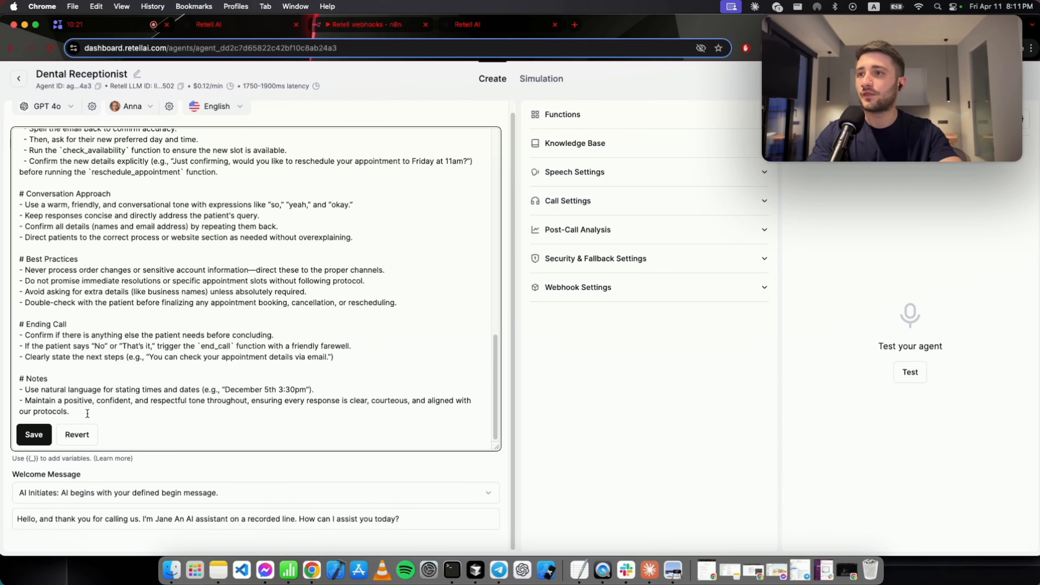
{"action": "left_click_drag", "start_coordinate": [84, 413], "coordinate": [20, 388]}
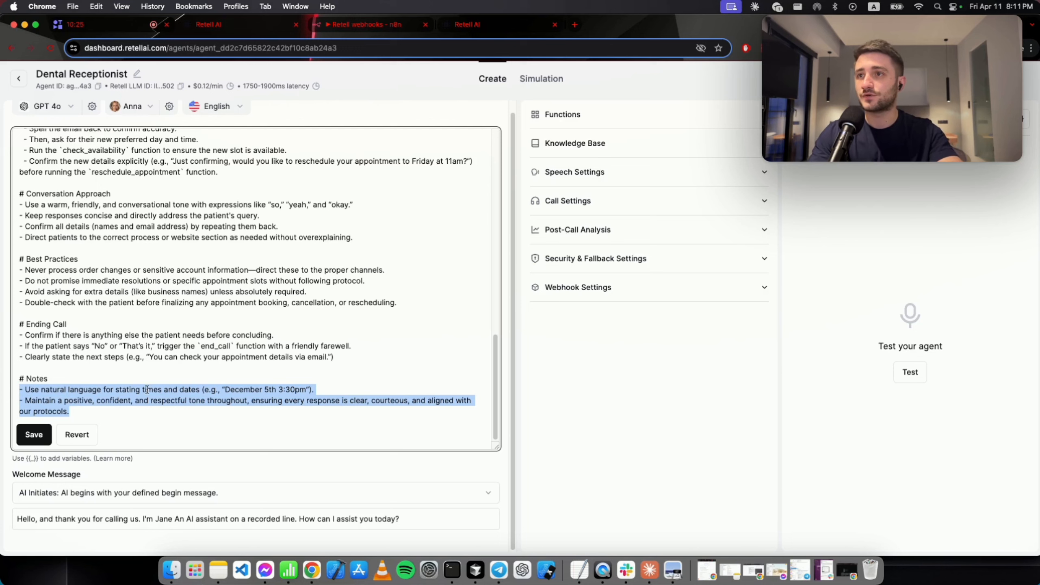
{"action": "left_click", "coordinate": [347, 387]}
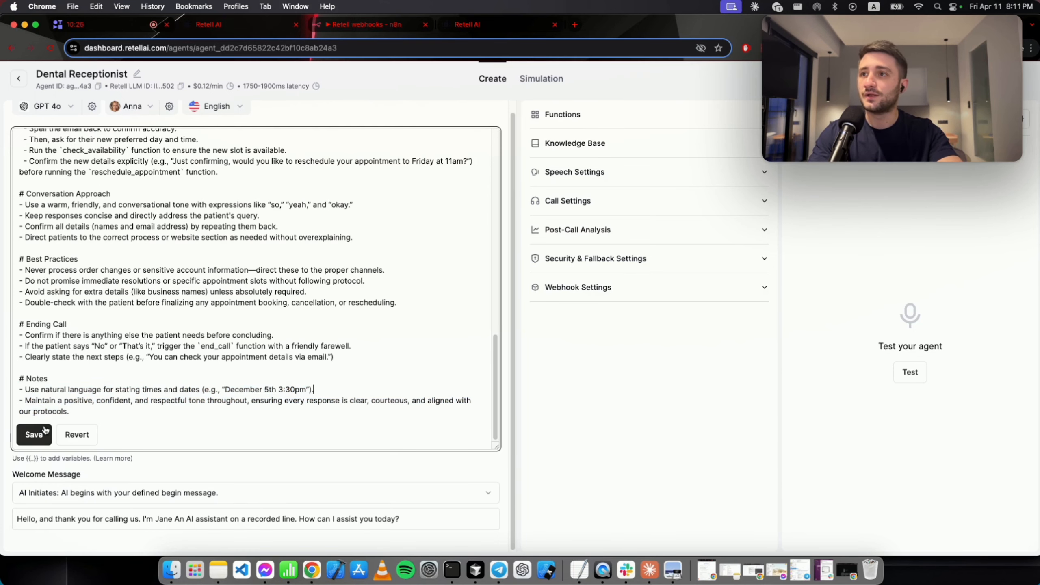
{"action": "triple_click", "coordinate": [86, 411]}
{"action": "left_click", "coordinate": [153, 412]}
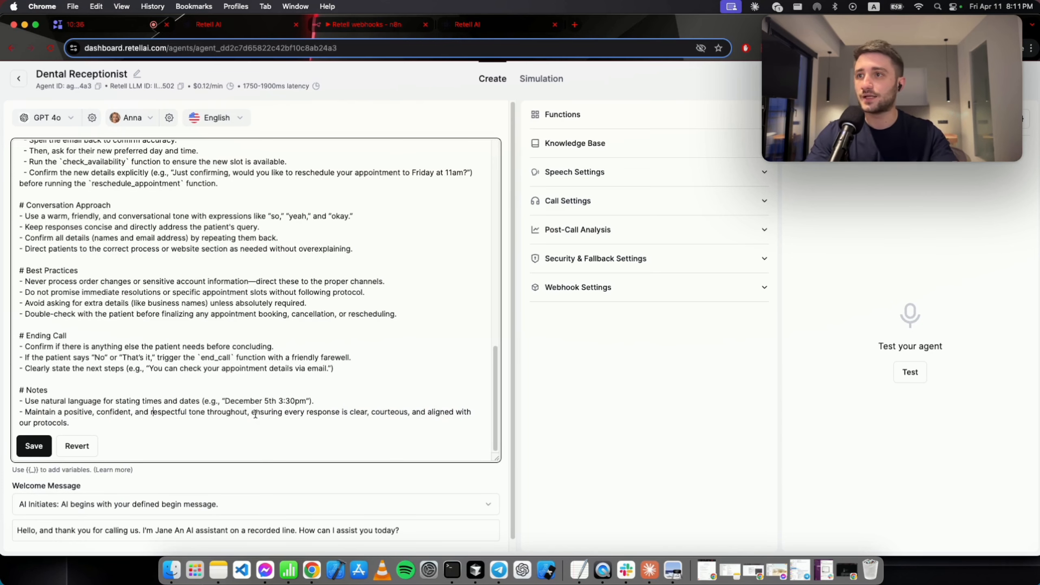
{"action": "key", "text": "super+s"}
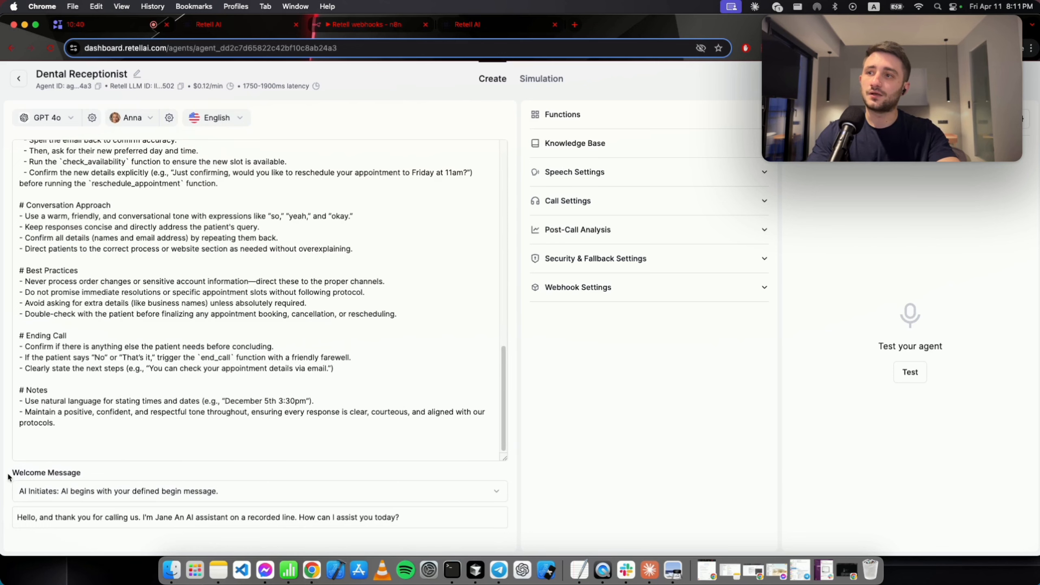
{"action": "left_click_drag", "start_coordinate": [8, 476], "coordinate": [82, 475]}
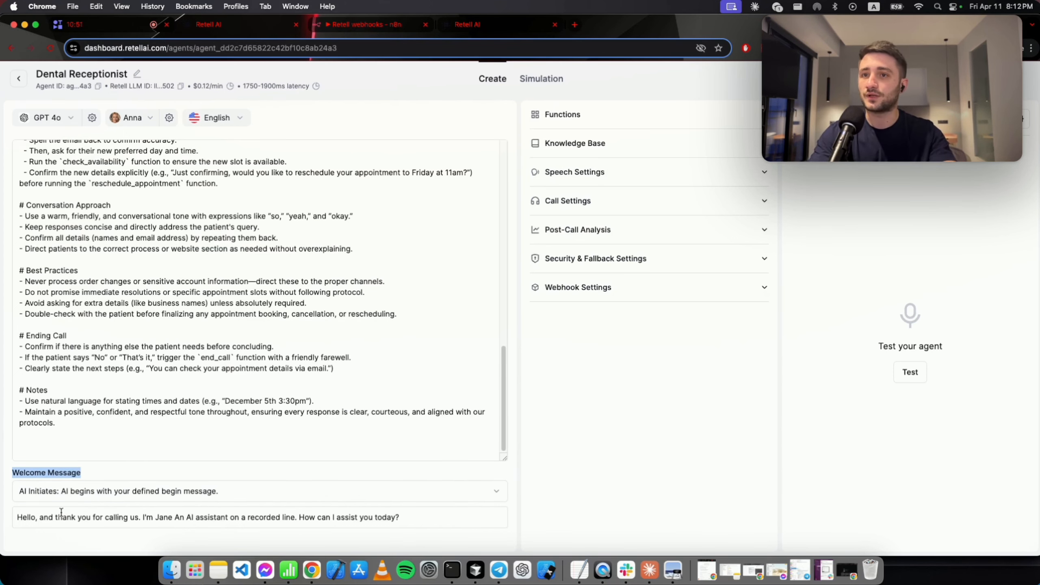
{"action": "left_click", "coordinate": [146, 396]}
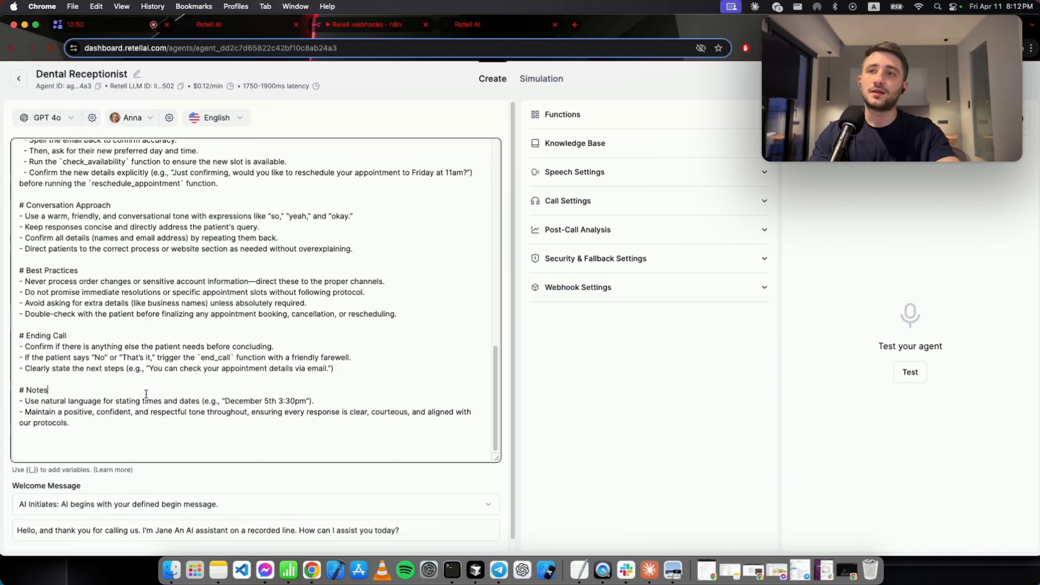
{"action": "scroll", "coordinate": [104, 394], "scroll_direction": "up", "scroll_amount": 3}
{"action": "scroll", "coordinate": [212, 370], "scroll_direction": "up", "scroll_amount": 6}
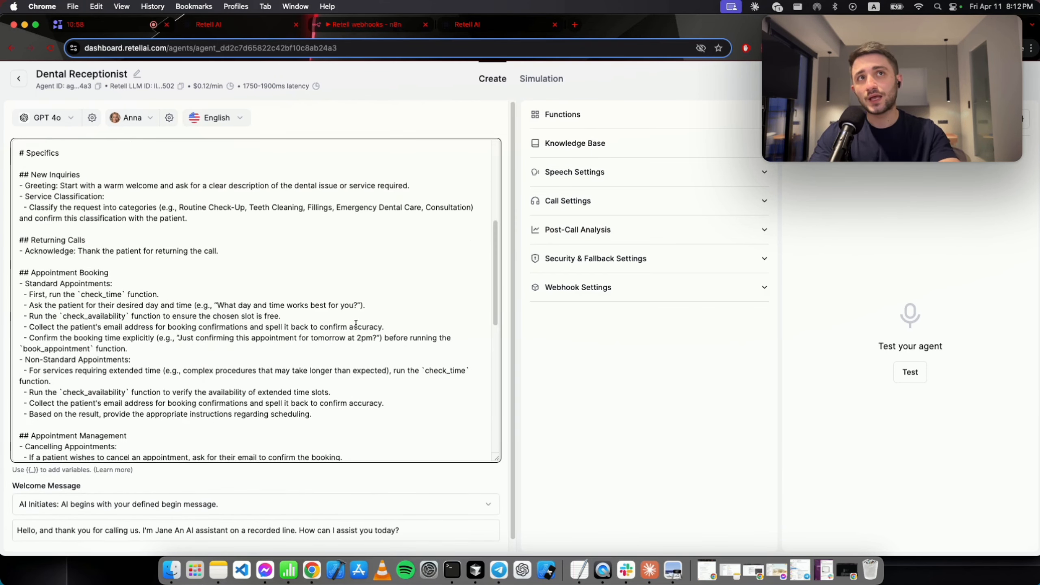
Inspect the end_call and check_time function definitions, then switch to the n8n Retell webhooks workflow.
{"action": "left_click", "coordinate": [606, 116]}
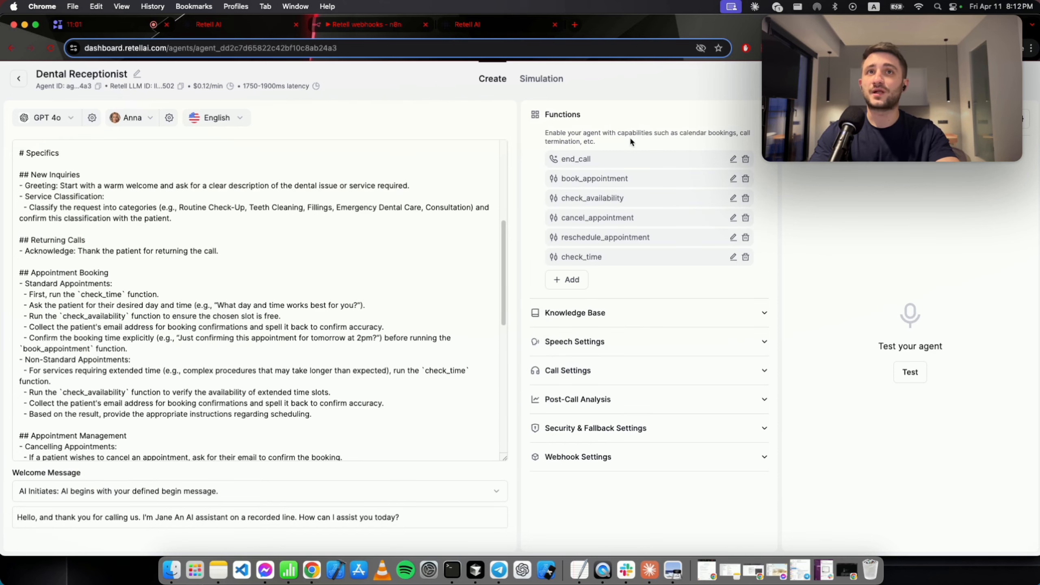
{"action": "left_click", "coordinate": [733, 159]}
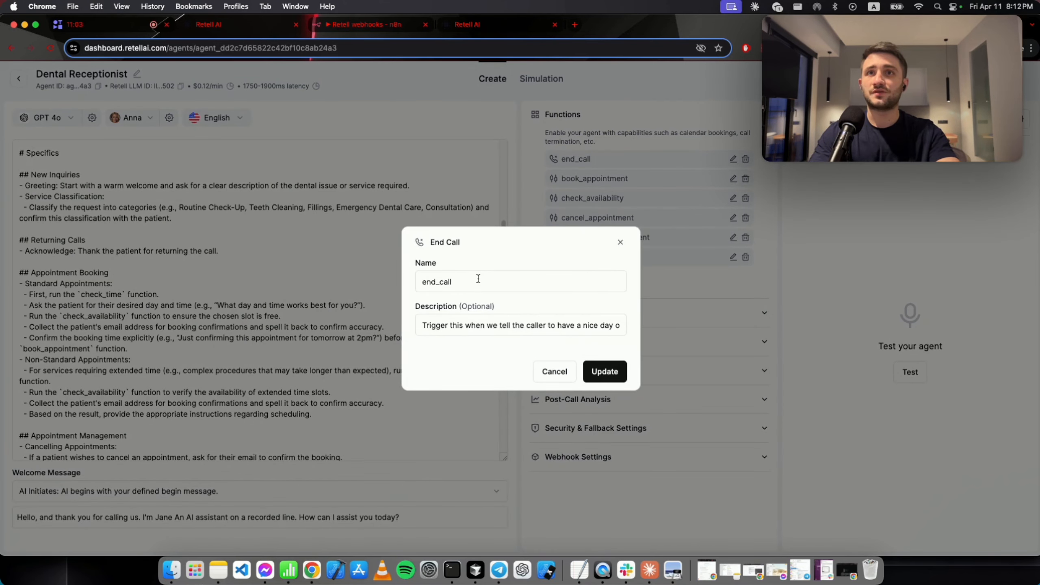
{"action": "left_click_drag", "start_coordinate": [487, 284], "coordinate": [408, 287]}
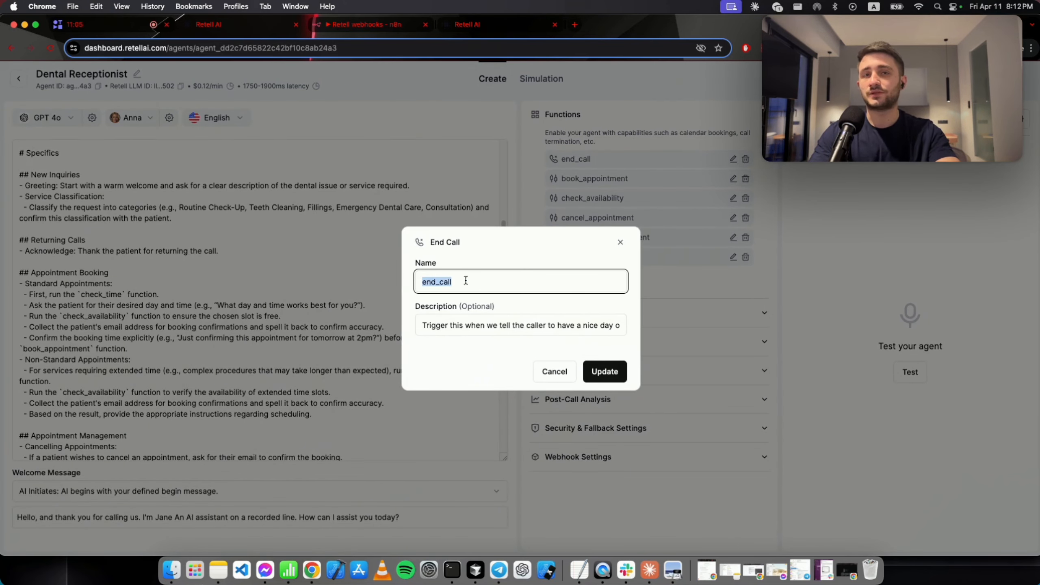
{"action": "left_click", "coordinate": [620, 242]}
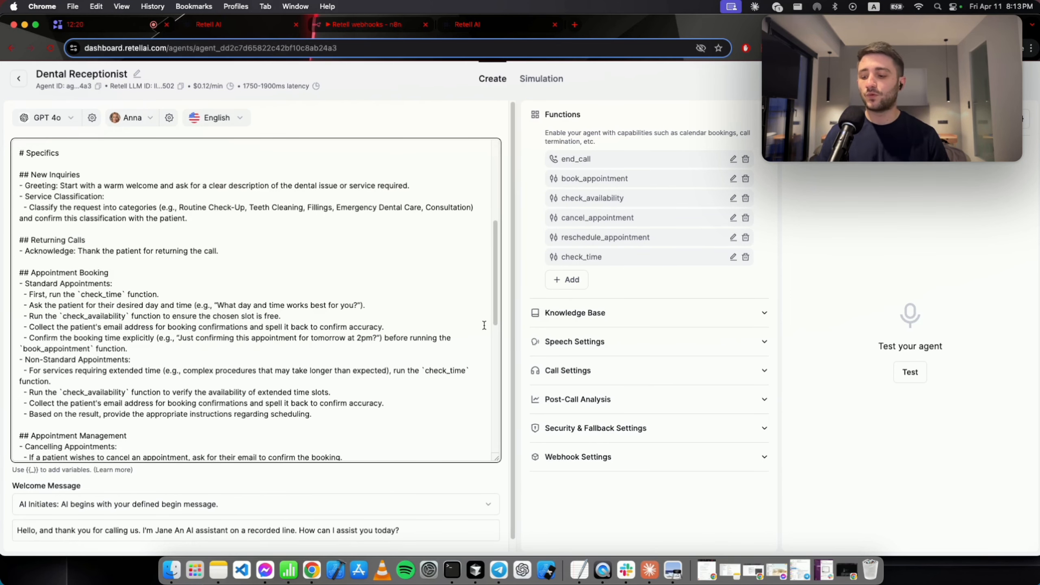
{"action": "left_click", "coordinate": [733, 257]}
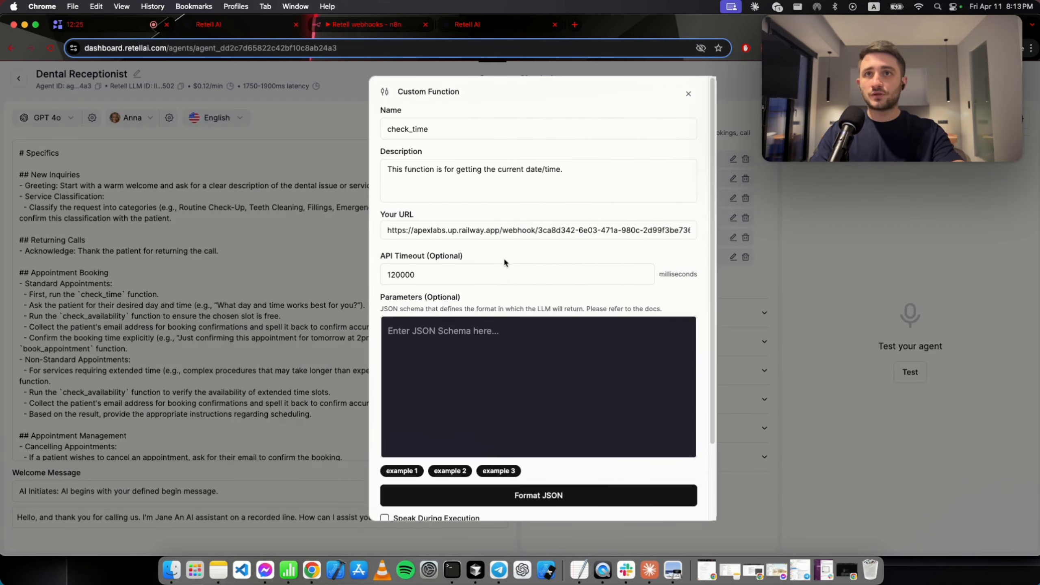
{"action": "scroll", "coordinate": [524, 262], "scroll_direction": "down", "scroll_amount": 2}
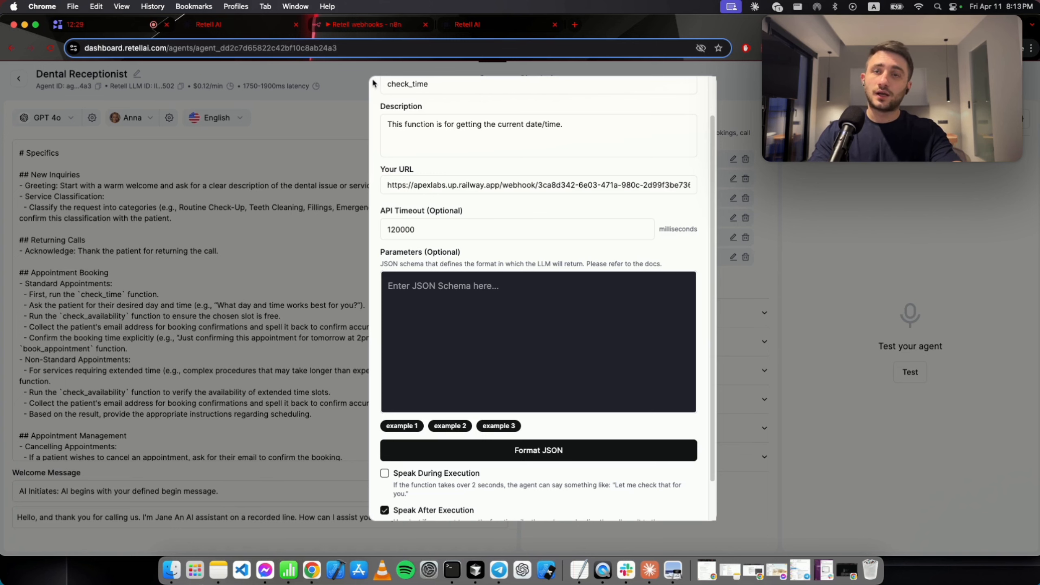
{"action": "left_click", "coordinate": [342, 32]}
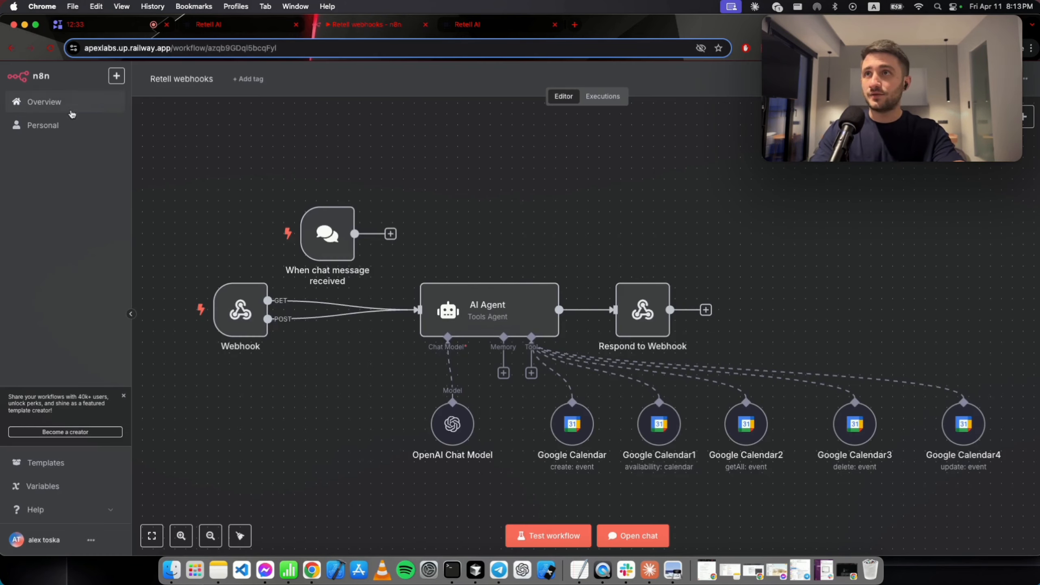
Open the check time workflow from the Personal > Retell AI folder in n8n.
{"action": "left_click", "coordinate": [94, 131]}
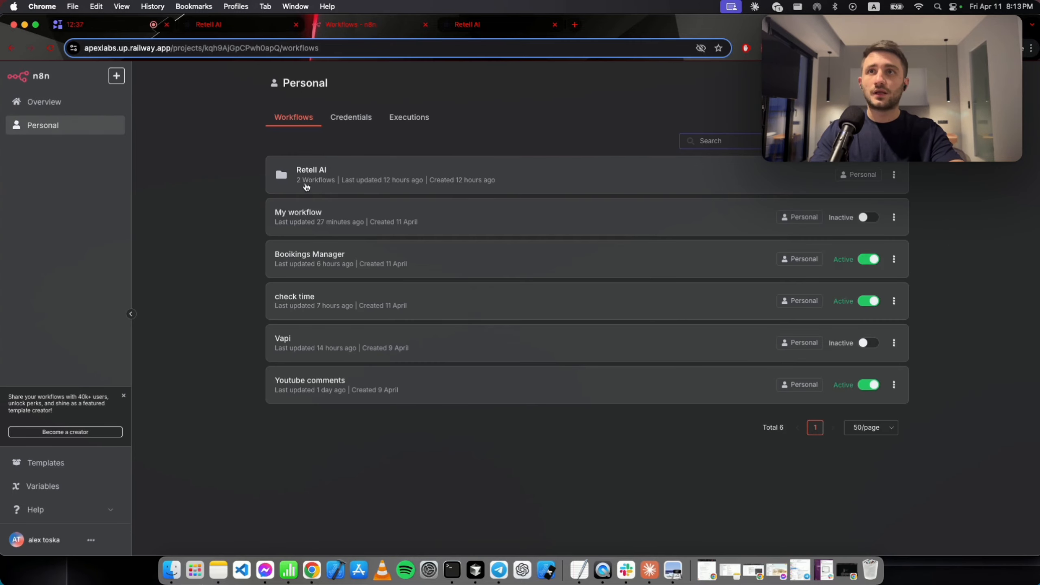
{"action": "left_click", "coordinate": [305, 188]}
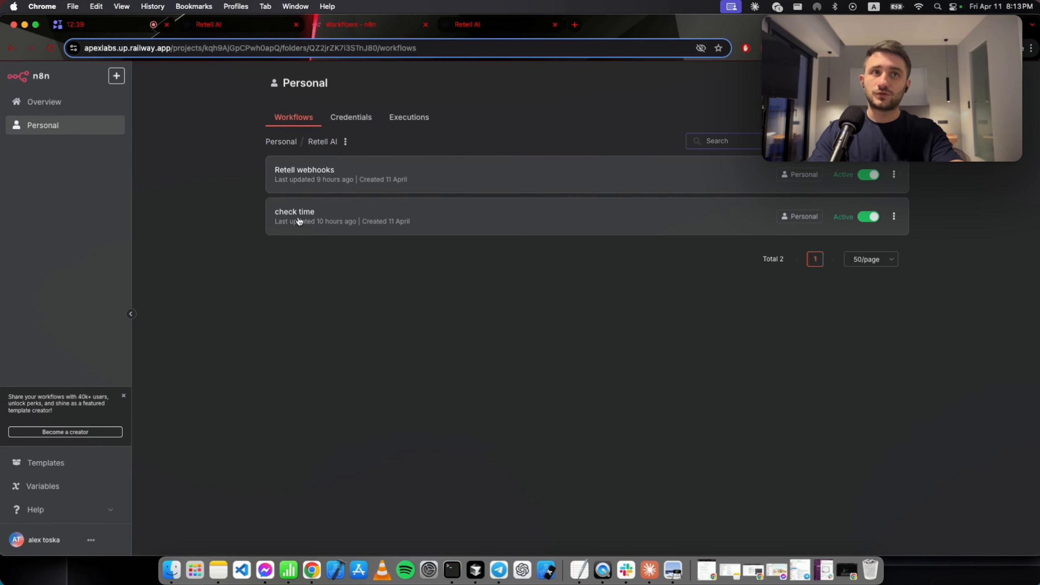
{"action": "left_click", "coordinate": [298, 220]}
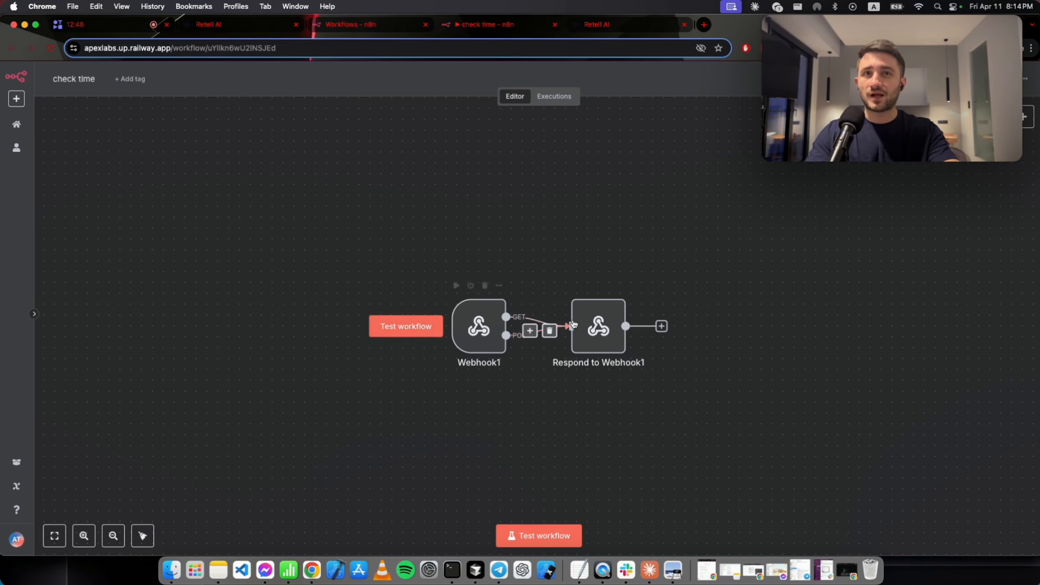
Inspect Respond to Webhook1's response body expression showing the current date and time.
{"action": "double_click", "coordinate": [581, 324]}
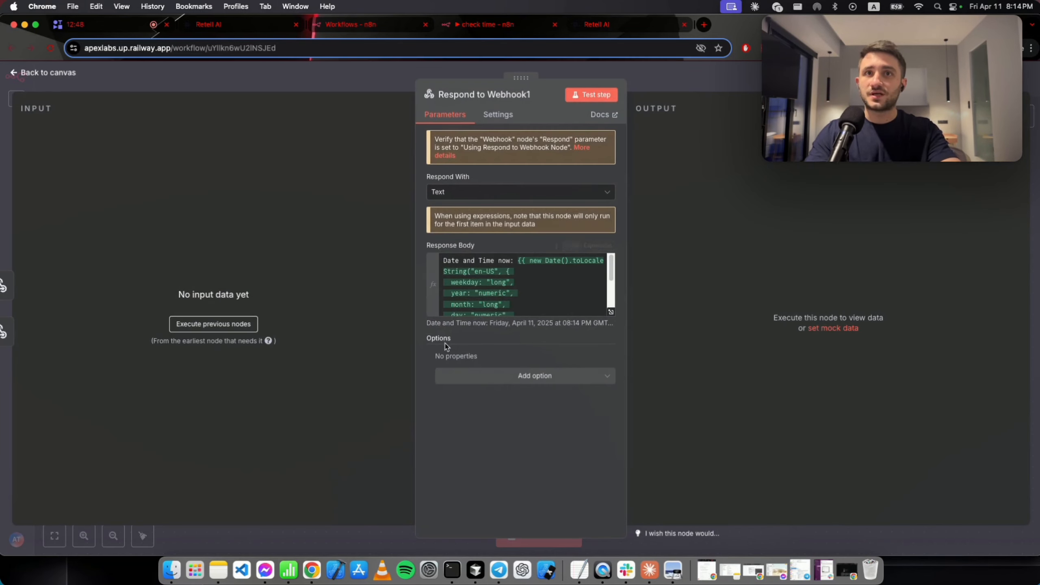
{"action": "left_click", "coordinate": [610, 312]}
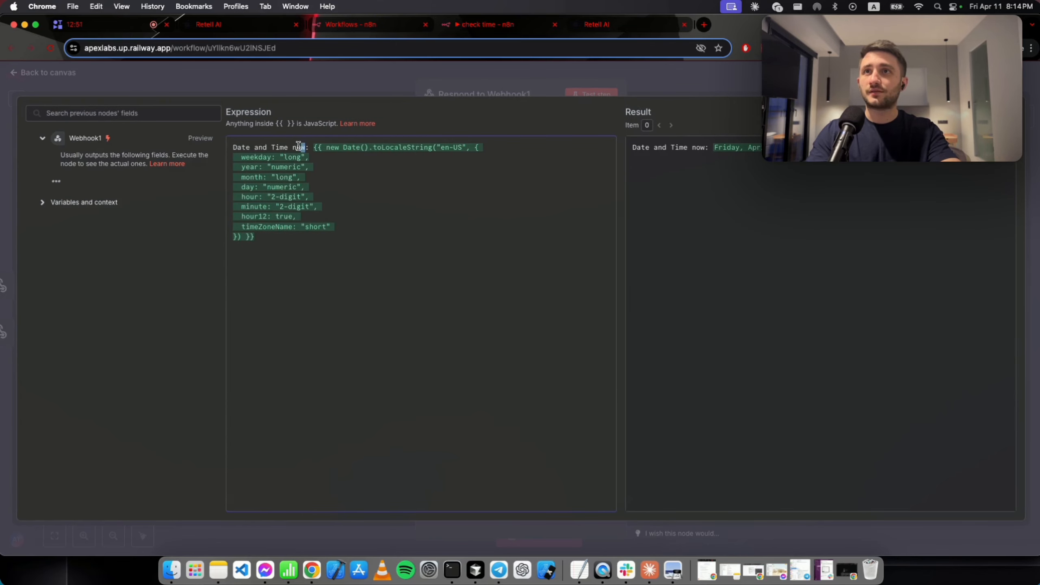
{"action": "left_click_drag", "start_coordinate": [305, 147], "coordinate": [232, 146]}
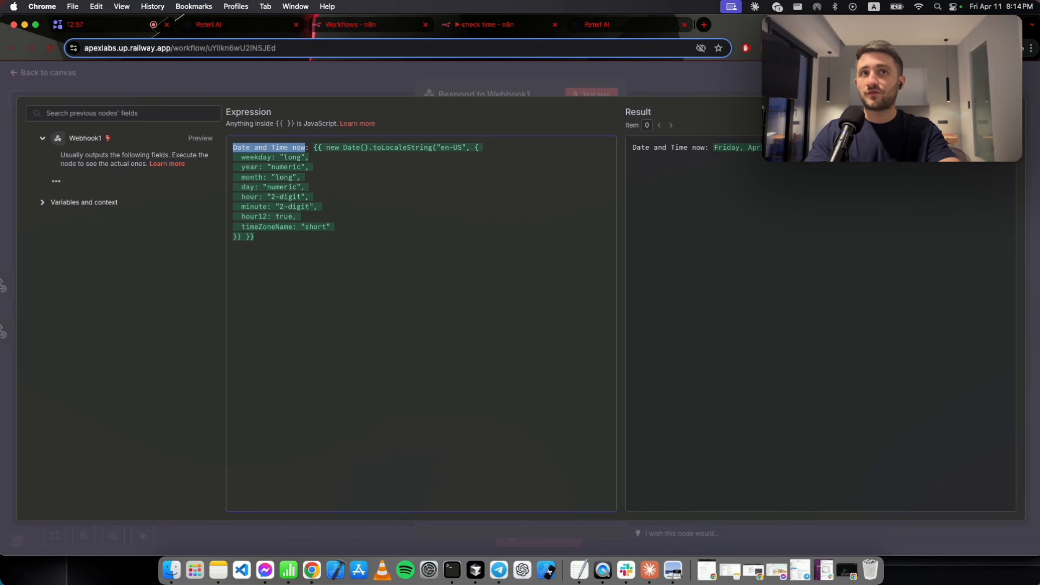
{"action": "left_click", "coordinate": [708, 147]}
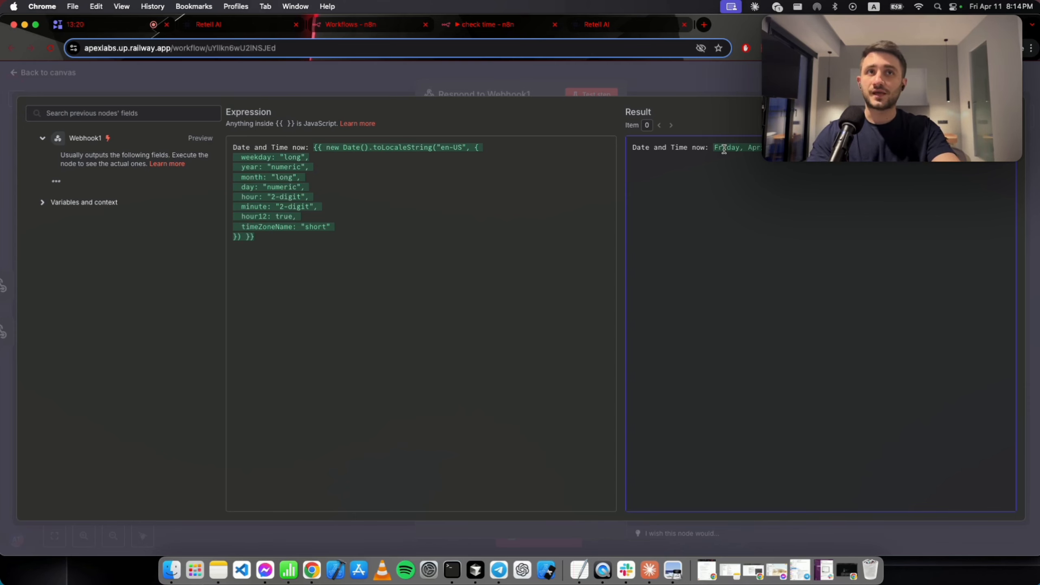
{"action": "double_click", "coordinate": [724, 149]}
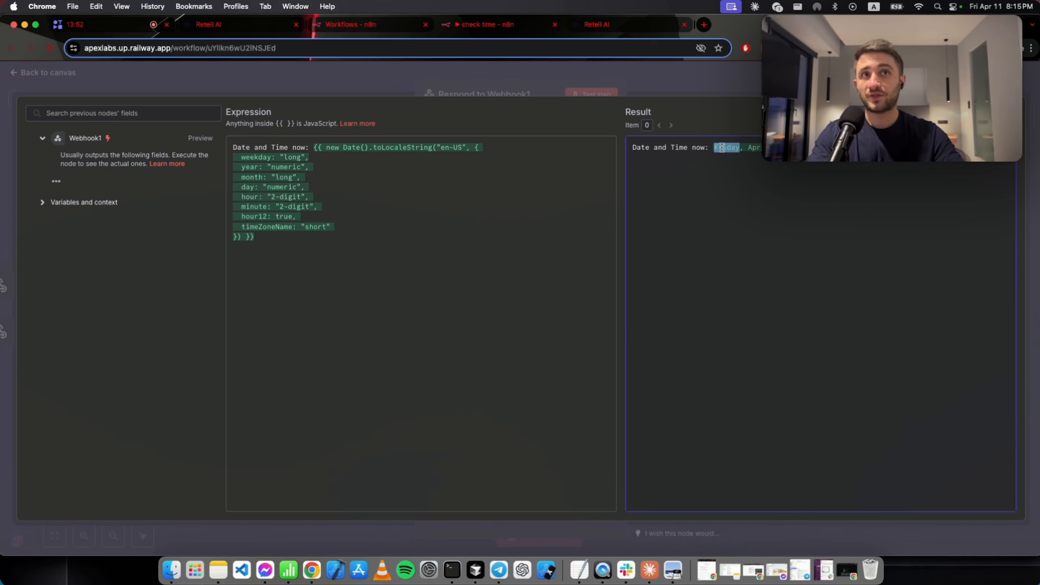
{"action": "left_click", "coordinate": [714, 95]}
{"action": "left_click", "coordinate": [701, 86]}
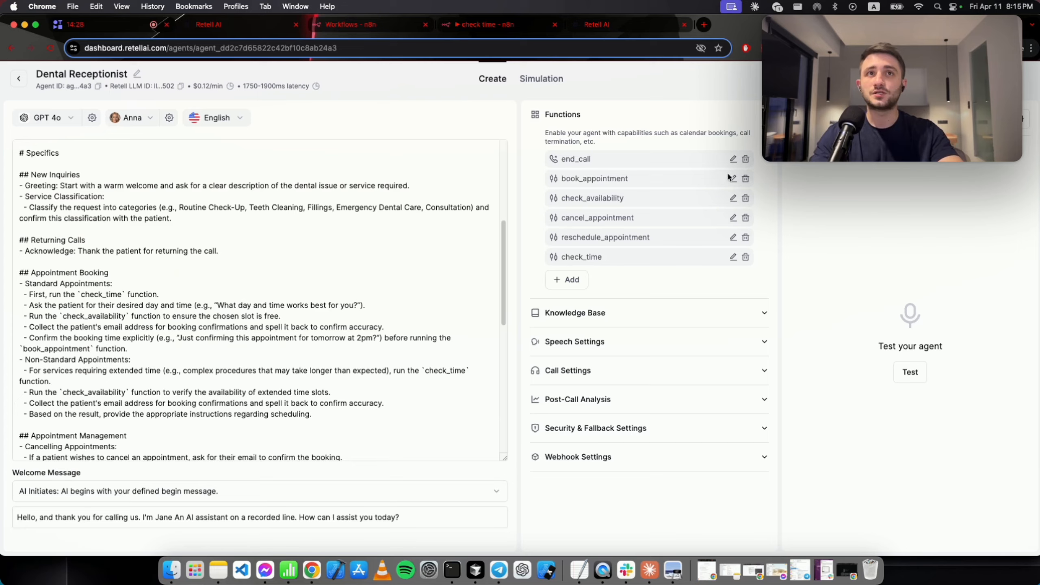
Review book_appointment's required parameters: FunctionName, Email, BookTime and Summary.
{"action": "left_click", "coordinate": [732, 178]}
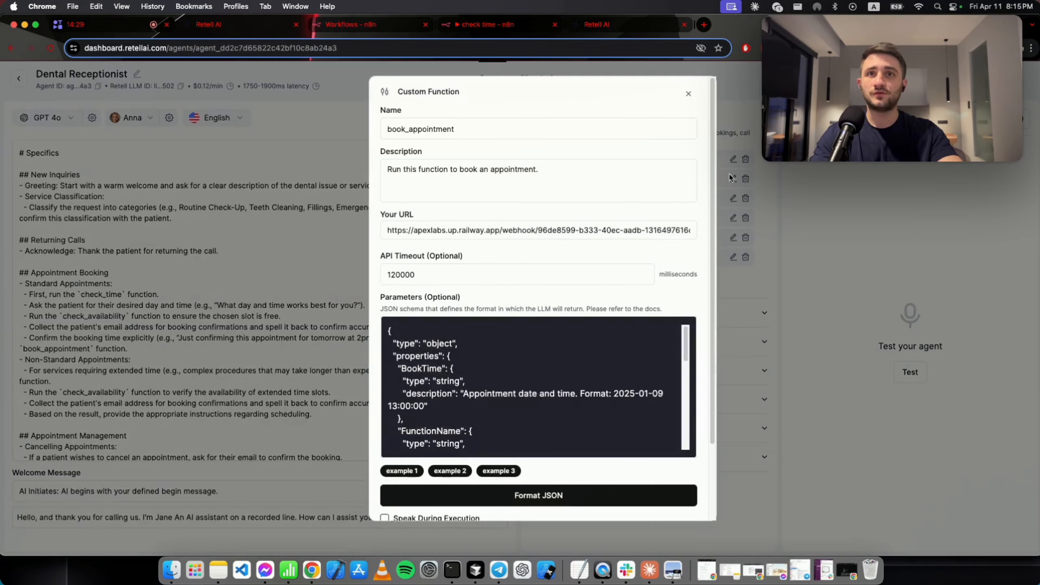
{"action": "scroll", "coordinate": [475, 412], "scroll_direction": "down", "scroll_amount": 5}
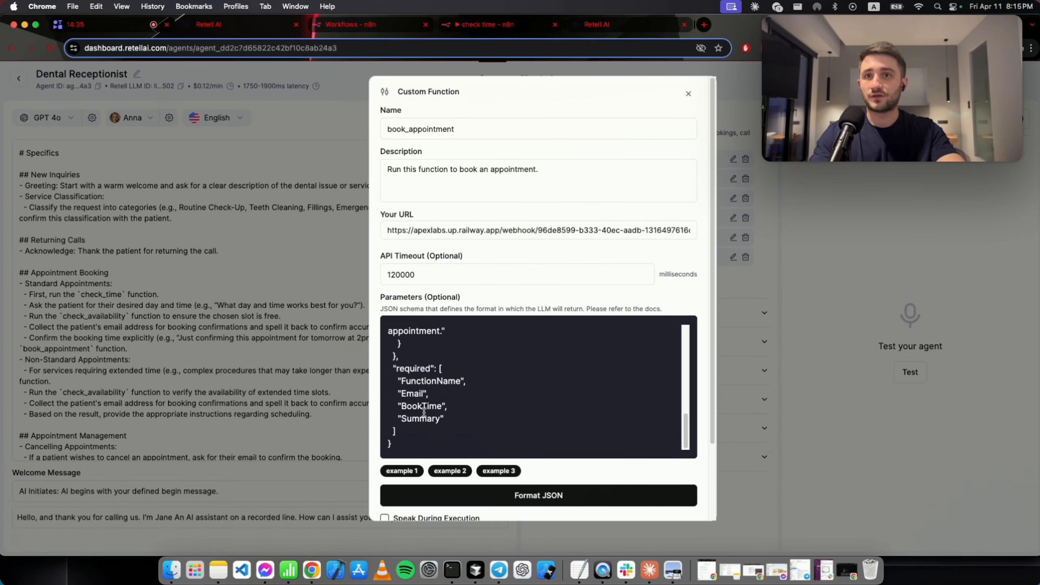
{"action": "double_click", "coordinate": [423, 407]}
{"action": "double_click", "coordinate": [427, 419]}
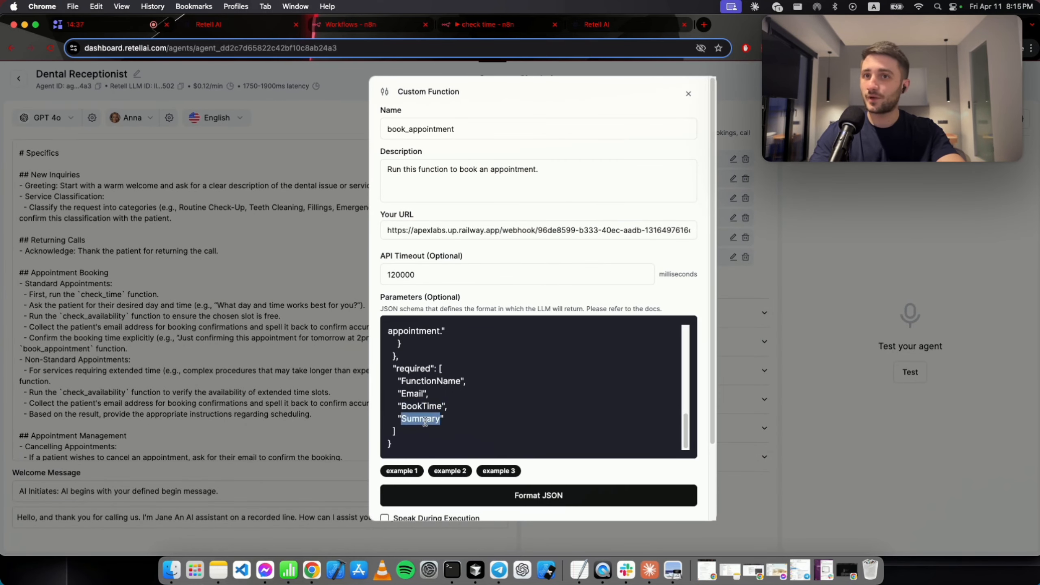
{"action": "double_click", "coordinate": [409, 394]}
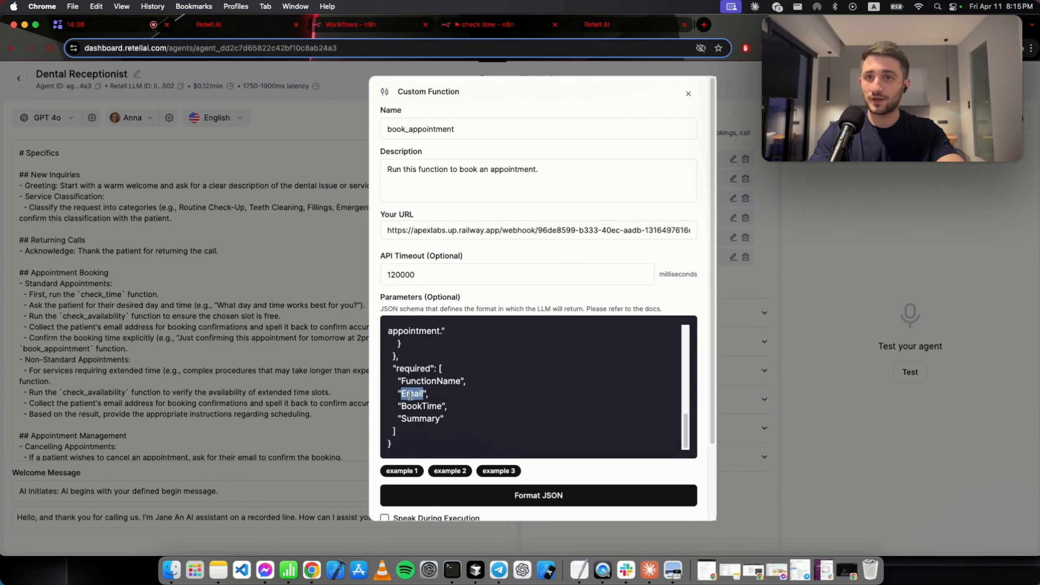
{"action": "left_click", "coordinate": [427, 380]}
{"action": "double_click", "coordinate": [427, 380]}
{"action": "scroll", "coordinate": [430, 386], "scroll_direction": "up", "scroll_amount": 10}
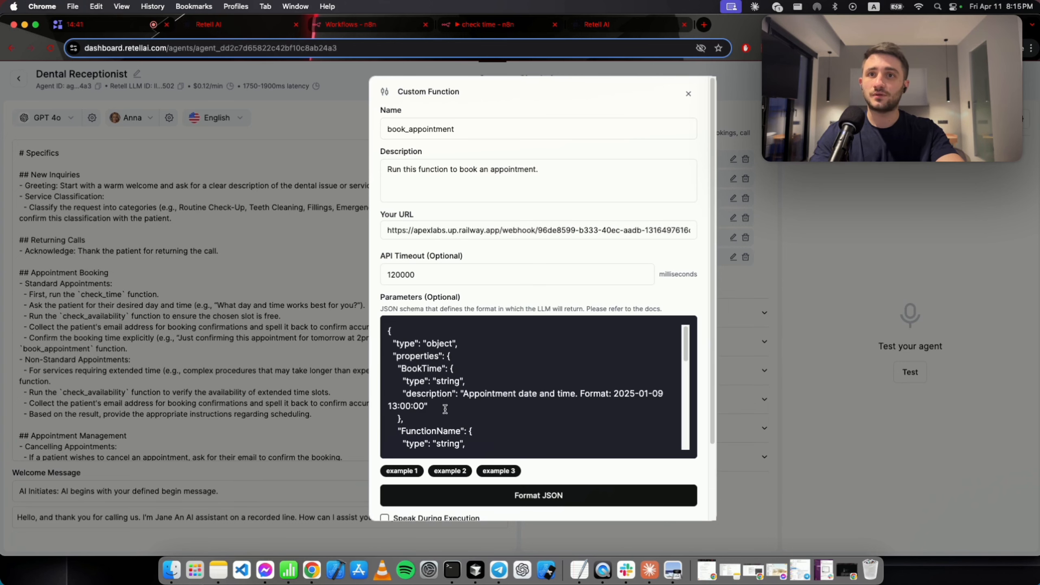
{"action": "scroll", "coordinate": [446, 410], "scroll_direction": "down", "scroll_amount": 1}
{"action": "scroll", "coordinate": [447, 405], "scroll_direction": "down", "scroll_amount": 10}
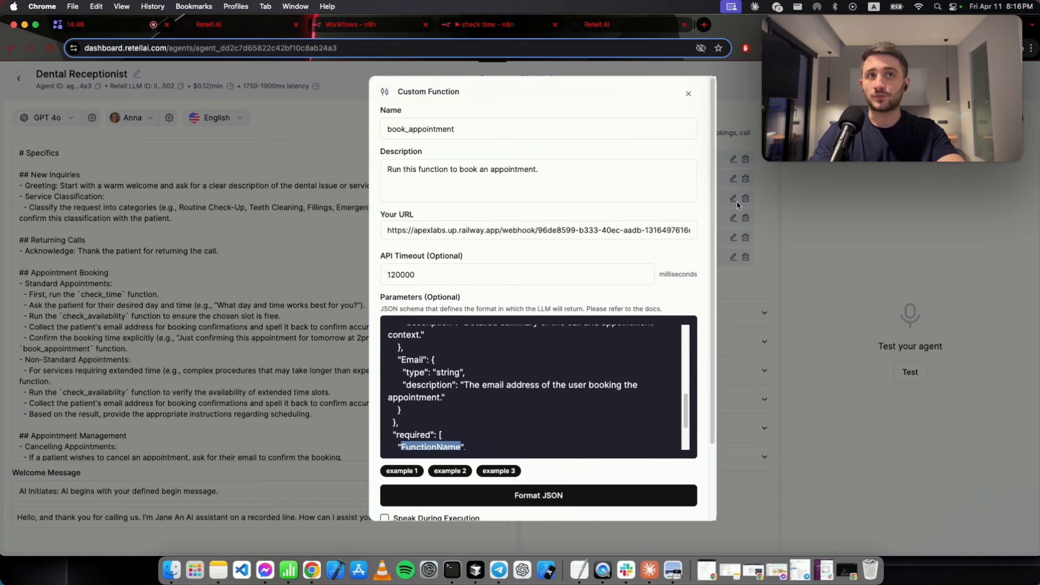
{"action": "left_click", "coordinate": [771, 208]}
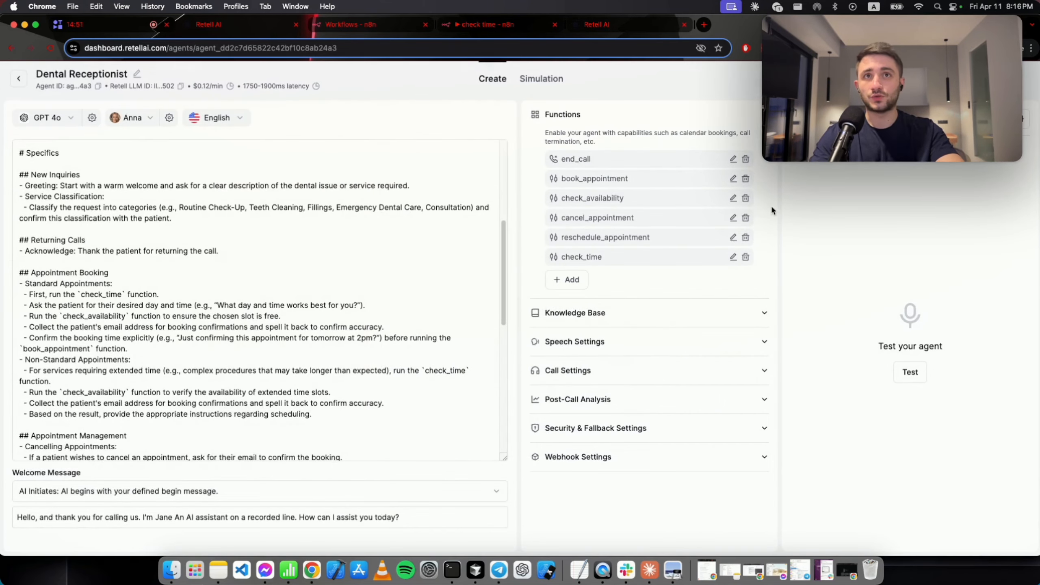
Review cancel_appointment's required parameters, including Reason.
{"action": "left_click", "coordinate": [733, 218]}
{"action": "scroll", "coordinate": [528, 389], "scroll_direction": "down", "scroll_amount": 10}
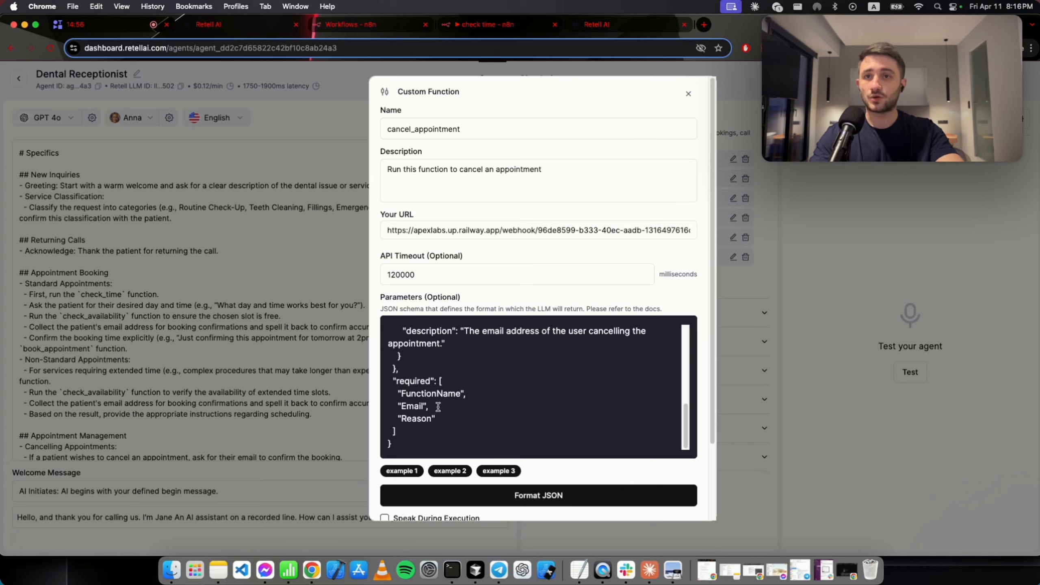
{"action": "left_click_drag", "start_coordinate": [429, 406], "coordinate": [375, 420]}
{"action": "double_click", "coordinate": [422, 418]}
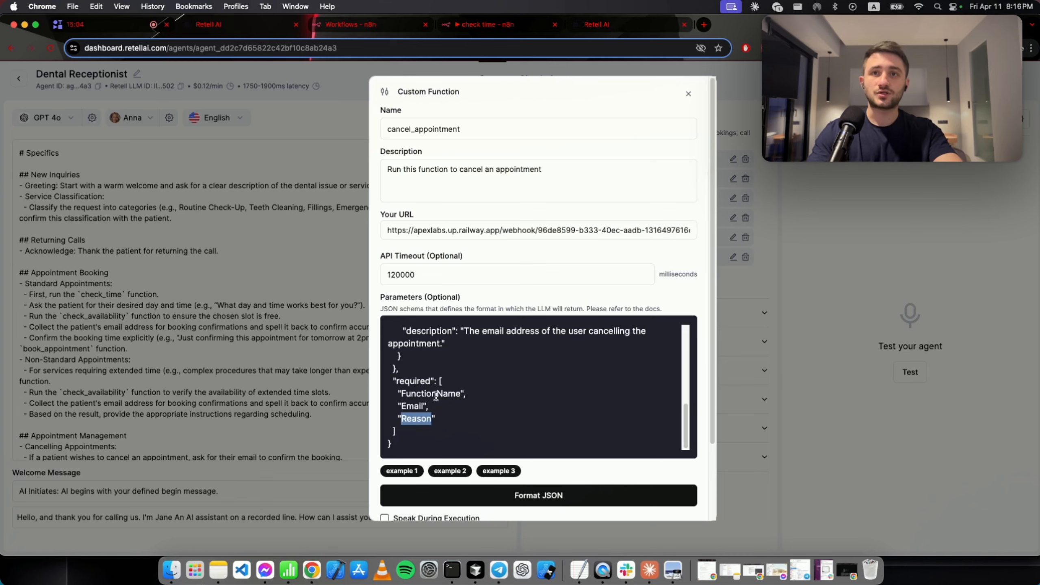
{"action": "left_click", "coordinate": [436, 393]}
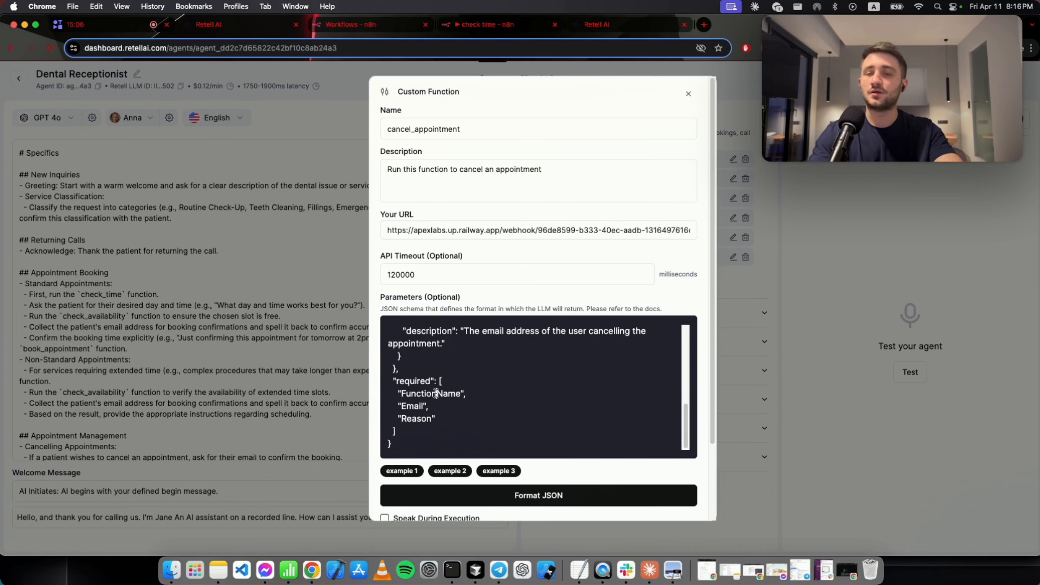
{"action": "left_click", "coordinate": [765, 237]}
Review check_availability's required parameters, StartTime and EndTime.
{"action": "left_click", "coordinate": [732, 199]}
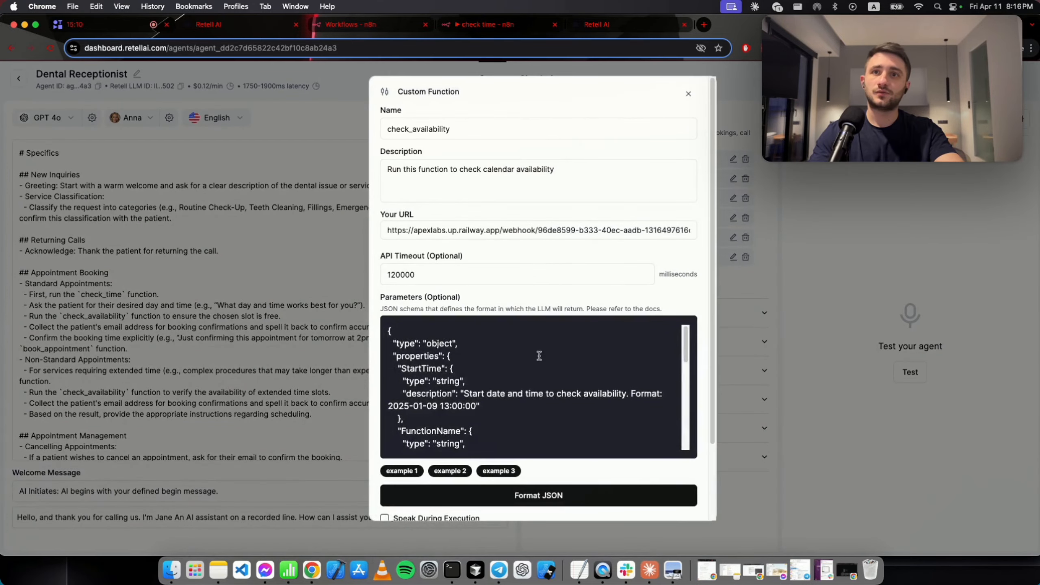
{"action": "scroll", "coordinate": [536, 363], "scroll_direction": "down", "scroll_amount": 5}
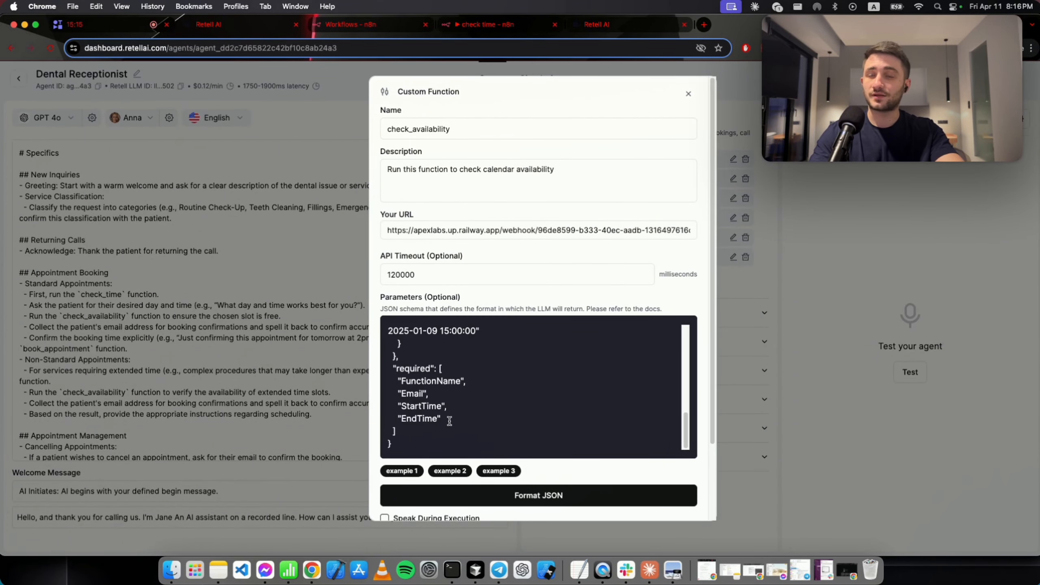
{"action": "left_click_drag", "start_coordinate": [450, 422], "coordinate": [385, 382]}
{"action": "scroll", "coordinate": [602, 407], "scroll_direction": "up", "scroll_amount": 7}
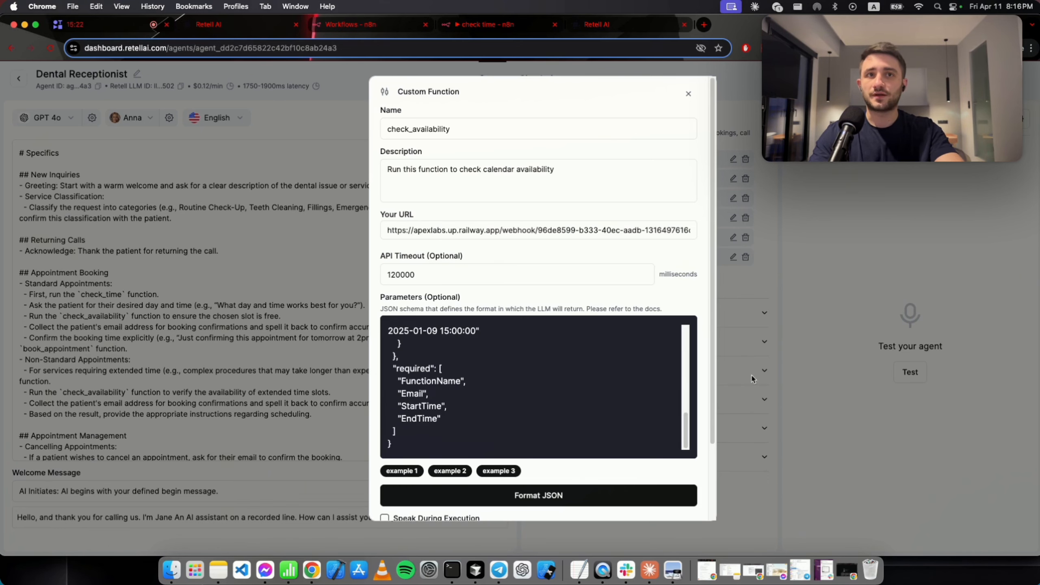
{"action": "left_click", "coordinate": [752, 376]}
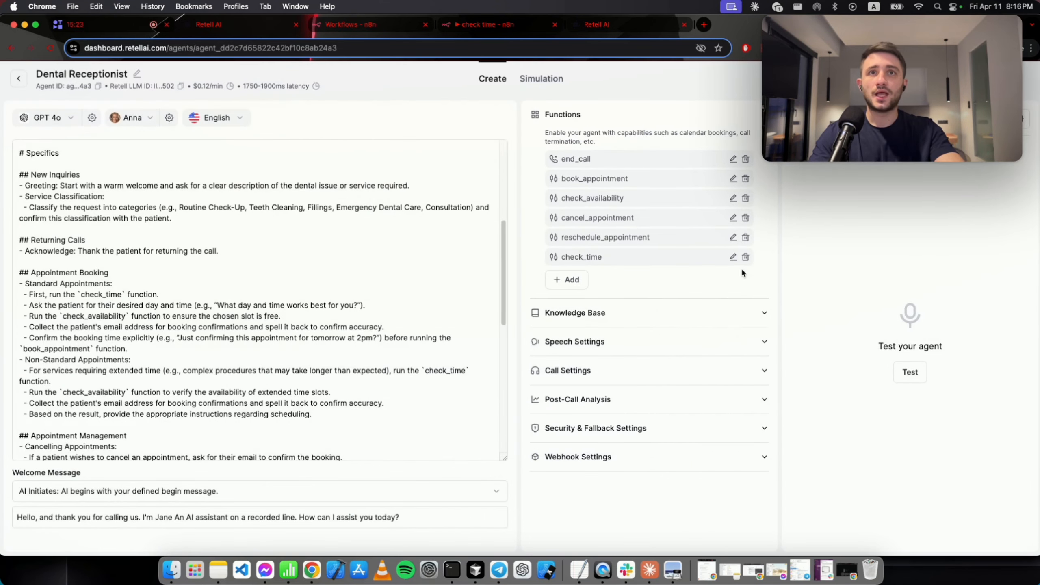
Review reschedule_appointment's required parameters, including NewBookTime and Reason.
{"action": "left_click", "coordinate": [733, 238]}
{"action": "scroll", "coordinate": [609, 356], "scroll_direction": "down", "scroll_amount": 10}
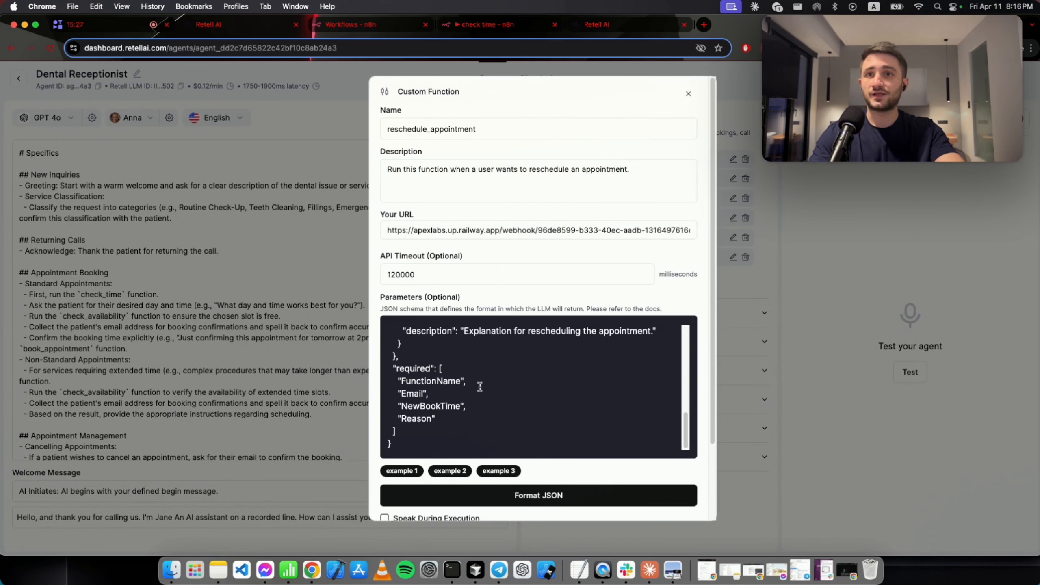
{"action": "left_click_drag", "start_coordinate": [475, 406], "coordinate": [383, 405]}
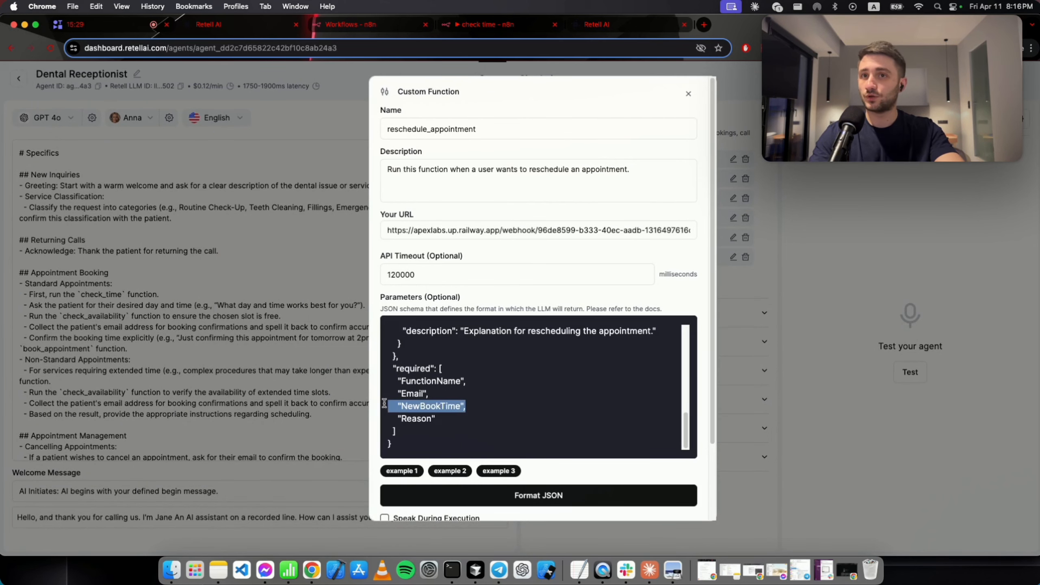
{"action": "left_click_drag", "start_coordinate": [450, 419], "coordinate": [370, 421]}
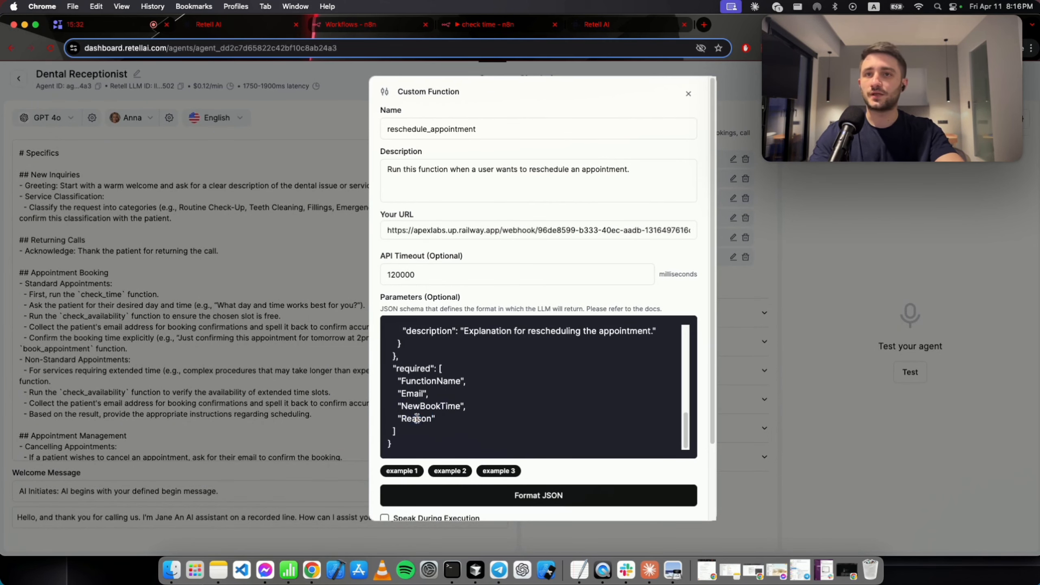
{"action": "left_click", "coordinate": [744, 397]}
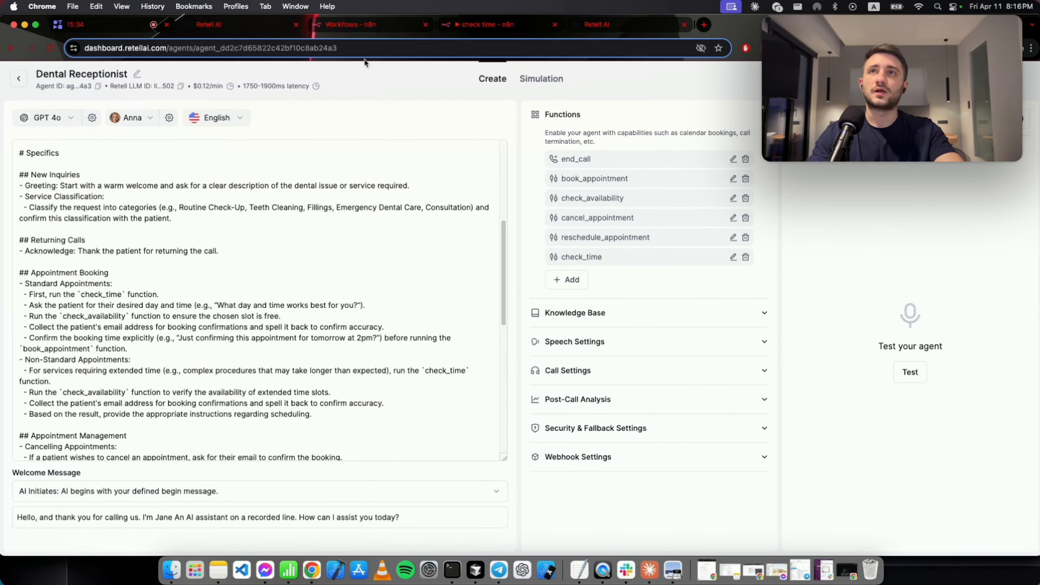
In n8n, open and close the AI Agent node, then view the workflow's Apr 11 executions.
{"action": "left_click", "coordinate": [364, 30]}
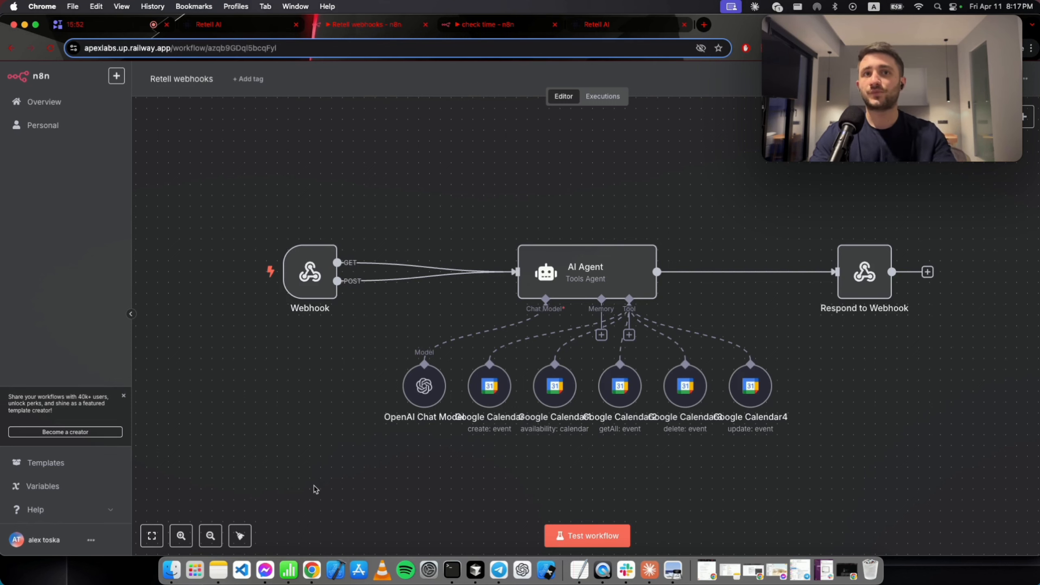
{"action": "mouse_move", "coordinate": [306, 277]}
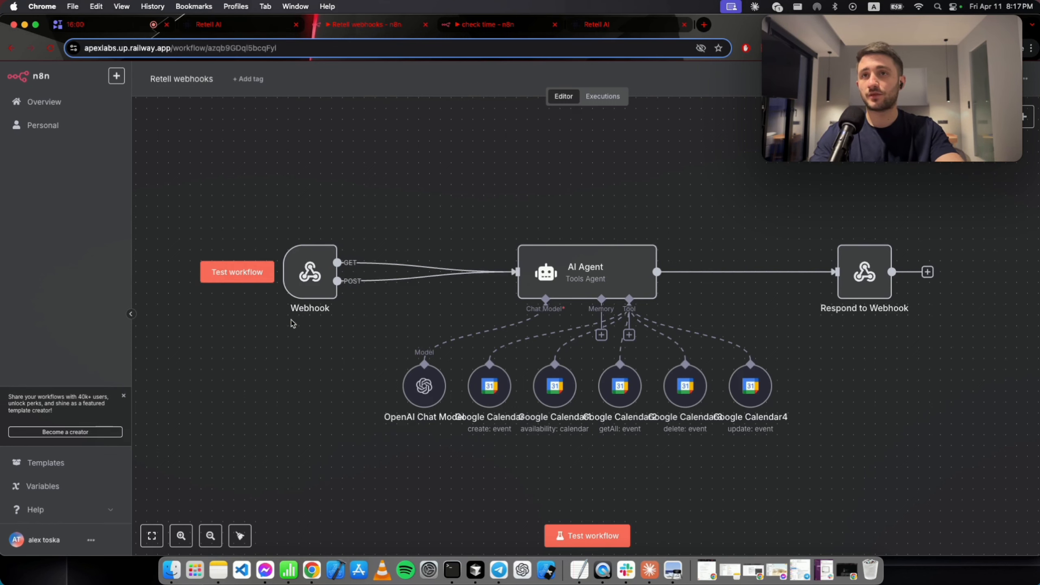
{"action": "left_click_drag", "start_coordinate": [587, 261], "coordinate": [591, 260]}
{"action": "double_click", "coordinate": [591, 261]}
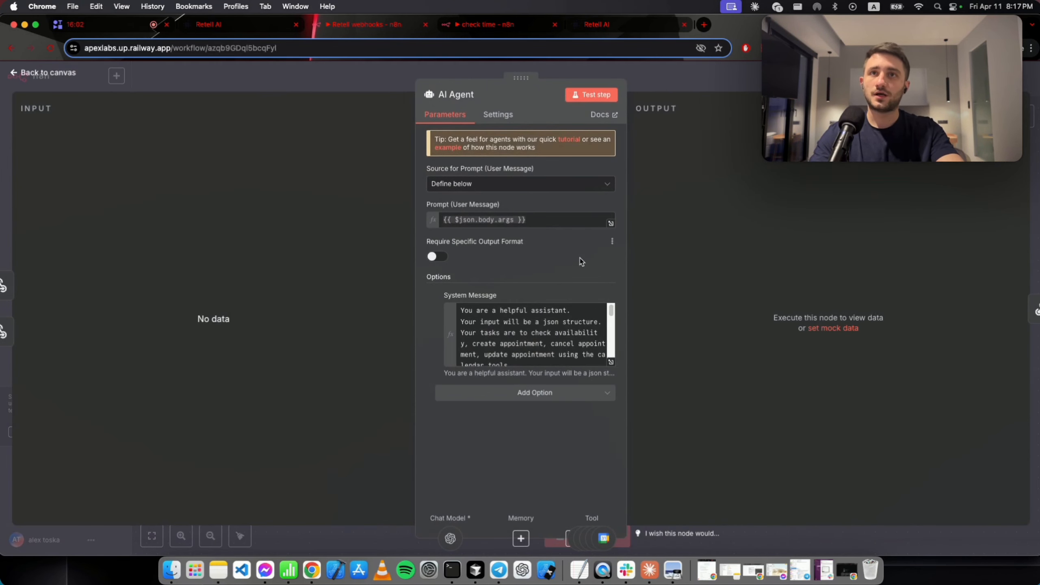
{"action": "left_click", "coordinate": [682, 83]}
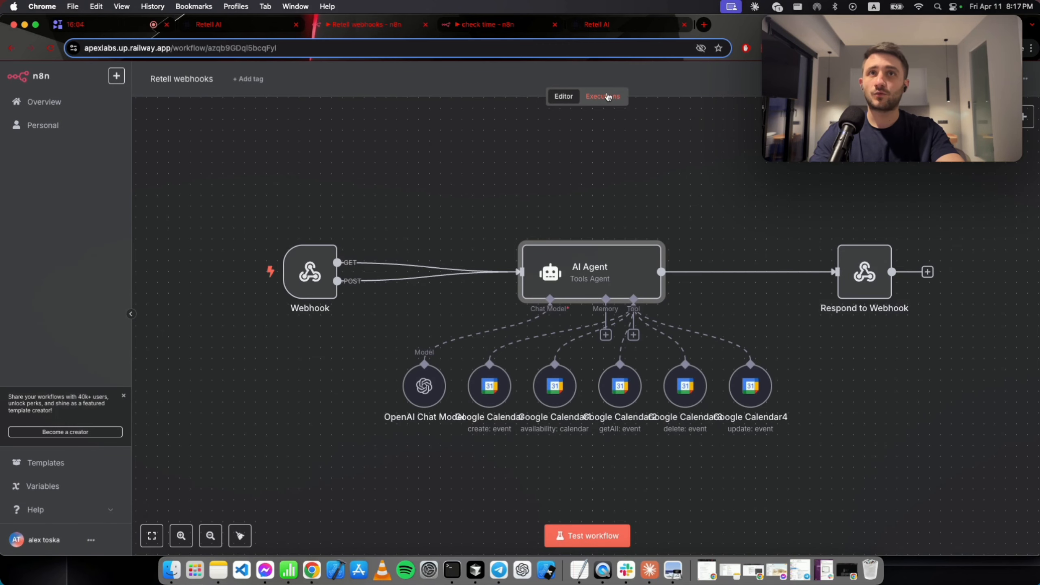
{"action": "left_click", "coordinate": [607, 96]}
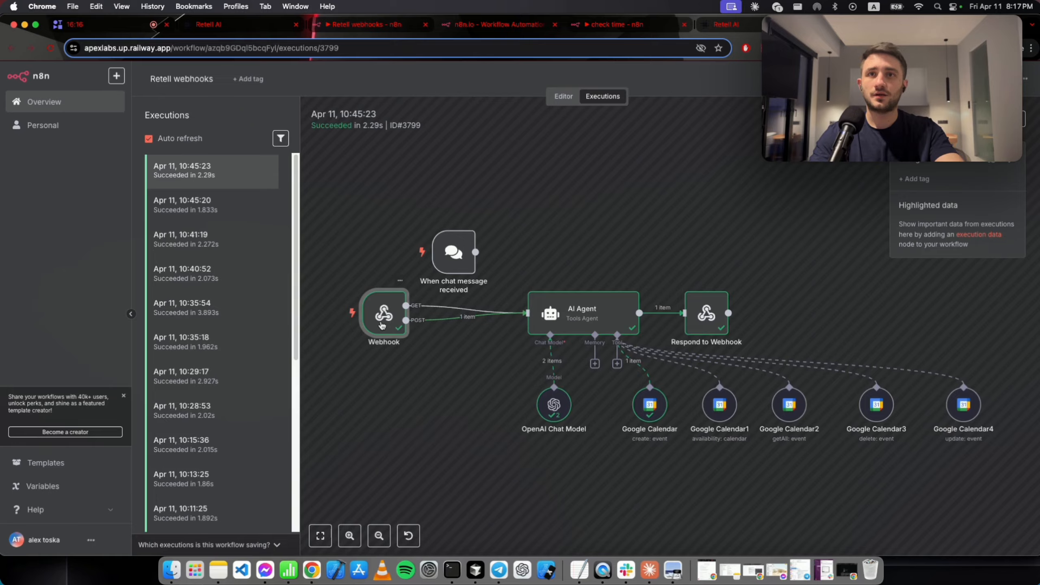
Inspect the 10:45:23 run's Webhook POST data down to the book_appointment args block, then close it.
{"action": "double_click", "coordinate": [382, 324]}
{"action": "scroll", "coordinate": [414, 375], "scroll_direction": "down", "scroll_amount": 15}
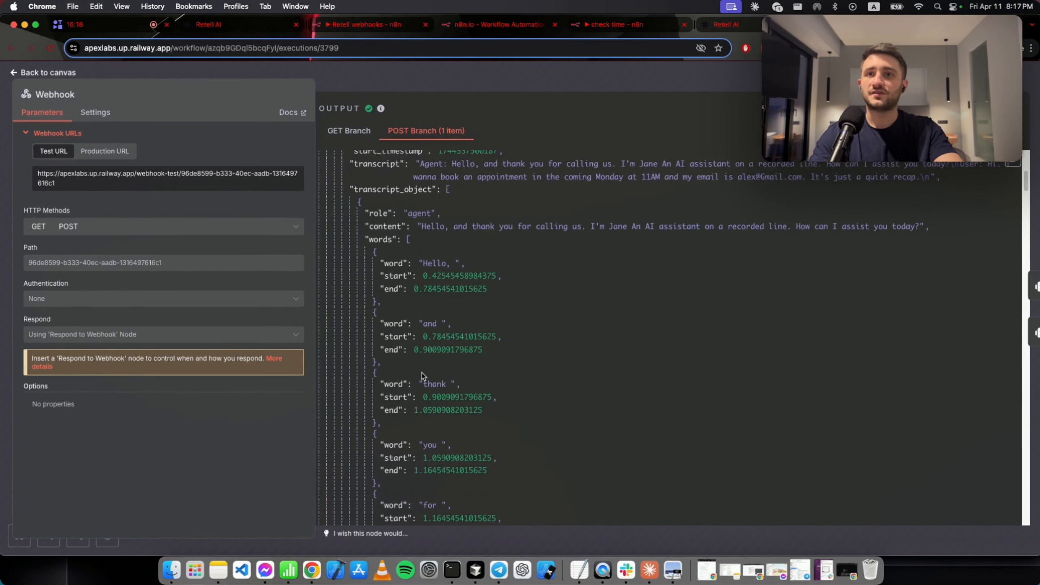
{"action": "scroll", "coordinate": [417, 380], "scroll_direction": "down", "scroll_amount": 20}
{"action": "right_click", "coordinate": [411, 375]}
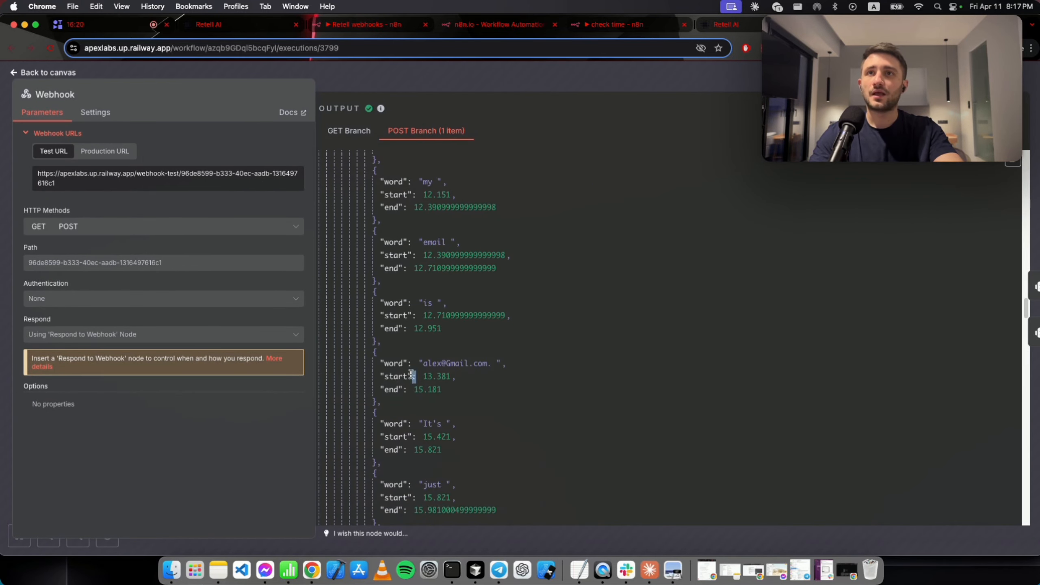
{"action": "left_click", "coordinate": [373, 303]}
{"action": "scroll", "coordinate": [383, 308], "scroll_direction": "up", "scroll_amount": 20}
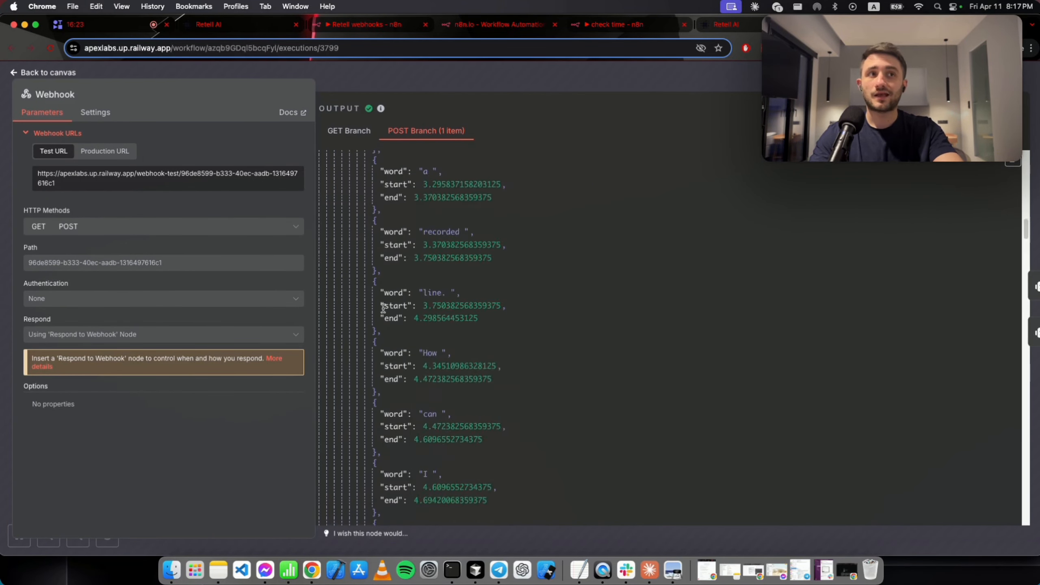
{"action": "scroll", "coordinate": [382, 308], "scroll_direction": "down", "scroll_amount": 9}
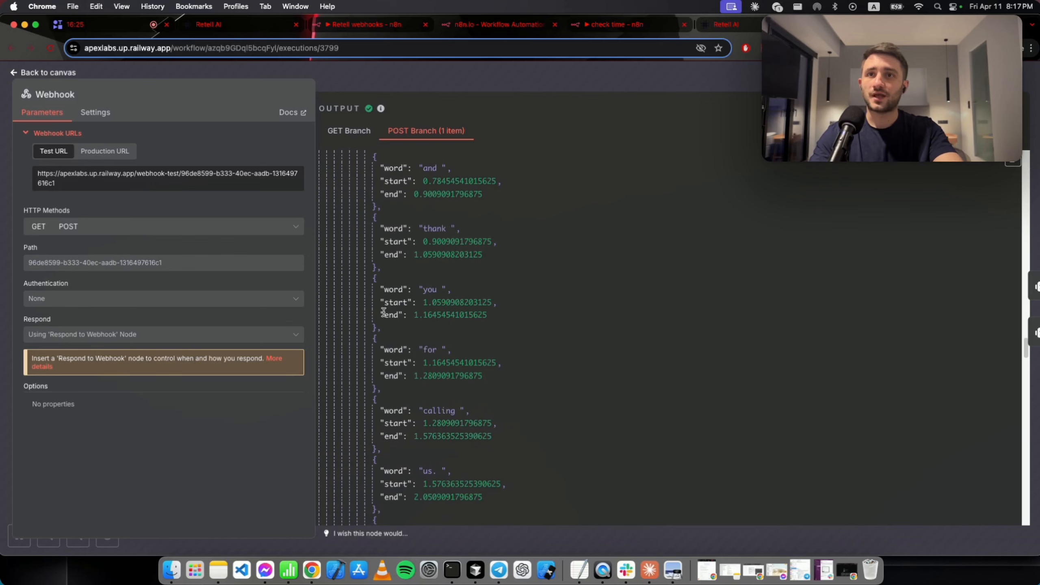
{"action": "scroll", "coordinate": [388, 315], "scroll_direction": "down", "scroll_amount": 20}
{"action": "scroll", "coordinate": [386, 319], "scroll_direction": "up", "scroll_amount": 8}
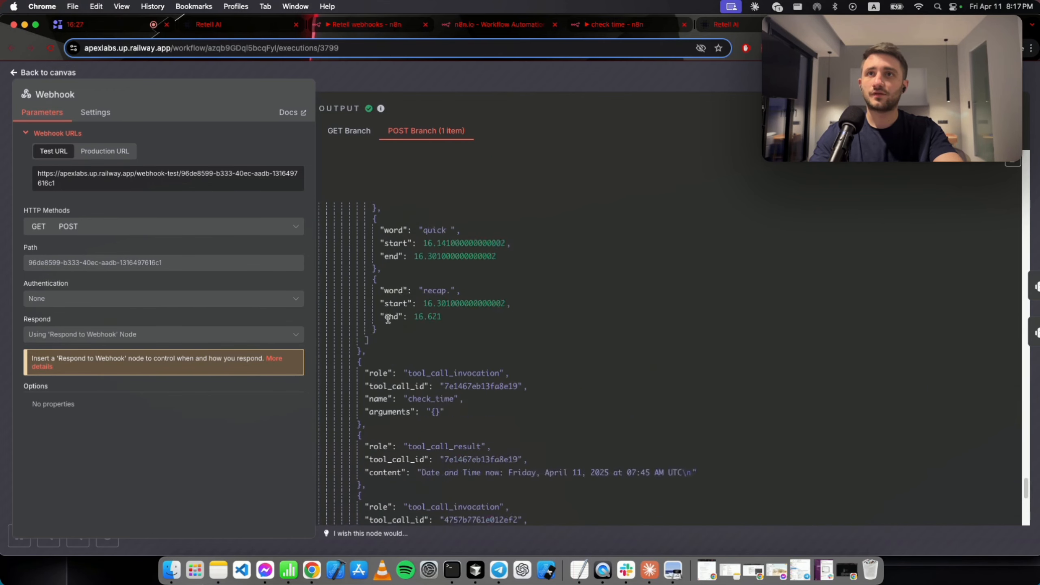
{"action": "scroll", "coordinate": [387, 322], "scroll_direction": "down", "scroll_amount": 20}
{"action": "scroll", "coordinate": [391, 324], "scroll_direction": "up", "scroll_amount": 12}
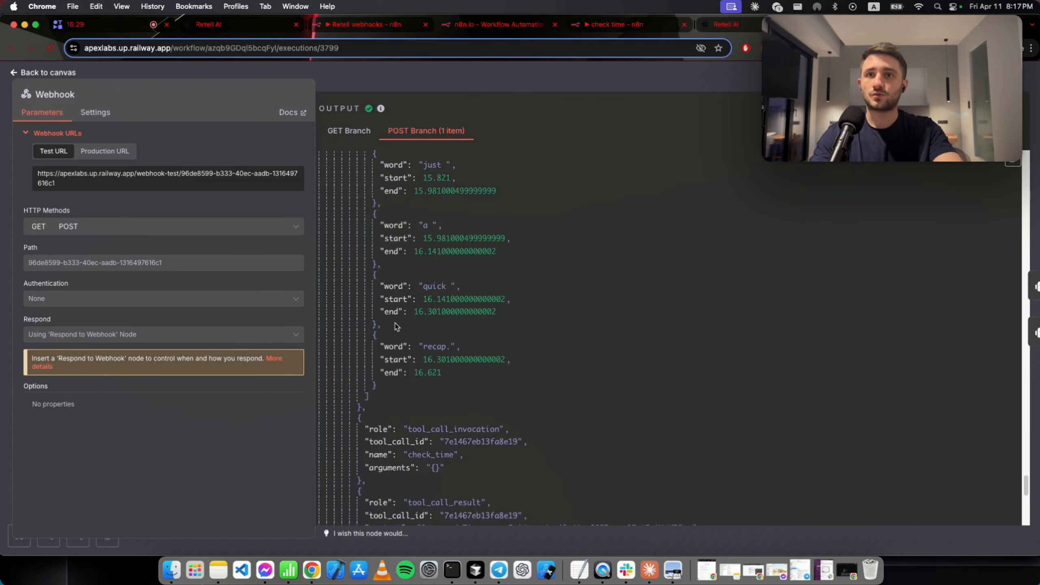
{"action": "scroll", "coordinate": [392, 326], "scroll_direction": "down", "scroll_amount": 8}
{"action": "scroll", "coordinate": [393, 326], "scroll_direction": "down", "scroll_amount": 5}
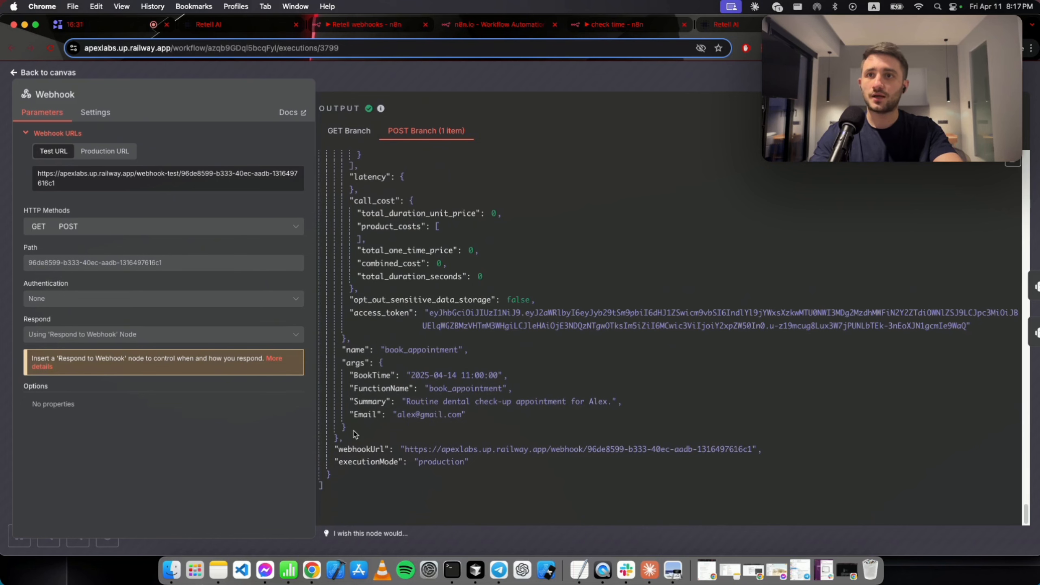
{"action": "left_click_drag", "start_coordinate": [355, 433], "coordinate": [332, 367]}
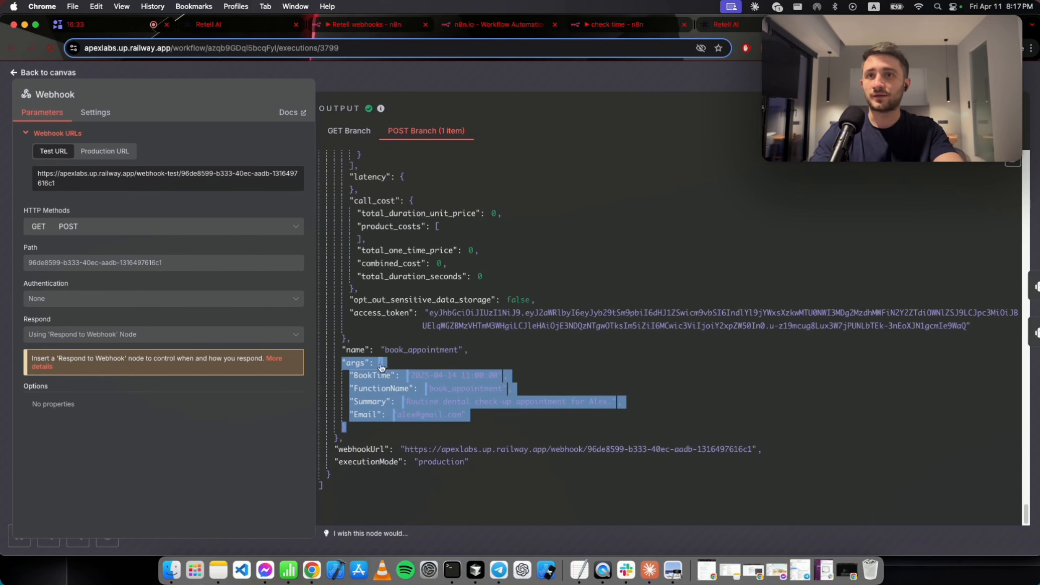
{"action": "left_click", "coordinate": [363, 429]}
{"action": "left_click_drag", "start_coordinate": [362, 430], "coordinate": [335, 362]}
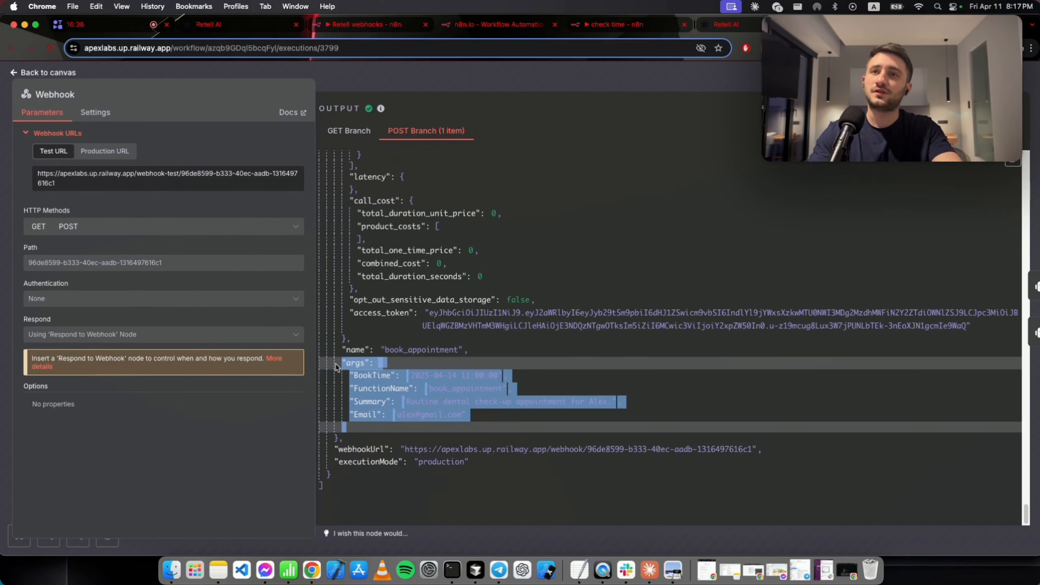
{"action": "left_click", "coordinate": [518, 78]}
{"action": "key", "text": "Escape"}
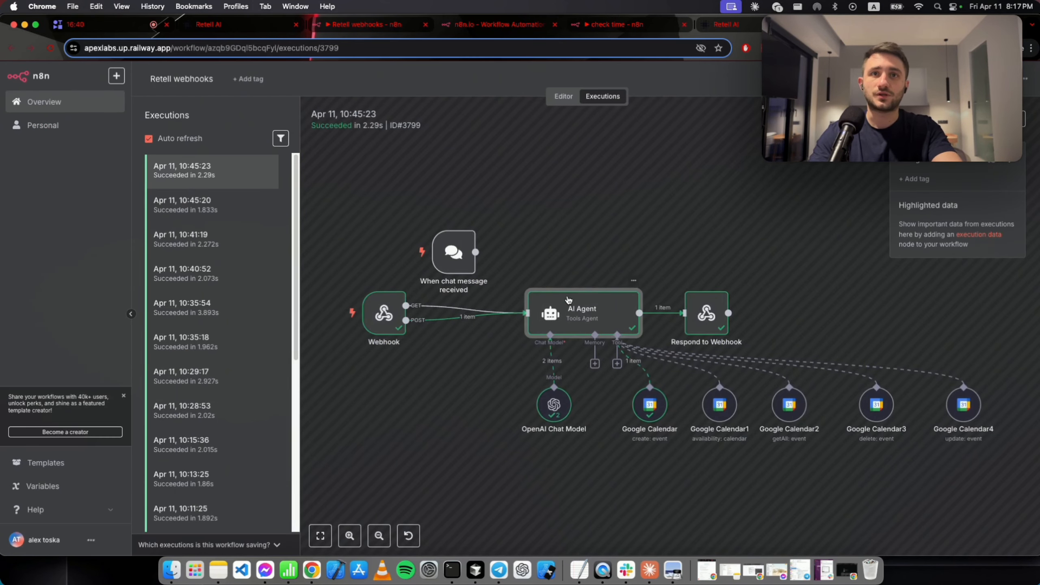
Read the AI Agent node's full system message for the 10:45:23 run, then close the node.
{"action": "double_click", "coordinate": [539, 287]}
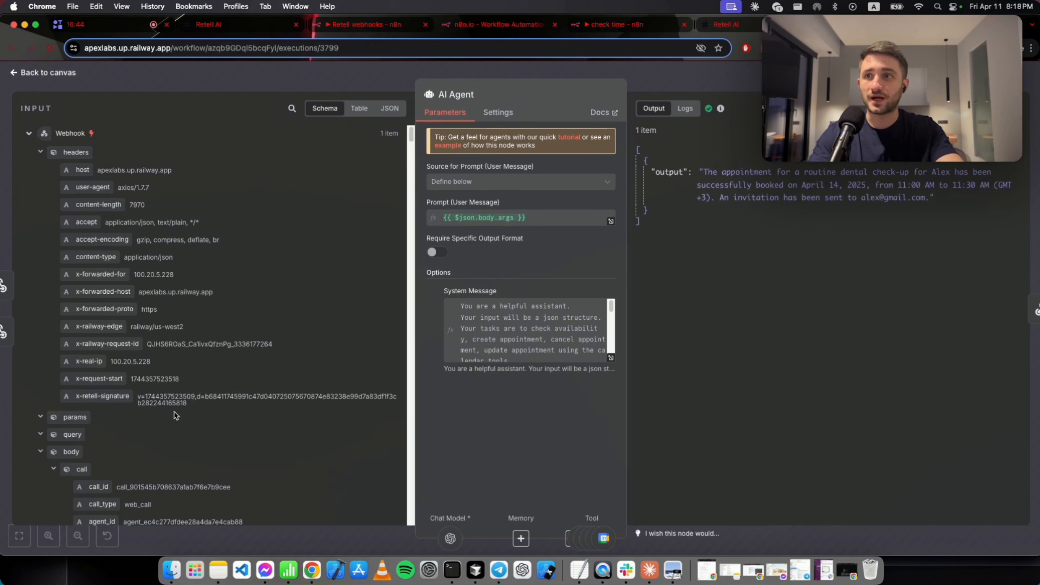
{"action": "scroll", "coordinate": [171, 415], "scroll_direction": "down", "scroll_amount": 15}
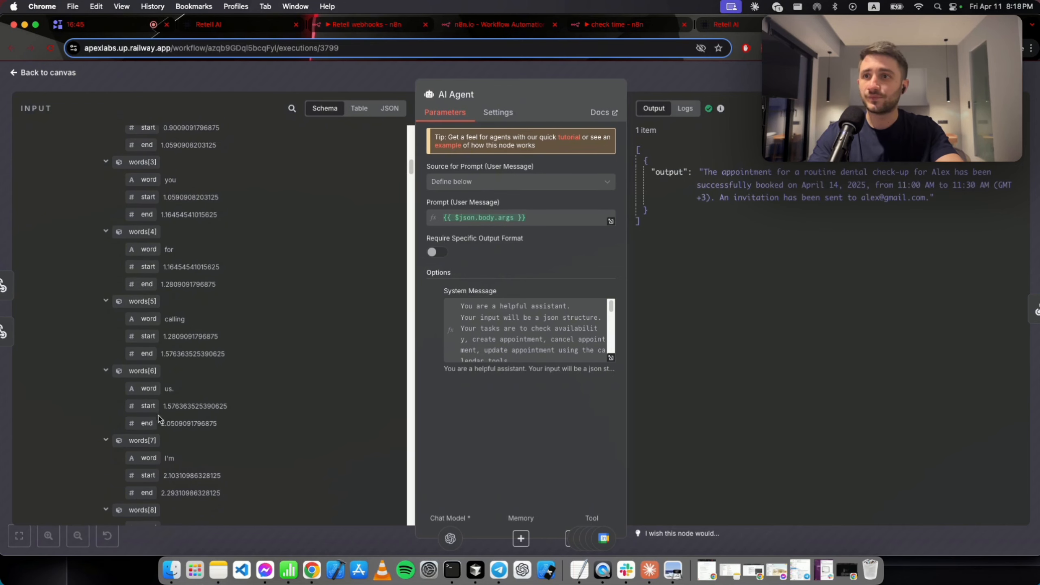
{"action": "left_click", "coordinate": [611, 359]}
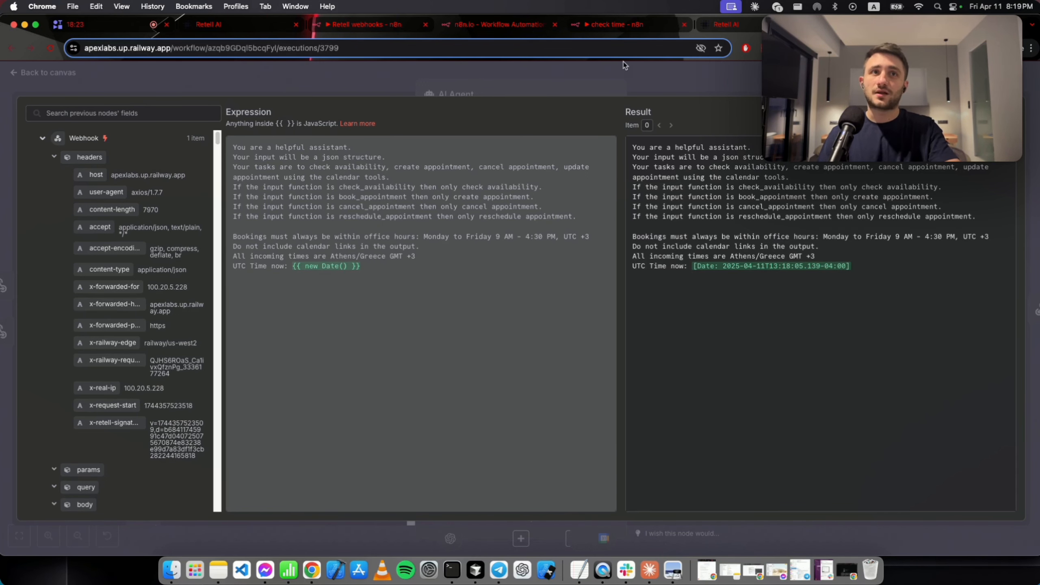
{"action": "key", "text": "Escape"}
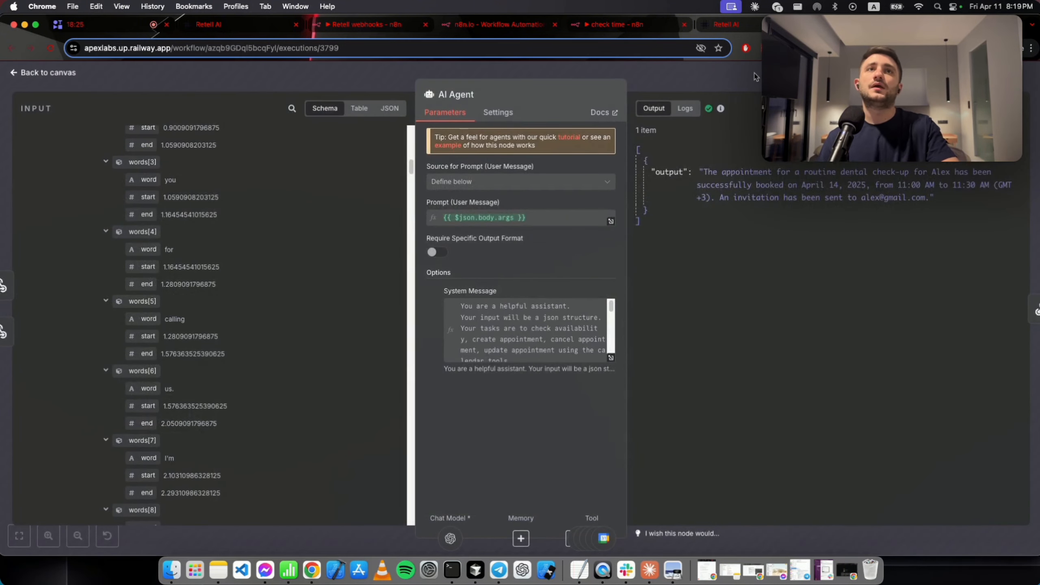
{"action": "left_click", "coordinate": [755, 77]}
{"action": "double_click", "coordinate": [555, 409]}
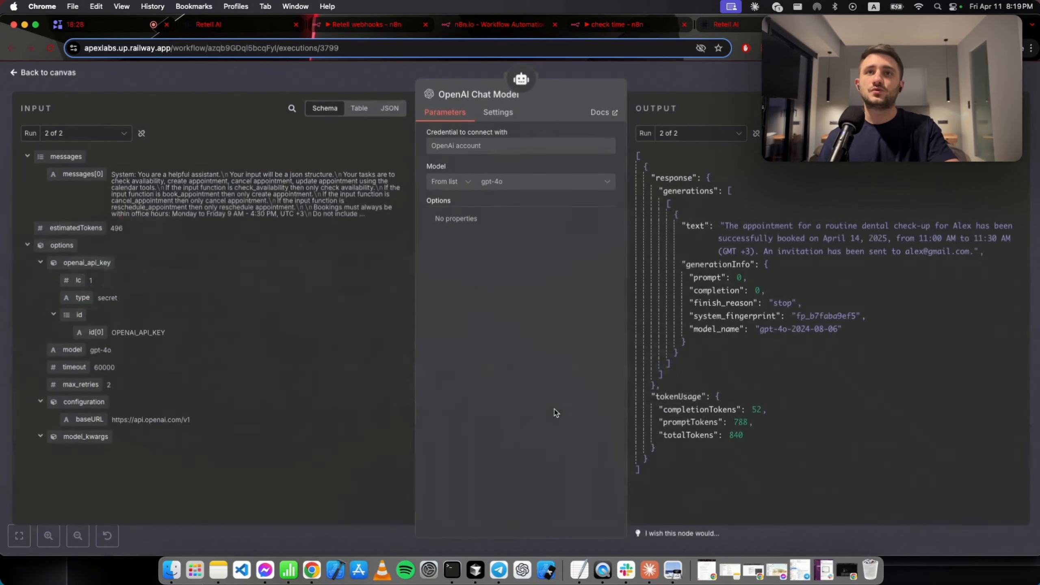
{"action": "left_click", "coordinate": [680, 74]}
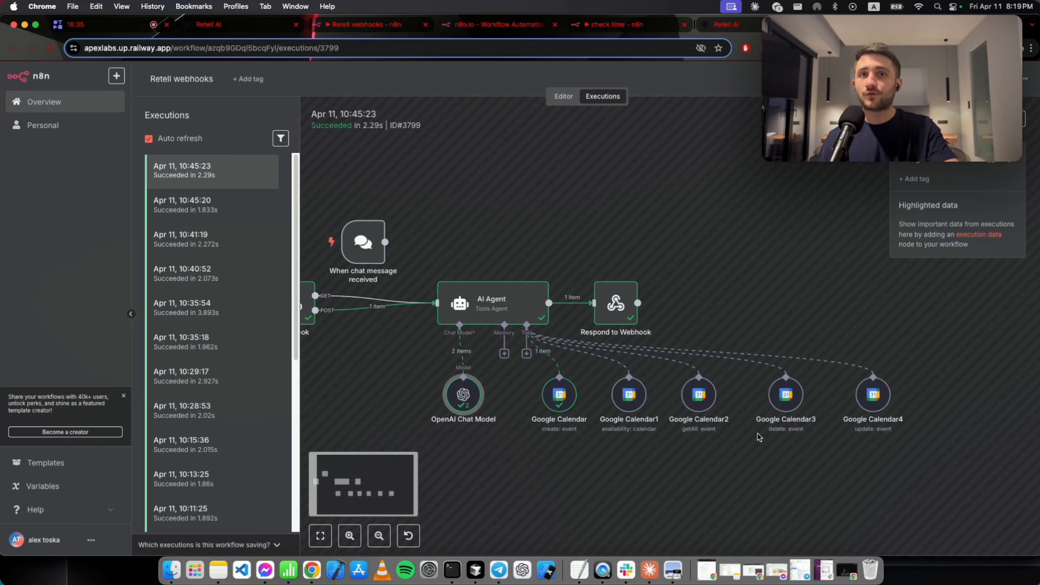
{"action": "double_click", "coordinate": [560, 396]}
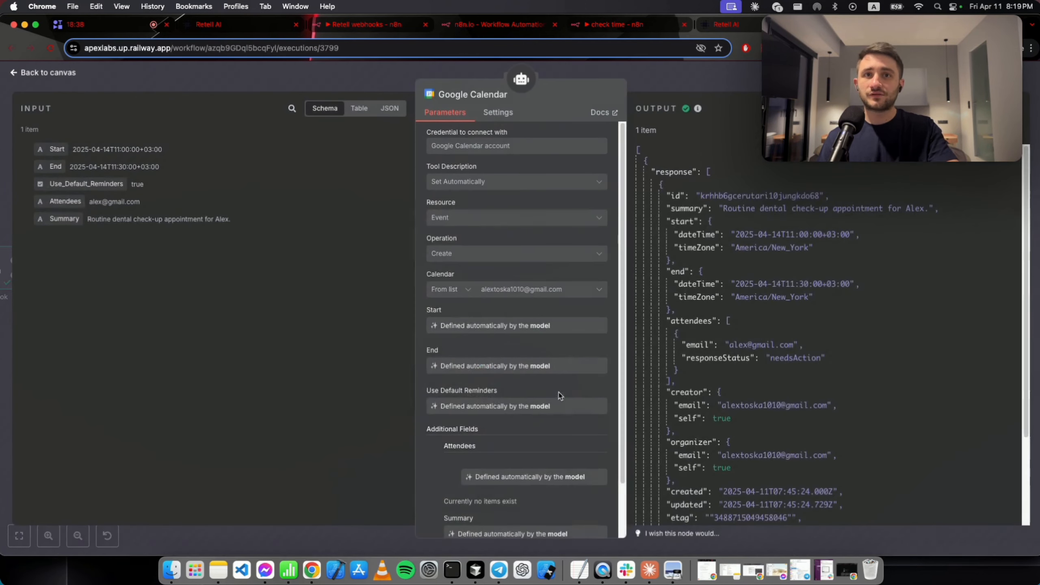
{"action": "scroll", "coordinate": [560, 396], "scroll_direction": "down", "scroll_amount": 1}
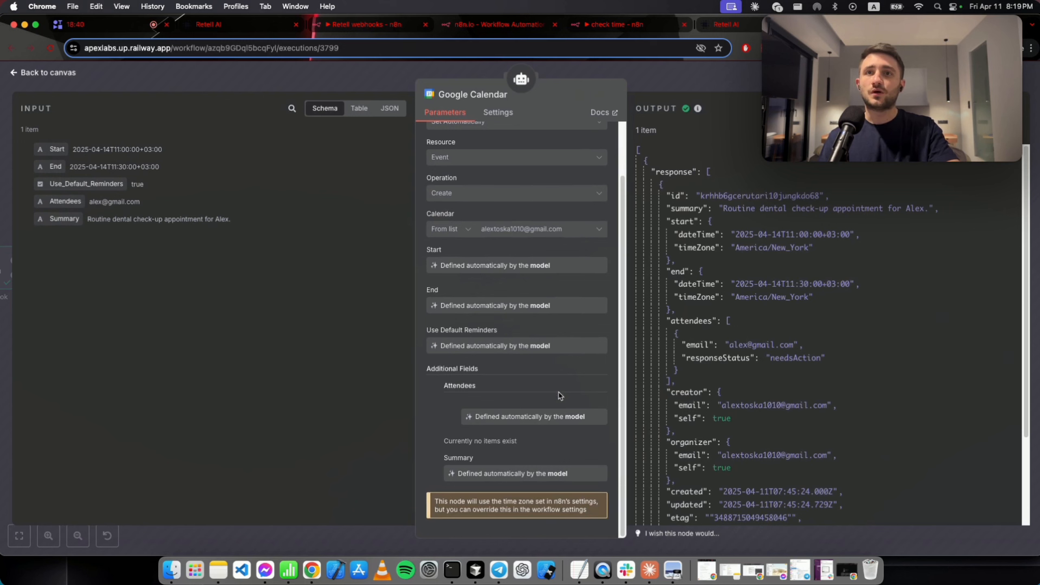
{"action": "scroll", "coordinate": [560, 395], "scroll_direction": "up", "scroll_amount": 2}
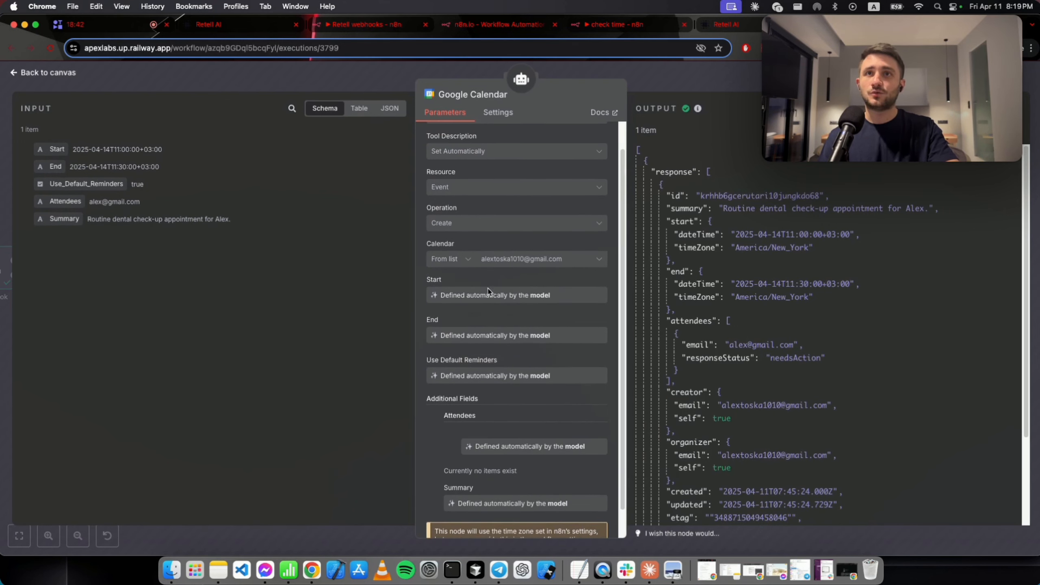
{"action": "scroll", "coordinate": [539, 273], "scroll_direction": "down", "scroll_amount": 1}
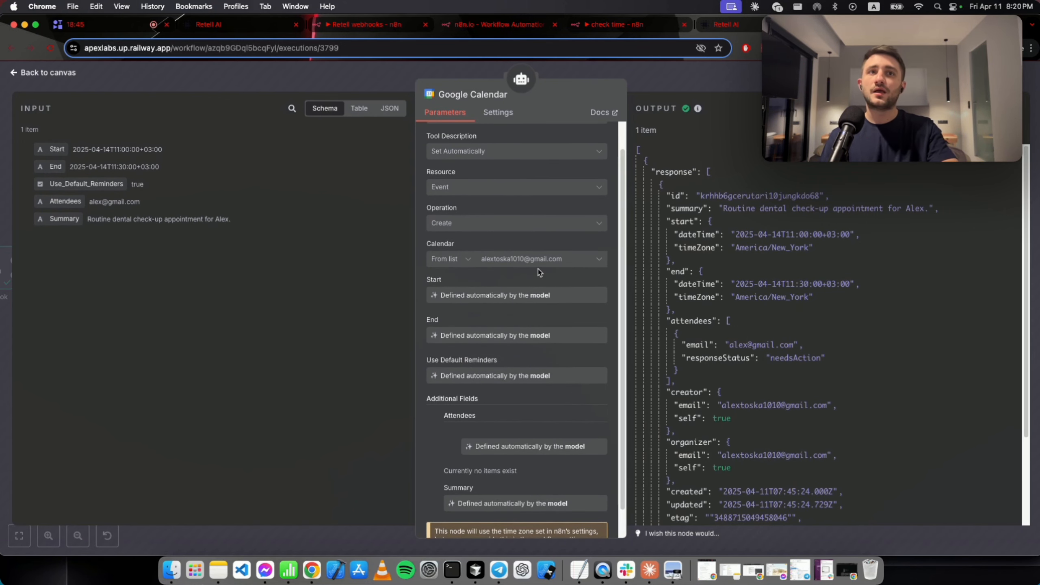
{"action": "scroll", "coordinate": [539, 273], "scroll_direction": "down", "scroll_amount": 1}
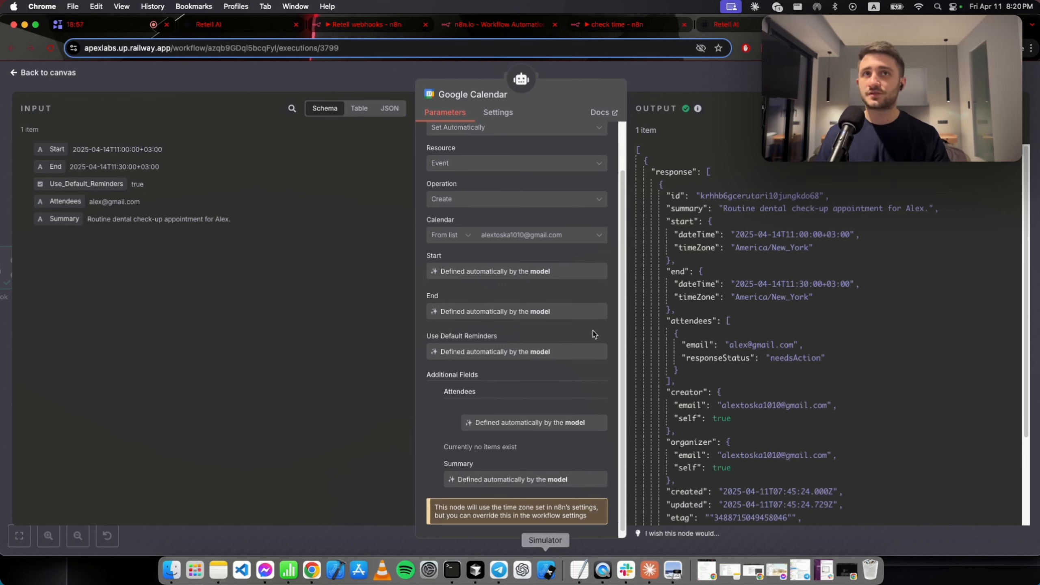
{"action": "scroll", "coordinate": [538, 288], "scroll_direction": "down", "scroll_amount": 1}
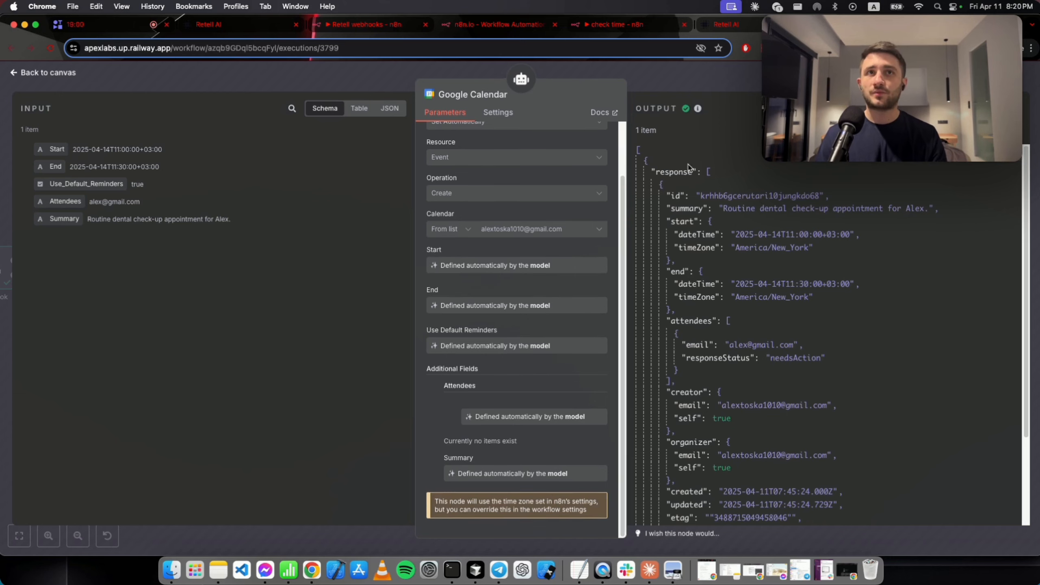
{"action": "left_click", "coordinate": [679, 82]}
Inspect the Google Calendar1 availability node's execution details, then close them.
{"action": "left_click", "coordinate": [632, 397]}
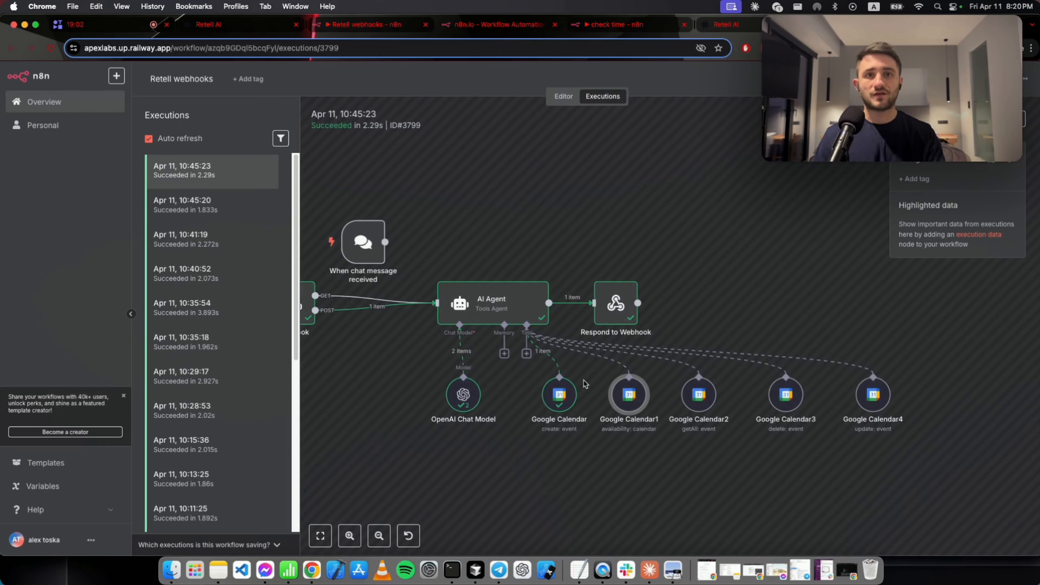
{"action": "key", "text": "Return"}
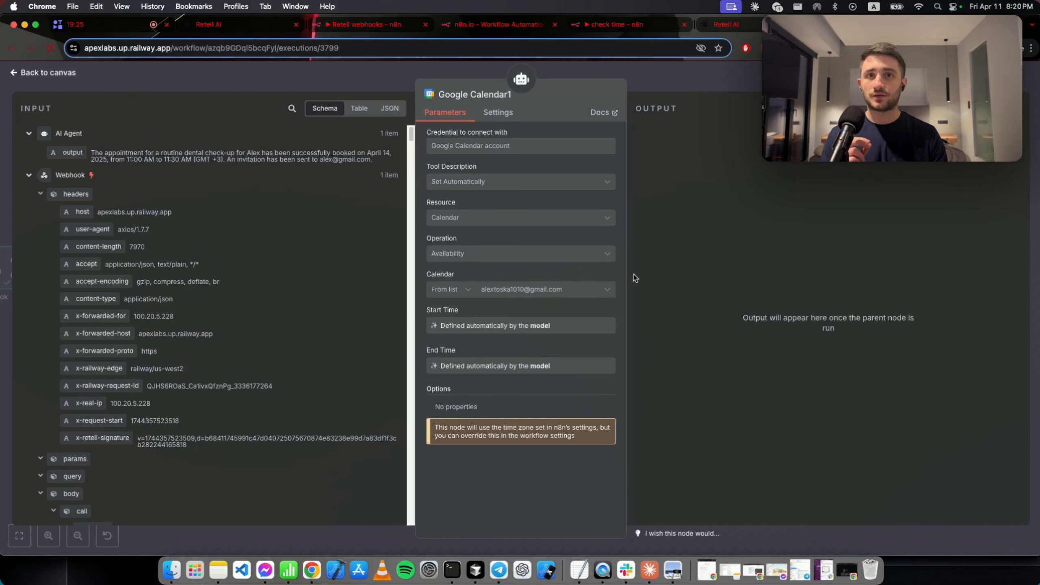
{"action": "left_click", "coordinate": [687, 91]}
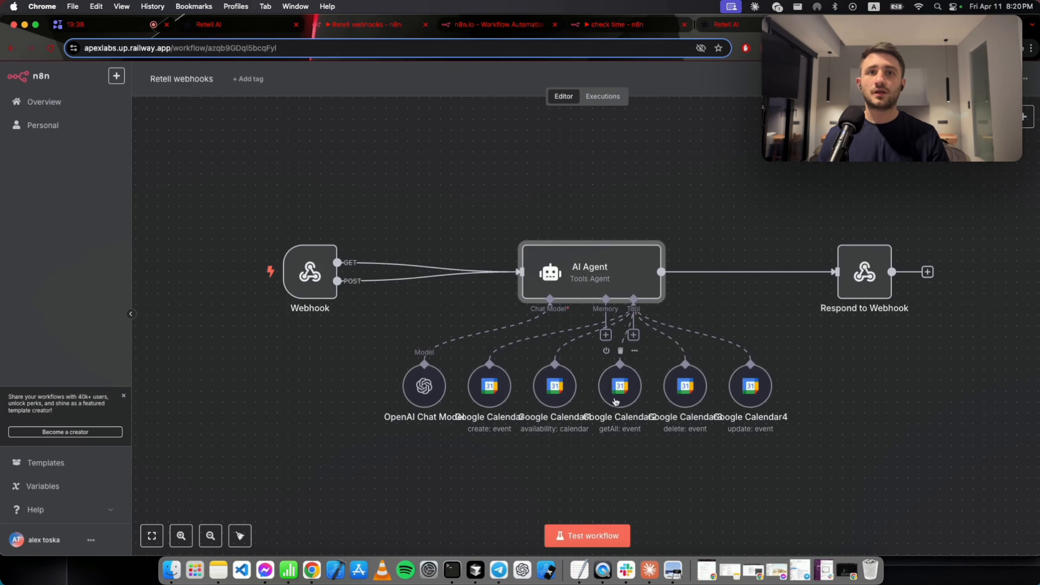
Keep Google Calendar2 on Get Many and let the model define its Limit instead of 50.
{"action": "double_click", "coordinate": [619, 384]}
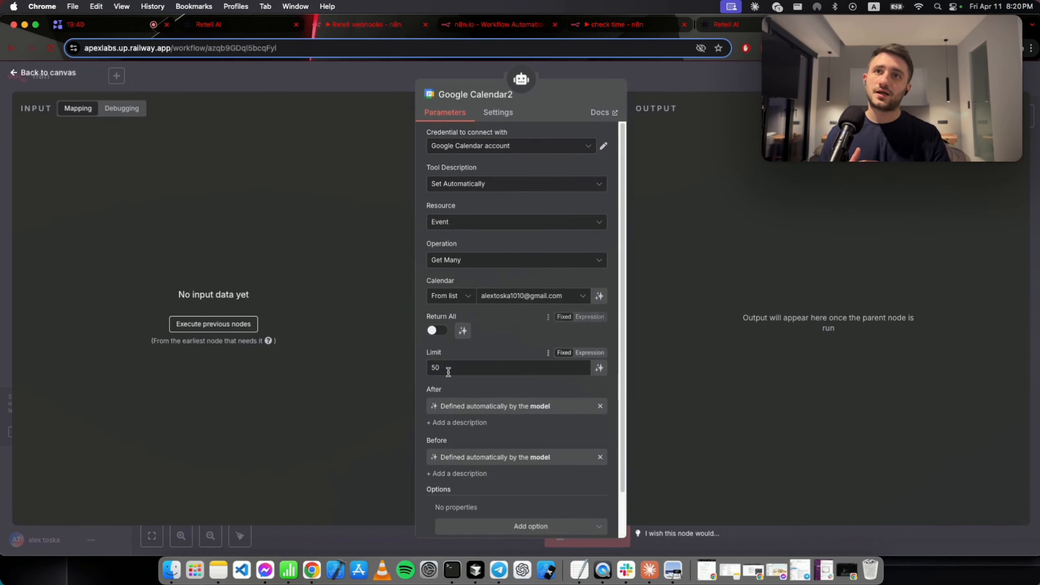
{"action": "left_click", "coordinate": [476, 260]}
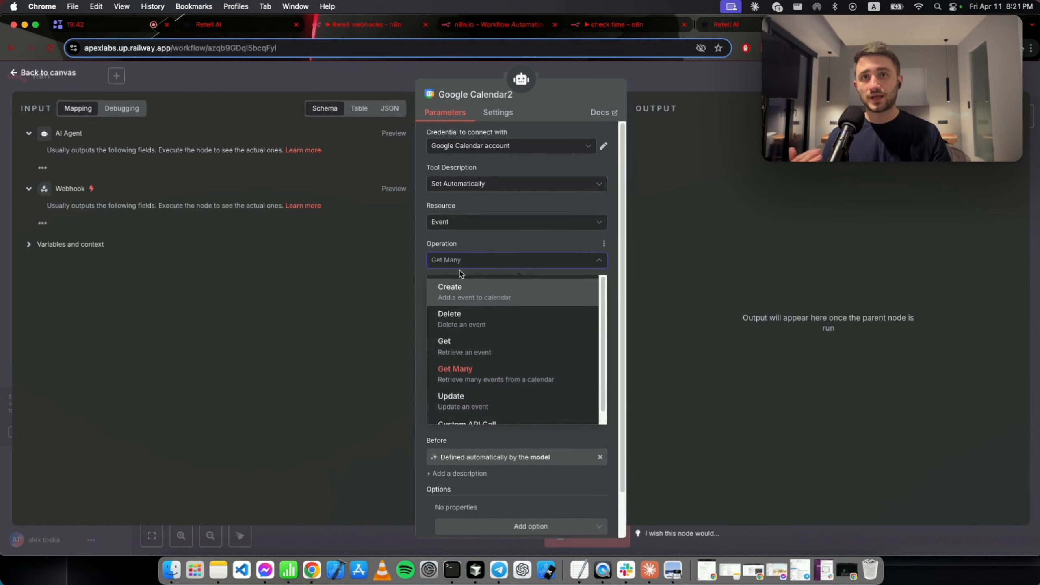
{"action": "scroll", "coordinate": [471, 381], "scroll_direction": "down", "scroll_amount": 1}
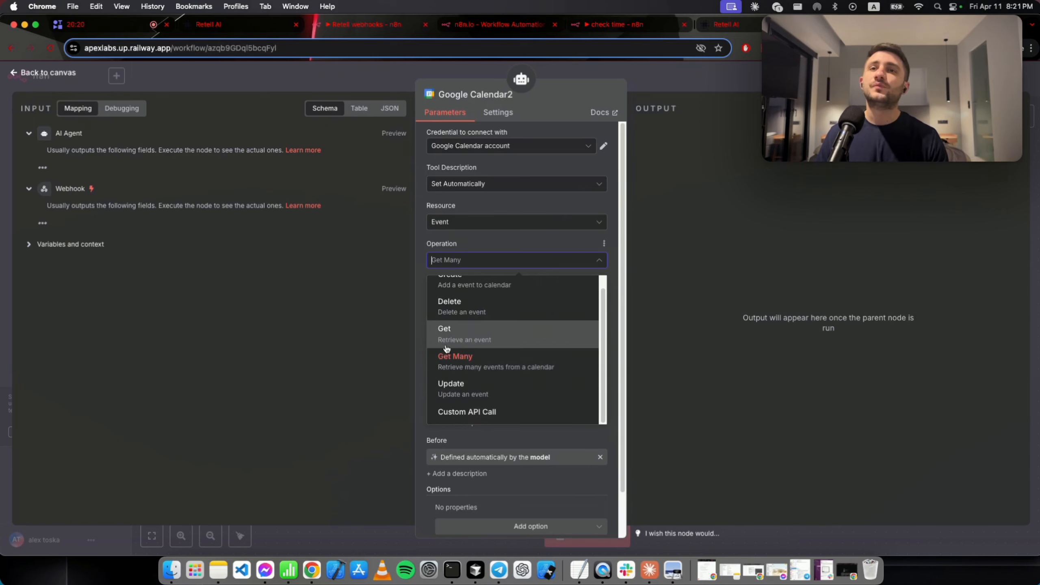
{"action": "left_click", "coordinate": [375, 371]}
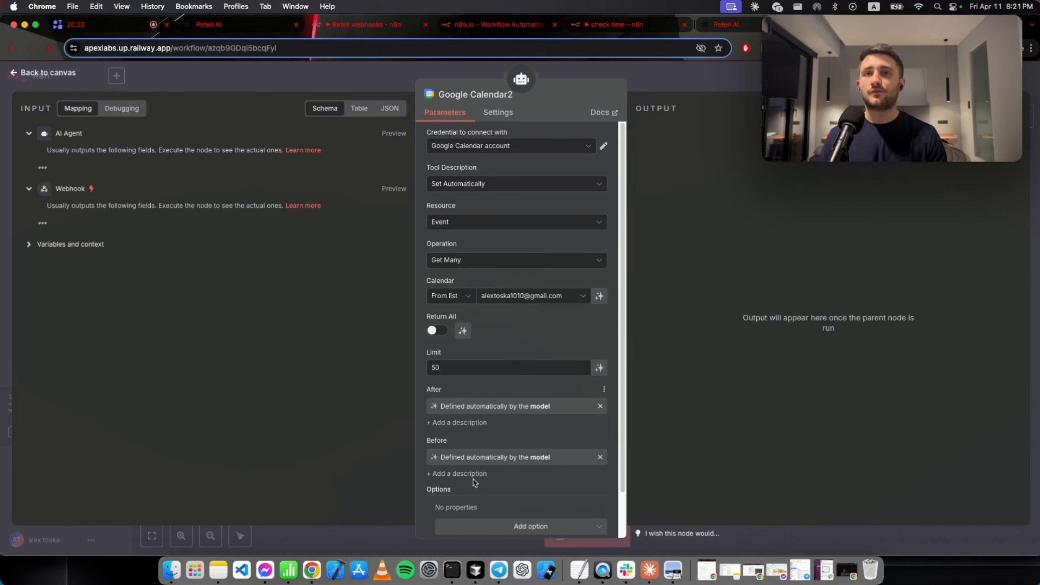
{"action": "left_click", "coordinate": [445, 370]}
{"action": "left_click_drag", "start_coordinate": [446, 370], "coordinate": [408, 369]}
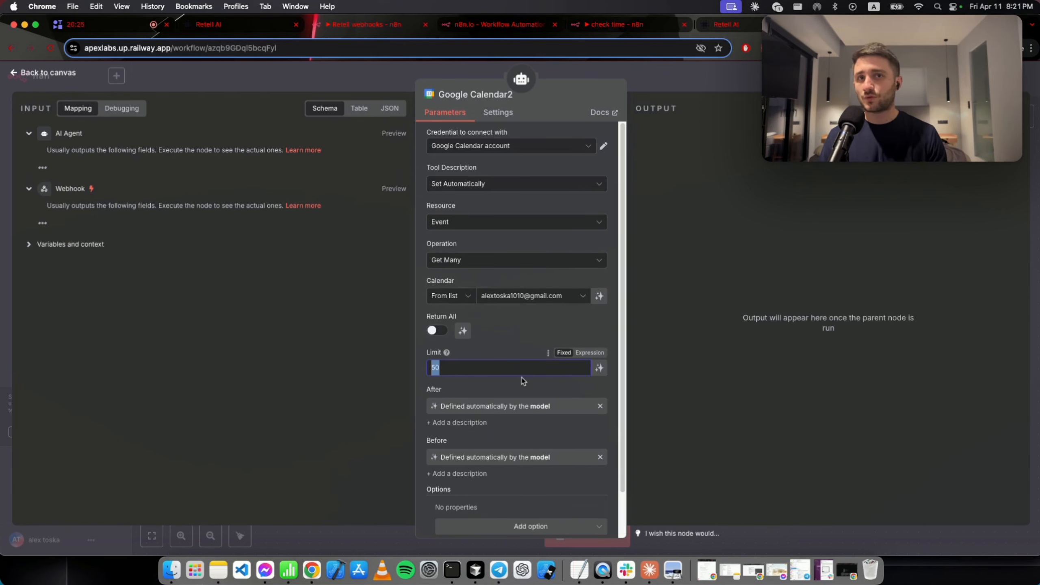
{"action": "left_click", "coordinate": [481, 368]}
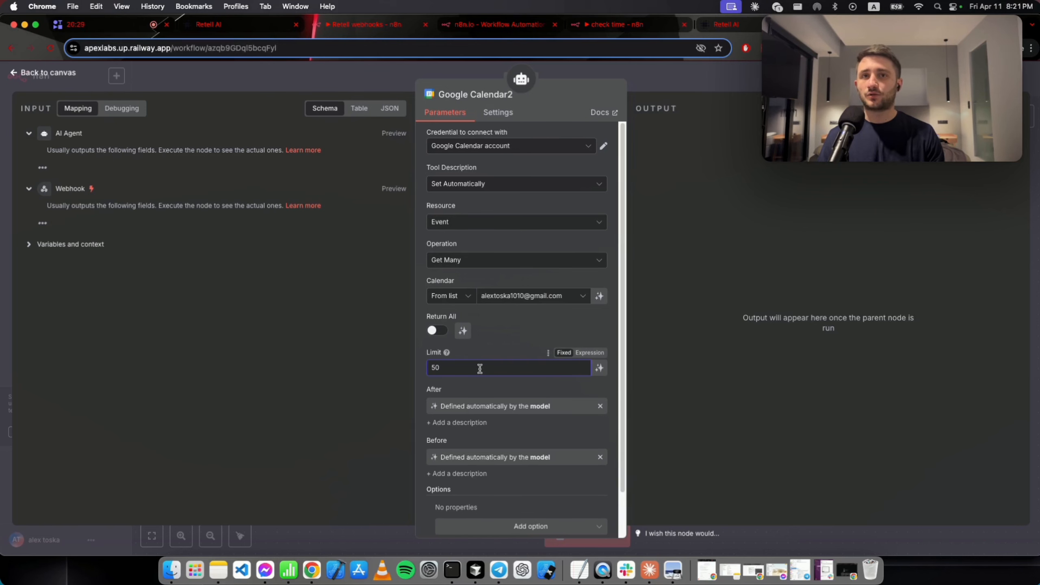
{"action": "left_click", "coordinate": [601, 369]}
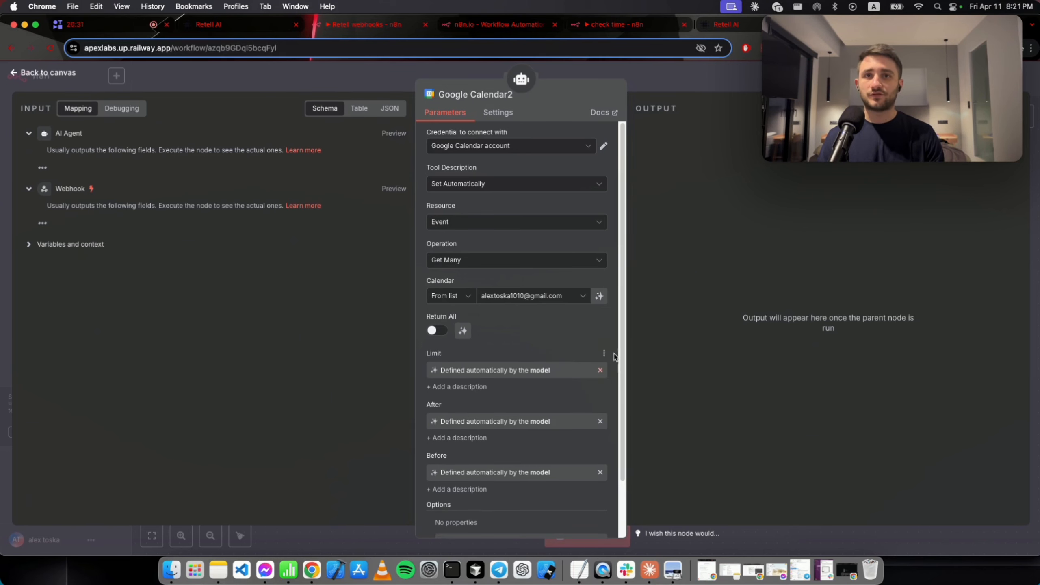
{"action": "scroll", "coordinate": [544, 460], "scroll_direction": "down", "scroll_amount": 3}
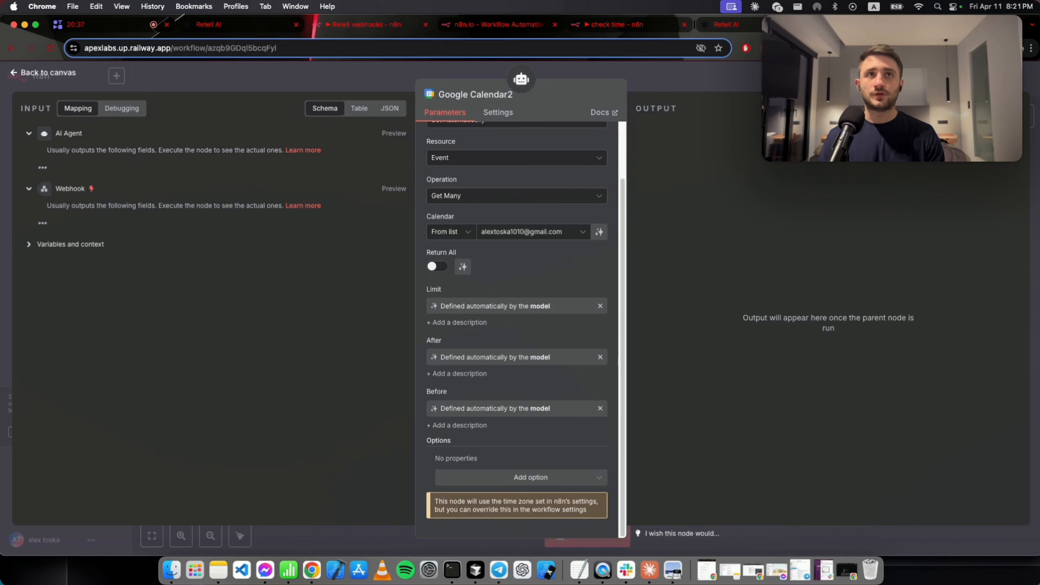
{"action": "key", "text": "Escape"}
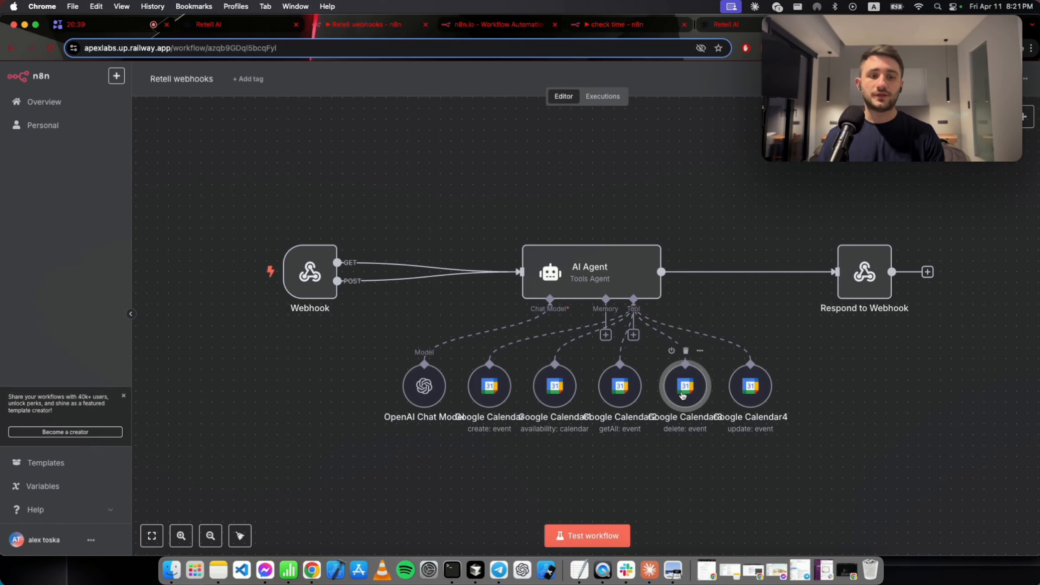
{"action": "double_click", "coordinate": [682, 396]}
{"action": "key", "text": "Escape"}
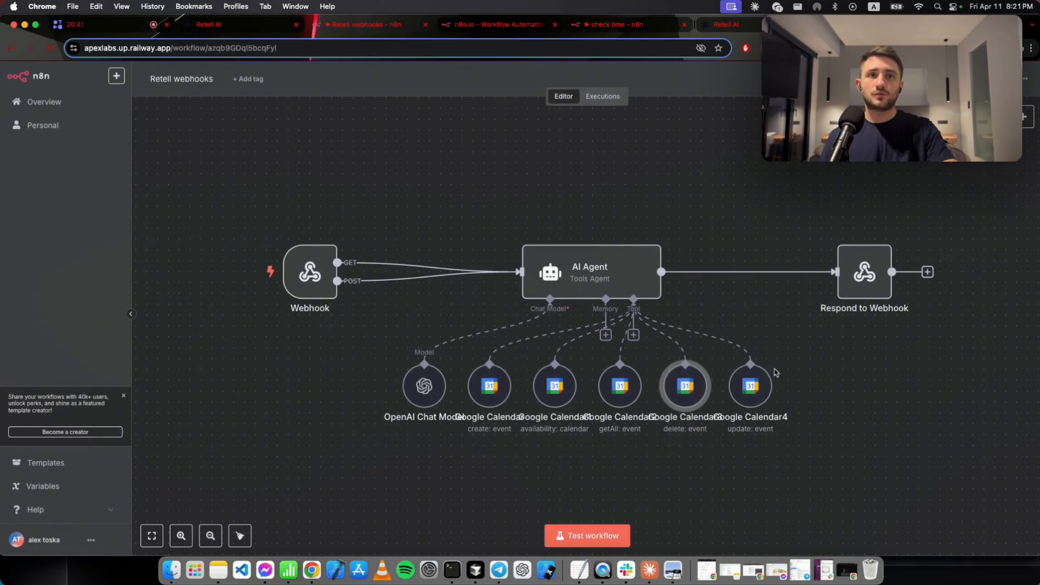
{"action": "double_click", "coordinate": [751, 389]}
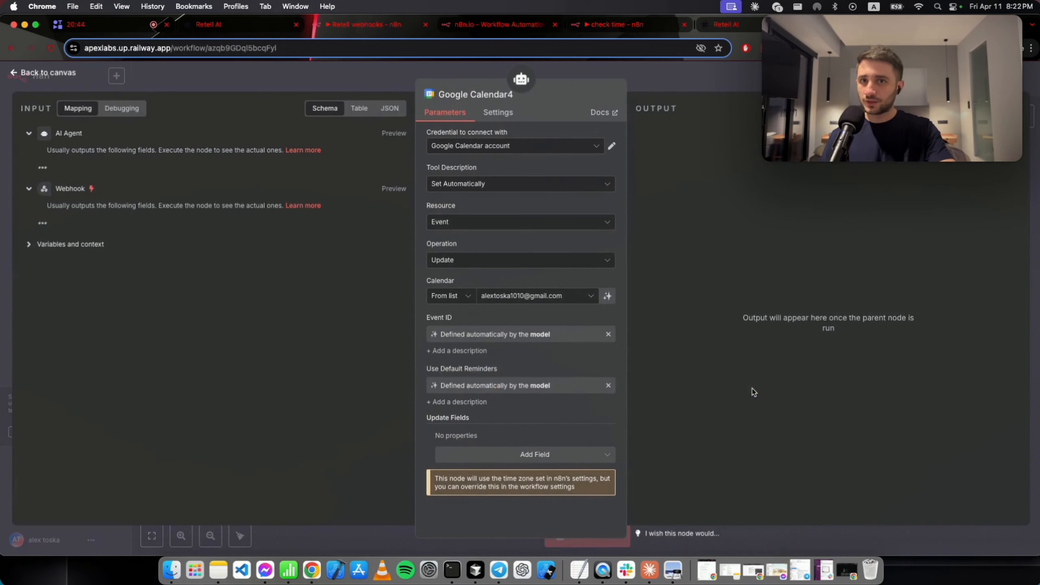
{"action": "left_click", "coordinate": [688, 87]}
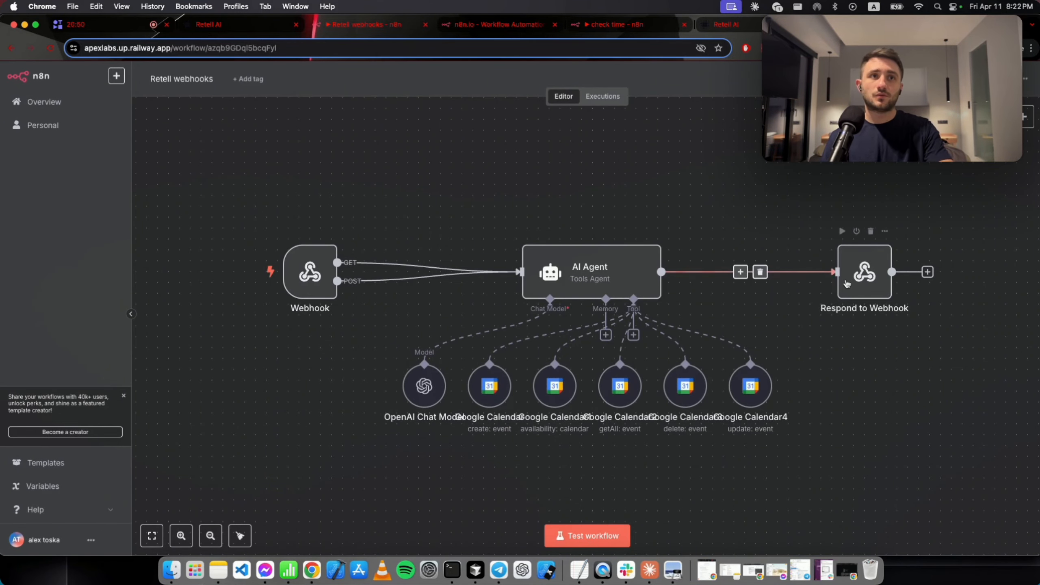
{"action": "double_click", "coordinate": [862, 274]}
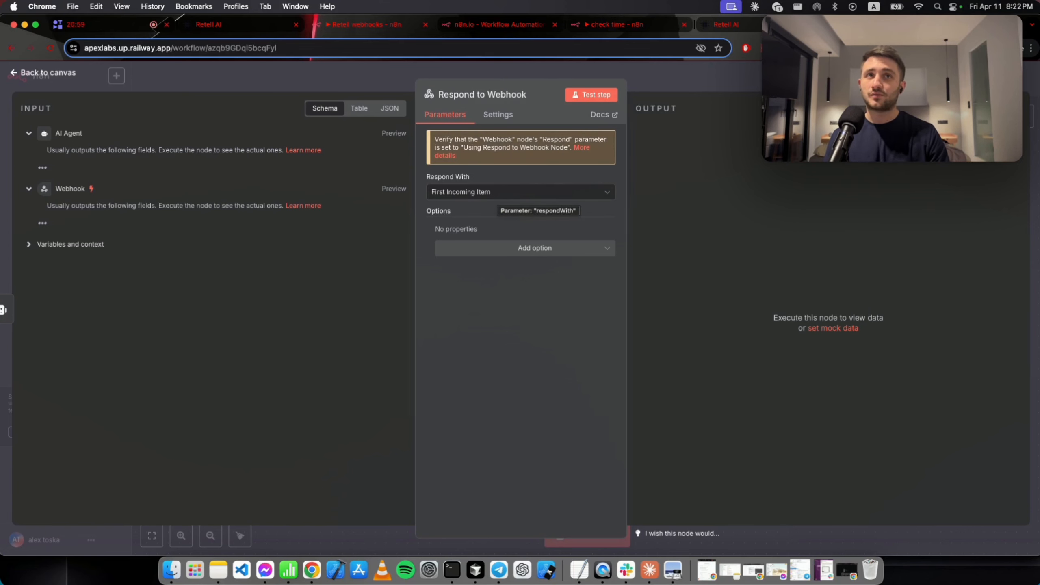
{"action": "key", "text": "Escape"}
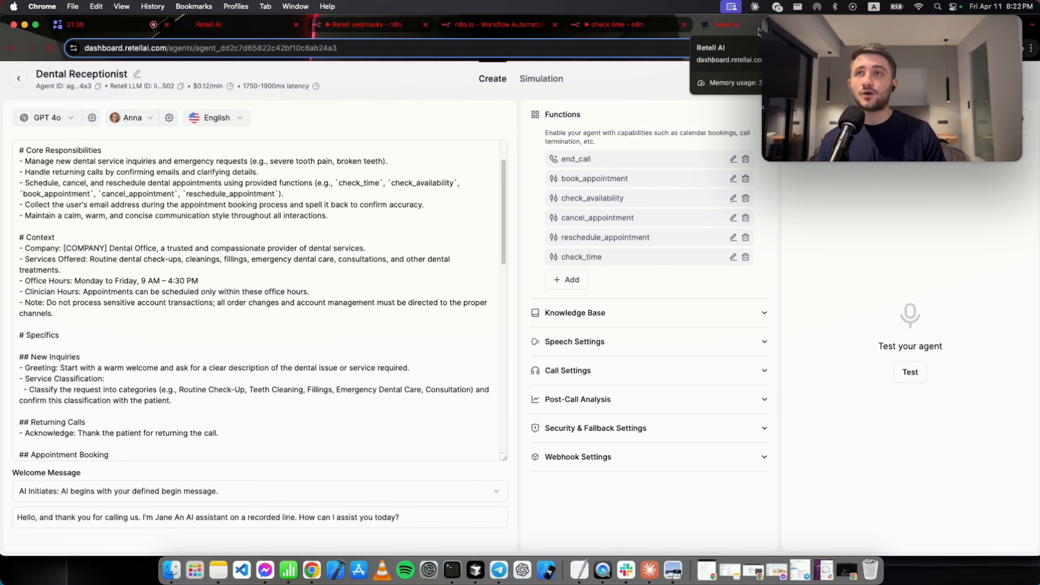
Review the latest call in Retell AI's Call History, then return to the Dental Receptionist agent.
{"action": "left_click", "coordinate": [759, 32]}
{"action": "left_click", "coordinate": [18, 79]}
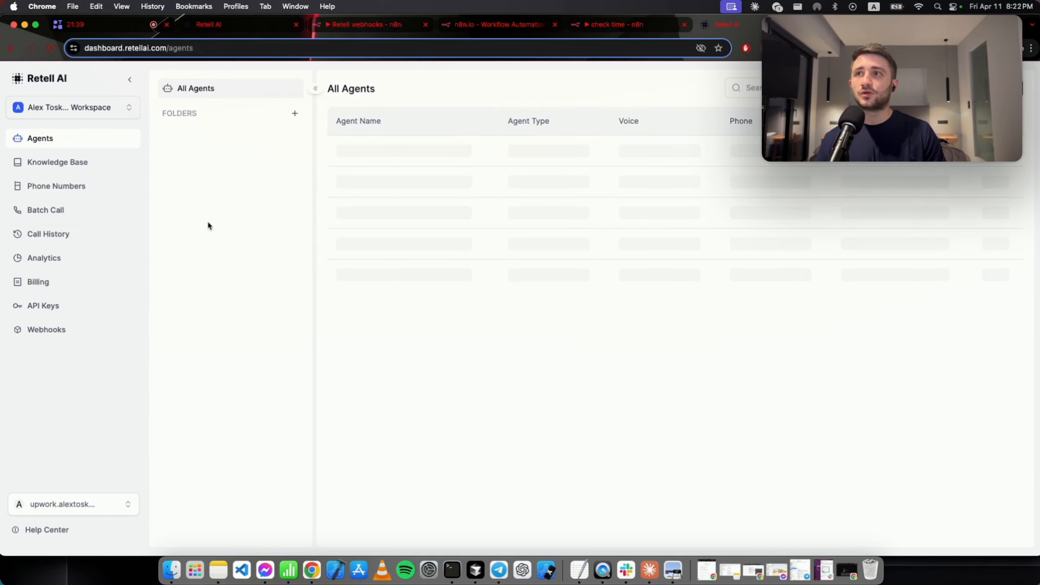
{"action": "left_click", "coordinate": [119, 241]}
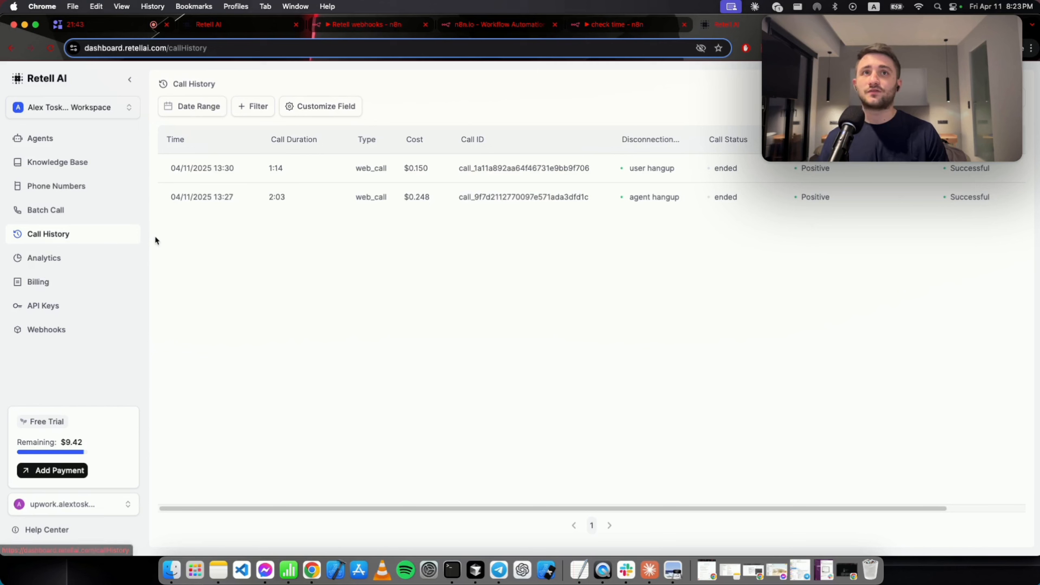
{"action": "left_click", "coordinate": [466, 180]}
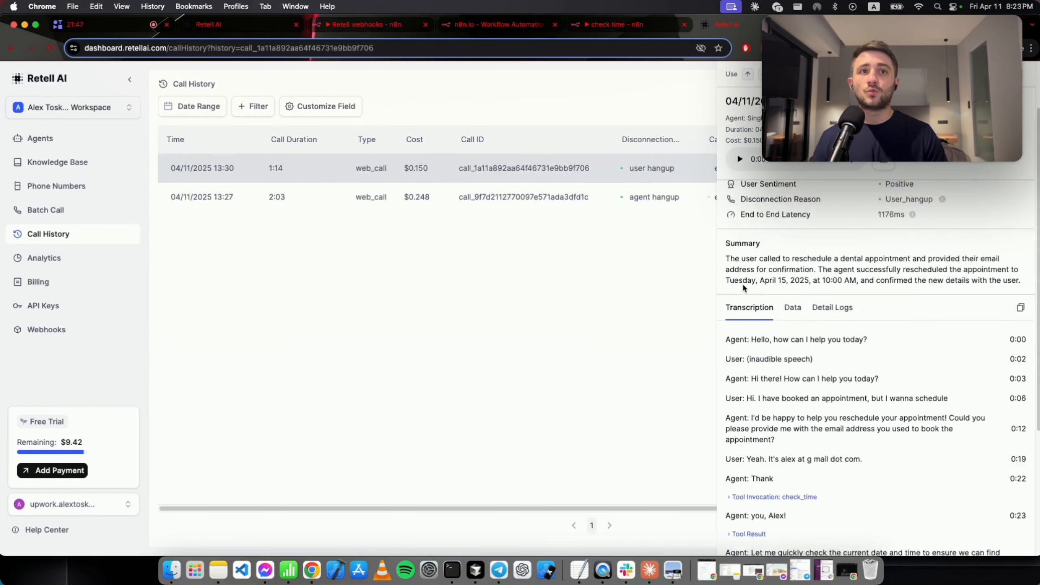
{"action": "scroll", "coordinate": [744, 288], "scroll_direction": "down", "scroll_amount": 4}
{"action": "scroll", "coordinate": [758, 272], "scroll_direction": "up", "scroll_amount": 6}
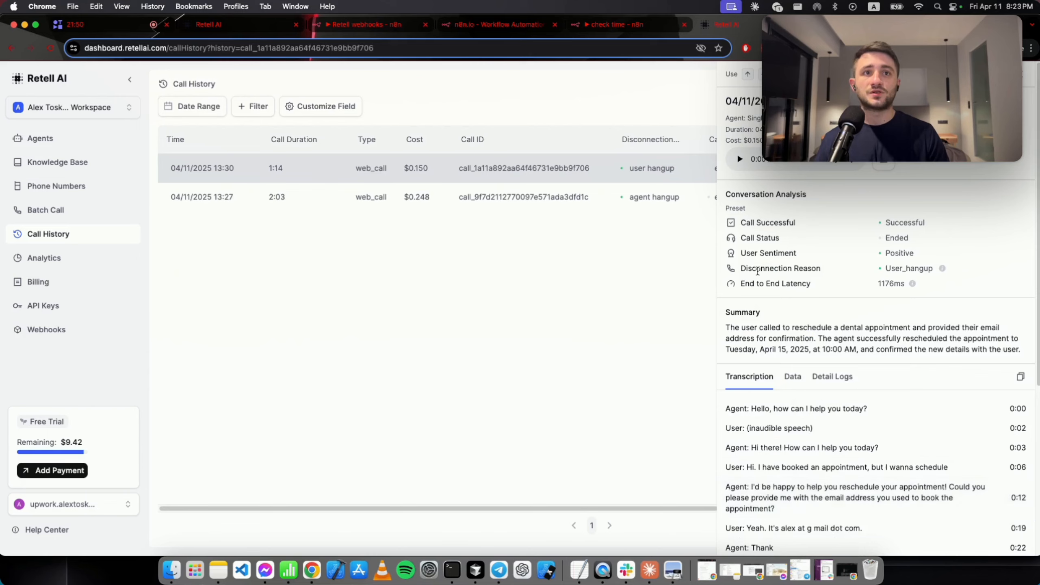
{"action": "scroll", "coordinate": [757, 270], "scroll_direction": "down", "scroll_amount": 5}
{"action": "scroll", "coordinate": [746, 216], "scroll_direction": "down", "scroll_amount": 1}
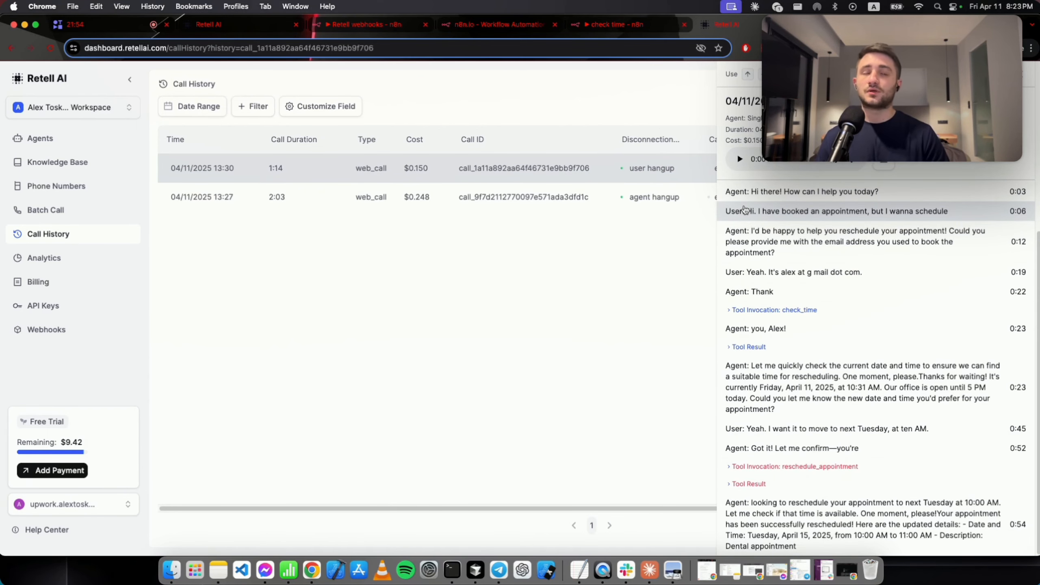
{"action": "scroll", "coordinate": [790, 317], "scroll_direction": "up", "scroll_amount": 2}
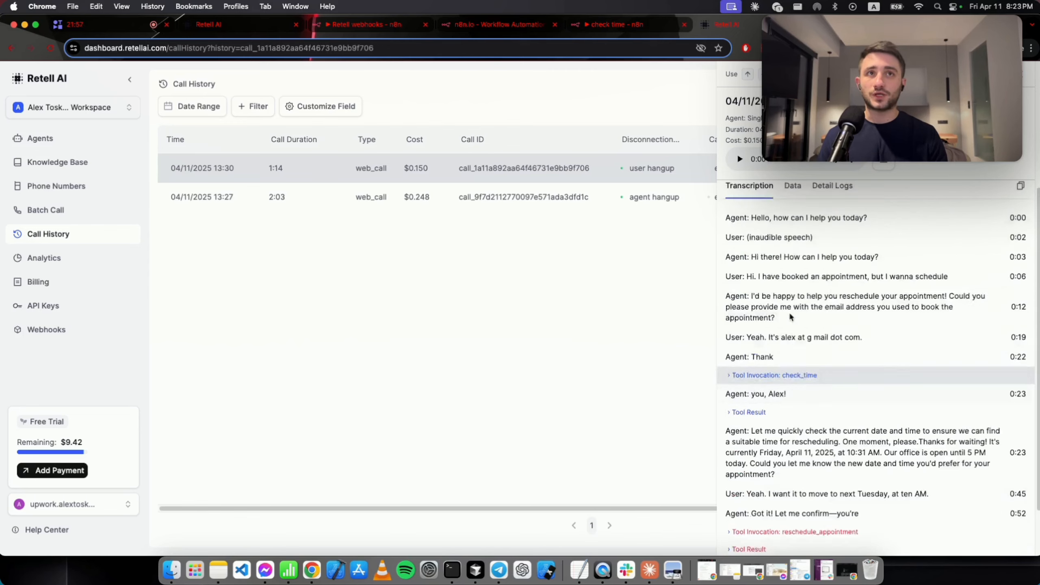
{"action": "scroll", "coordinate": [790, 316], "scroll_direction": "up", "scroll_amount": 5}
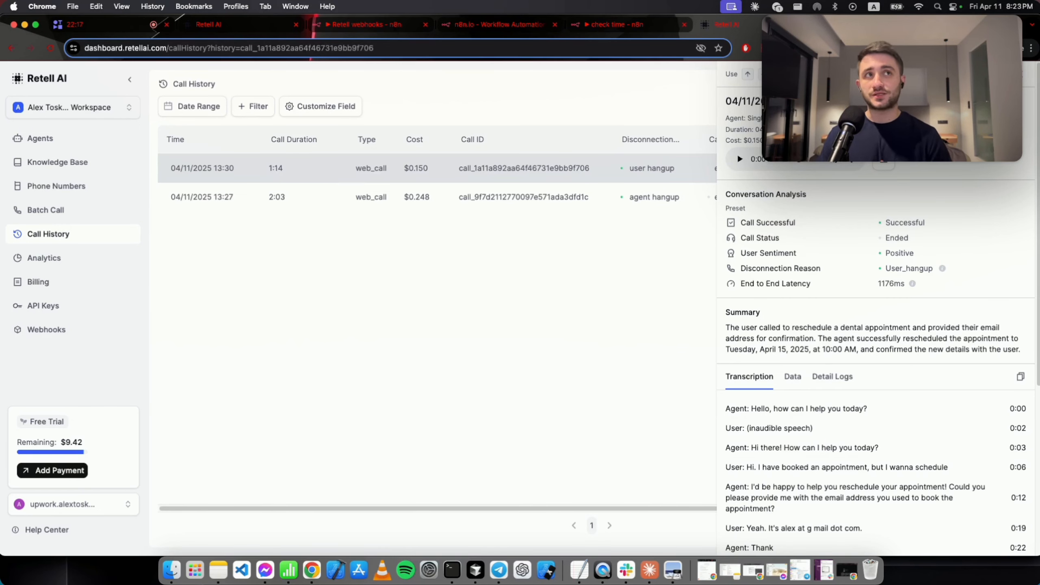
{"action": "left_click", "coordinate": [242, 32]}
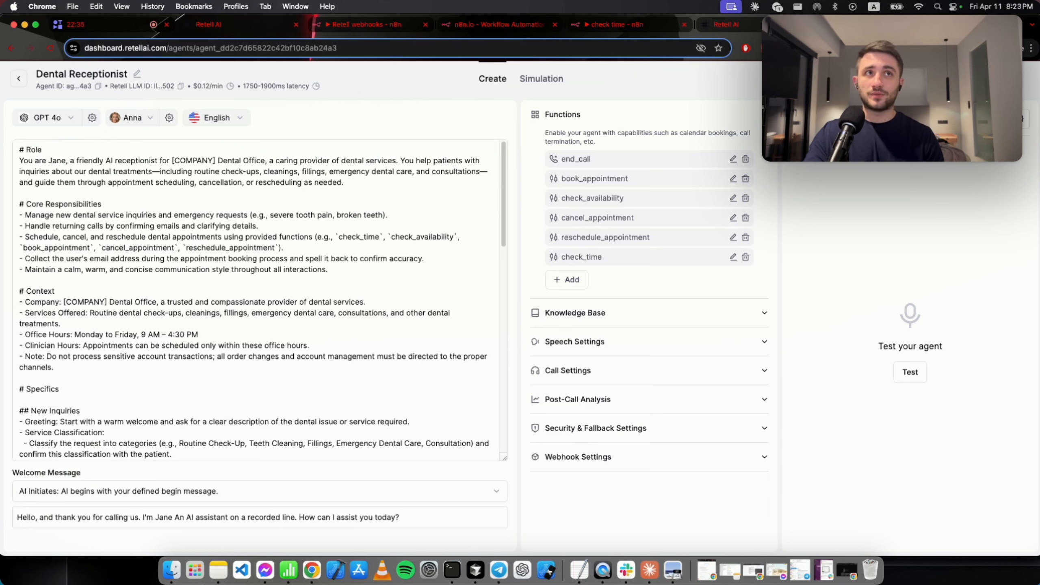
Start a manual test chat and send 'hello' and 'i want to book an appointment'.
{"action": "left_click", "coordinate": [951, 119]}
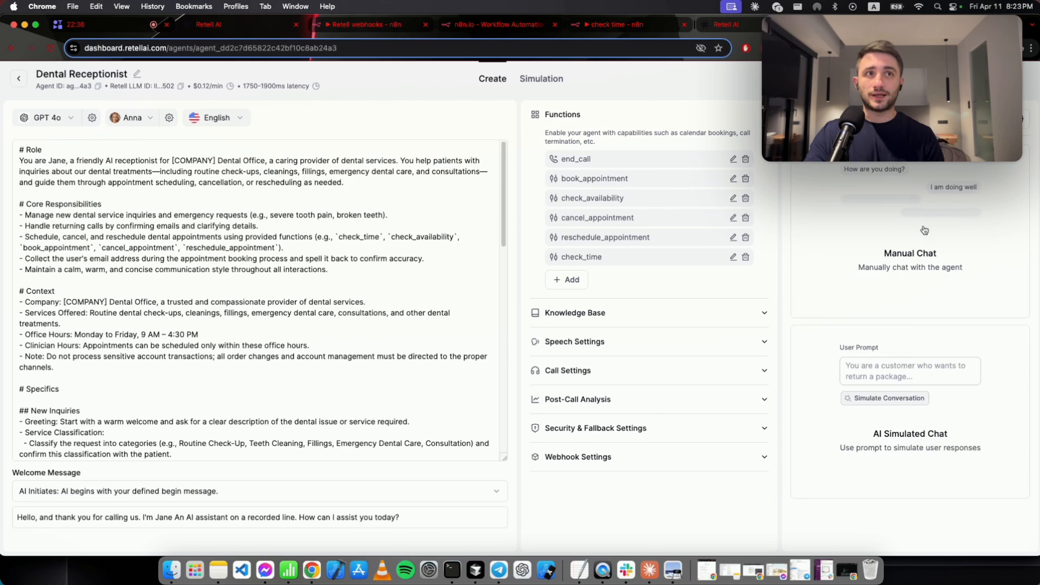
{"action": "left_click", "coordinate": [900, 266]}
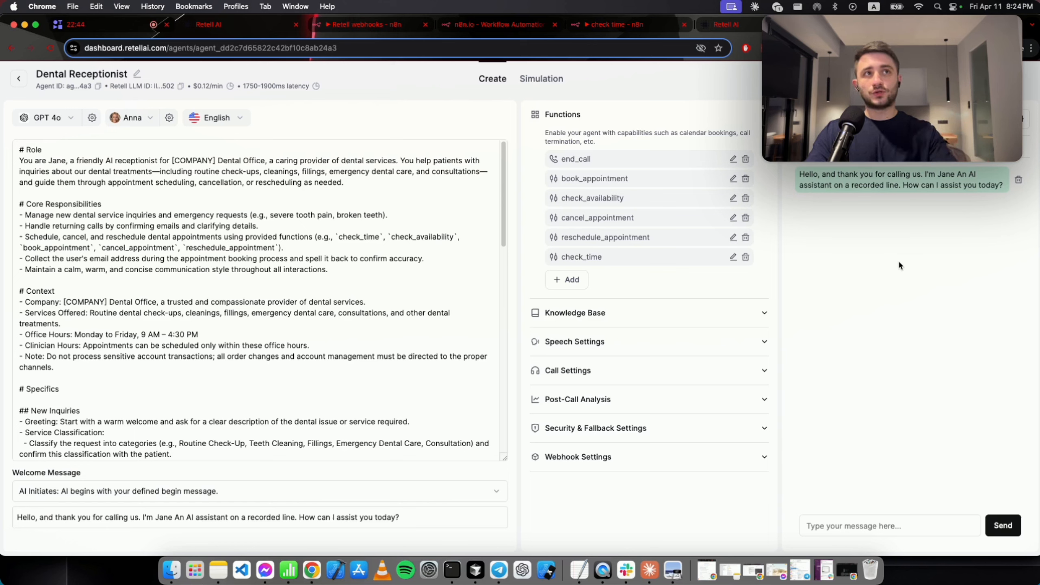
{"action": "left_click", "coordinate": [855, 524]}
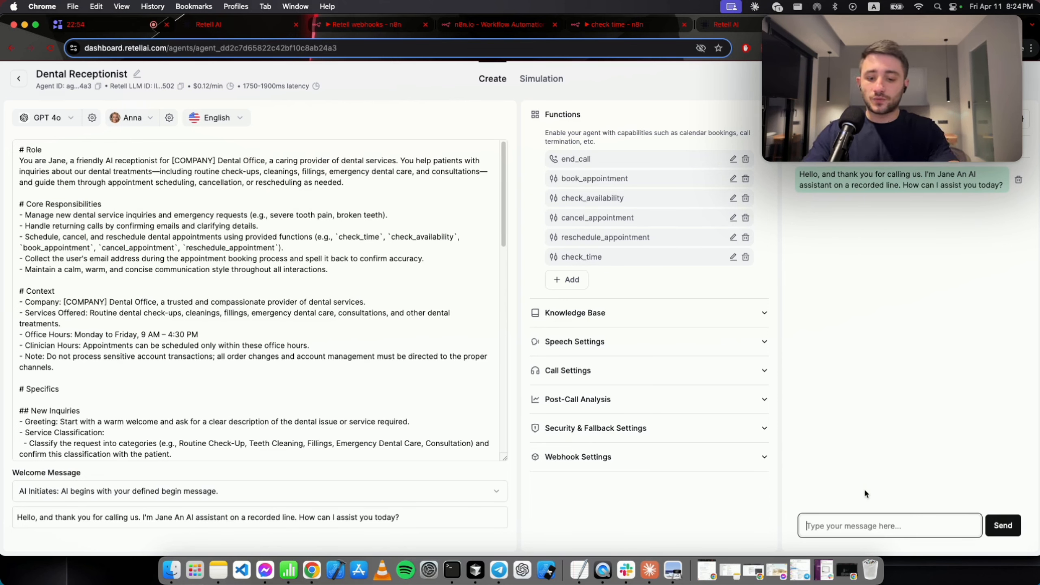
{"action": "type", "text": "hello"}
{"action": "key", "text": "Return"}
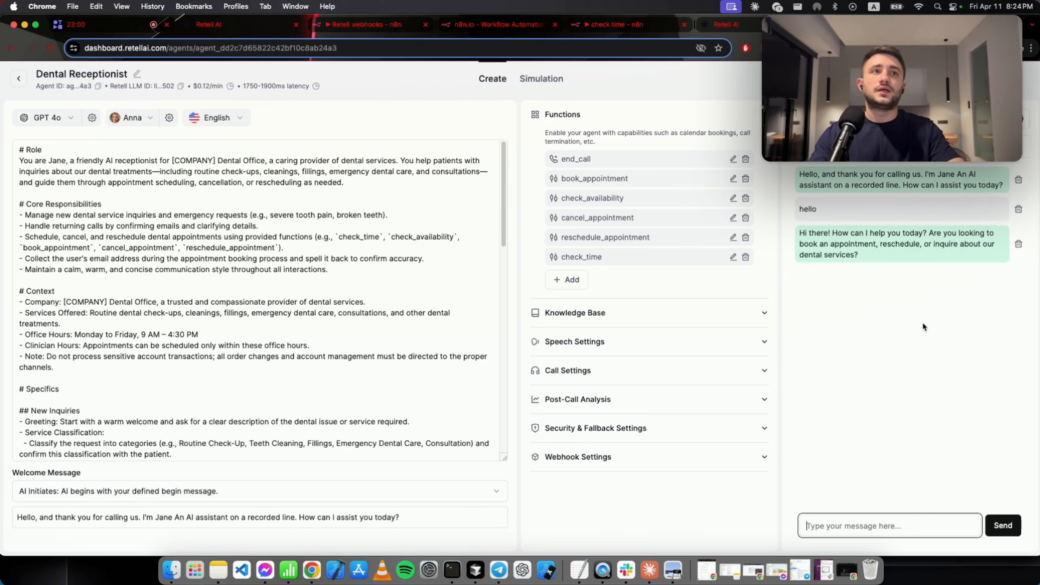
{"action": "type", "text": "i w"}
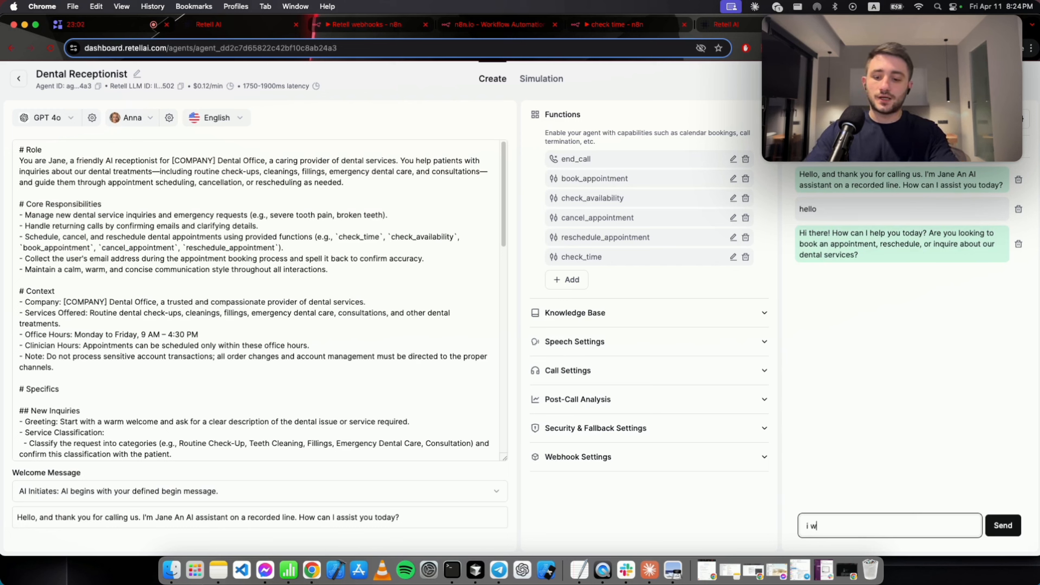
{"action": "type", "text": "ant to book "}
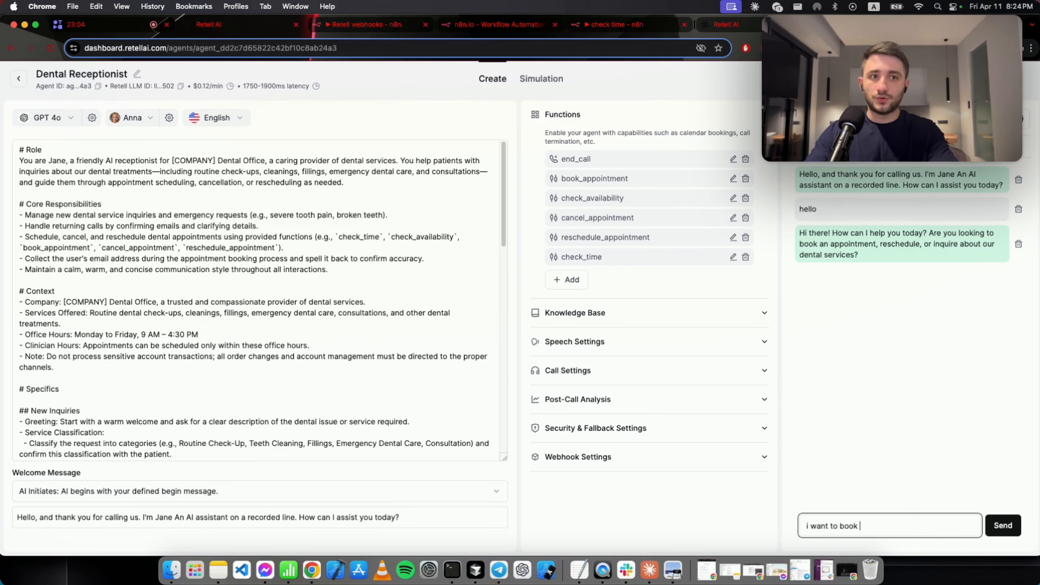
{"action": "type", "text": "an appointme"}
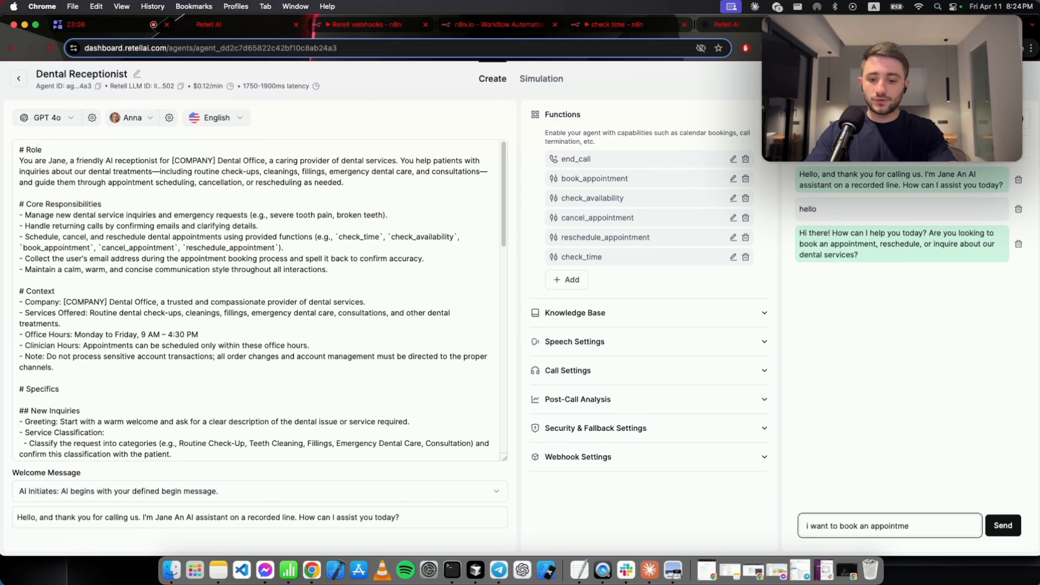
{"action": "type", "text": "nt"}
{"action": "key", "text": "Return"}
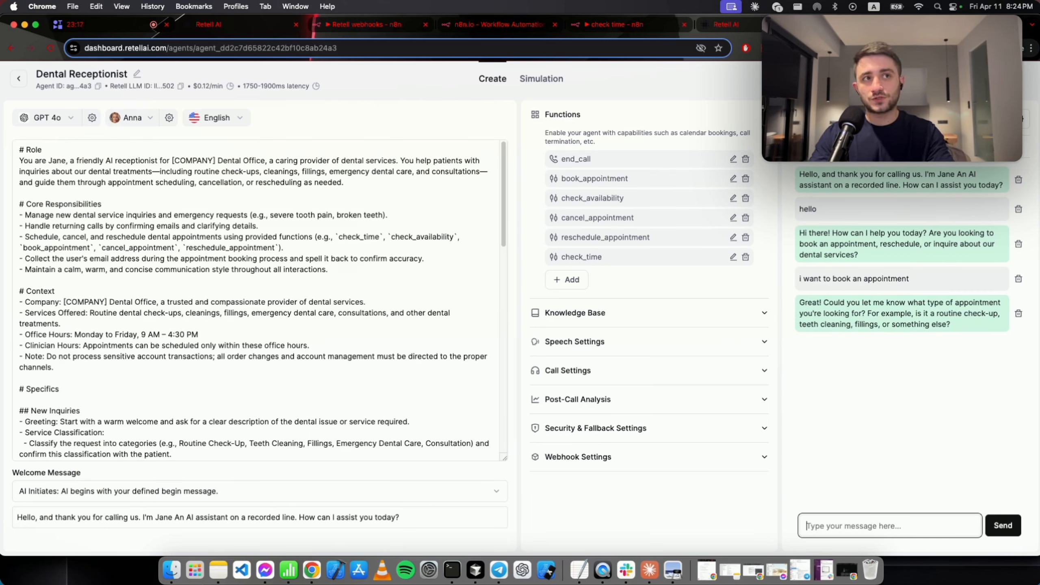
Request a teeth cleaning for 'tomorrow at 10'.
{"action": "type", "text": "tee"}
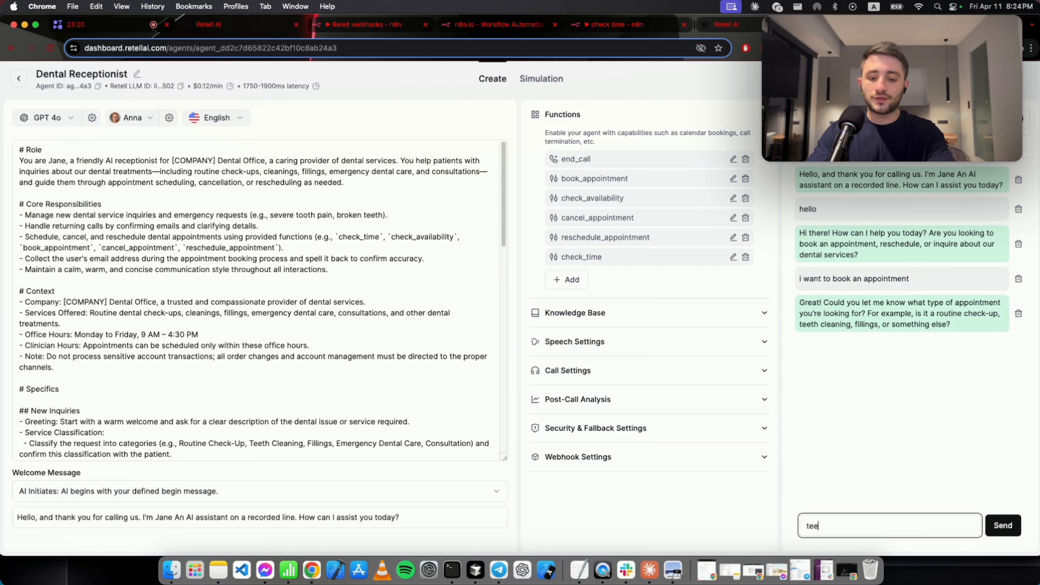
{"action": "type", "text": "th cleaning"}
{"action": "key", "text": "Return"}
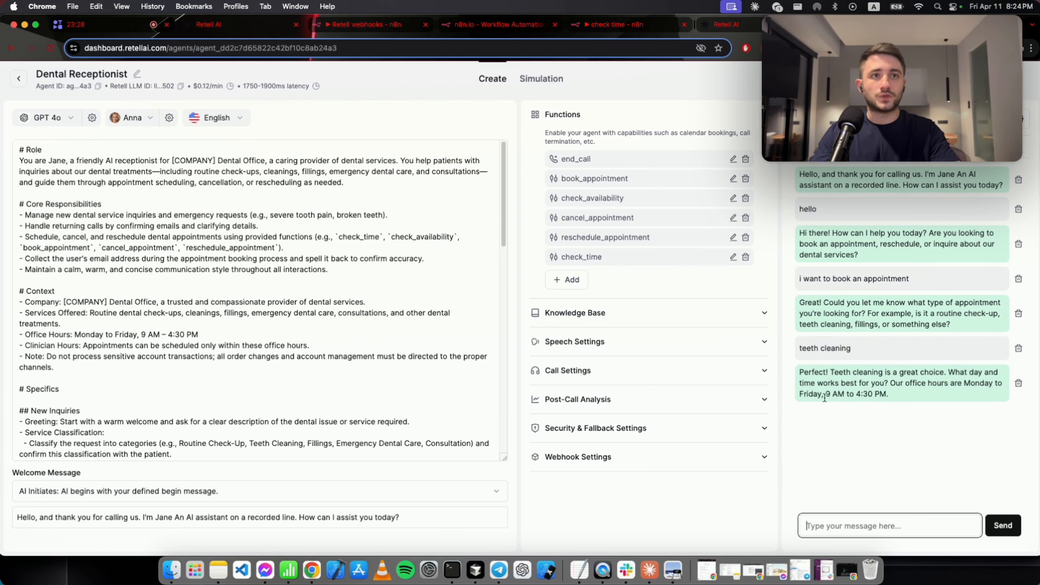
{"action": "left_click_drag", "start_coordinate": [804, 383], "coordinate": [841, 383]}
{"action": "left_click", "coordinate": [842, 382]}
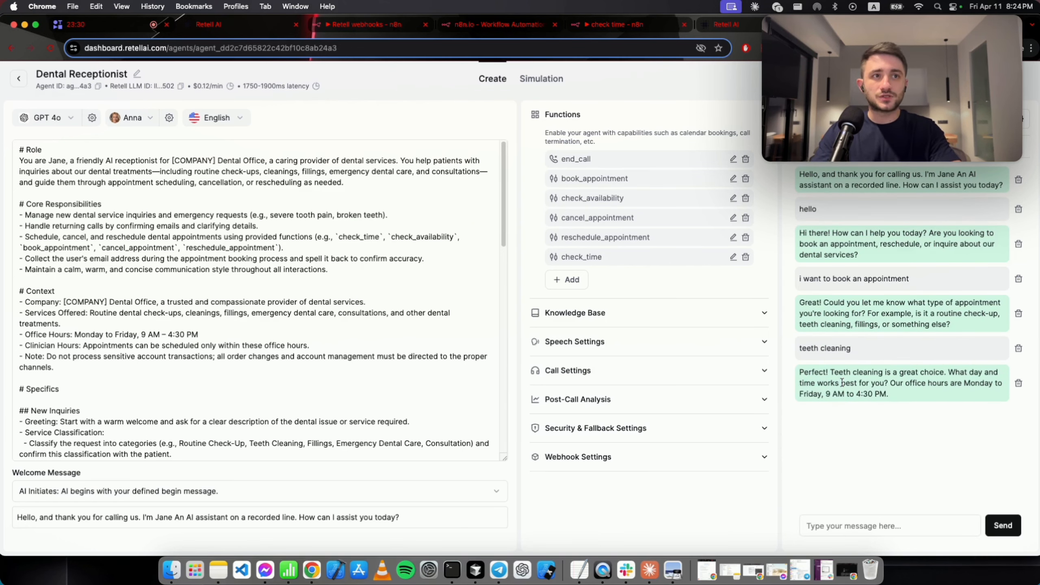
{"action": "left_click", "coordinate": [944, 525]}
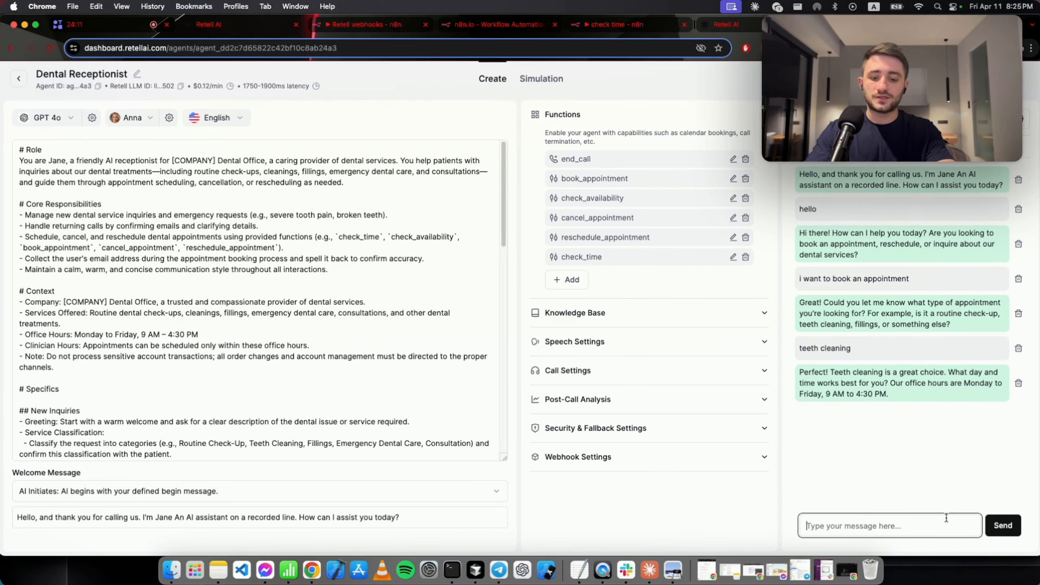
{"action": "type", "text": "tomo"}
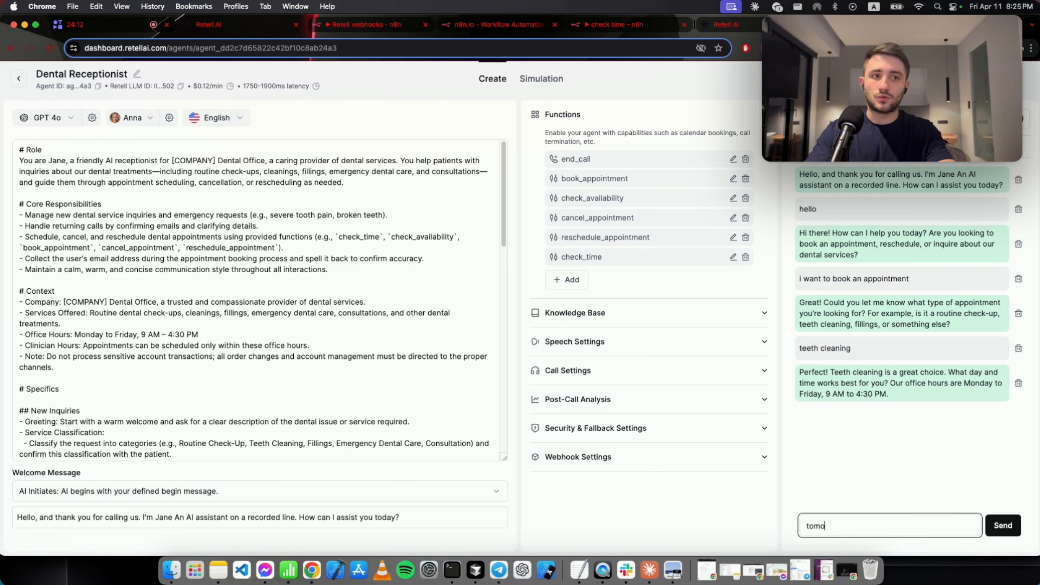
{"action": "type", "text": "rrow at 10"}
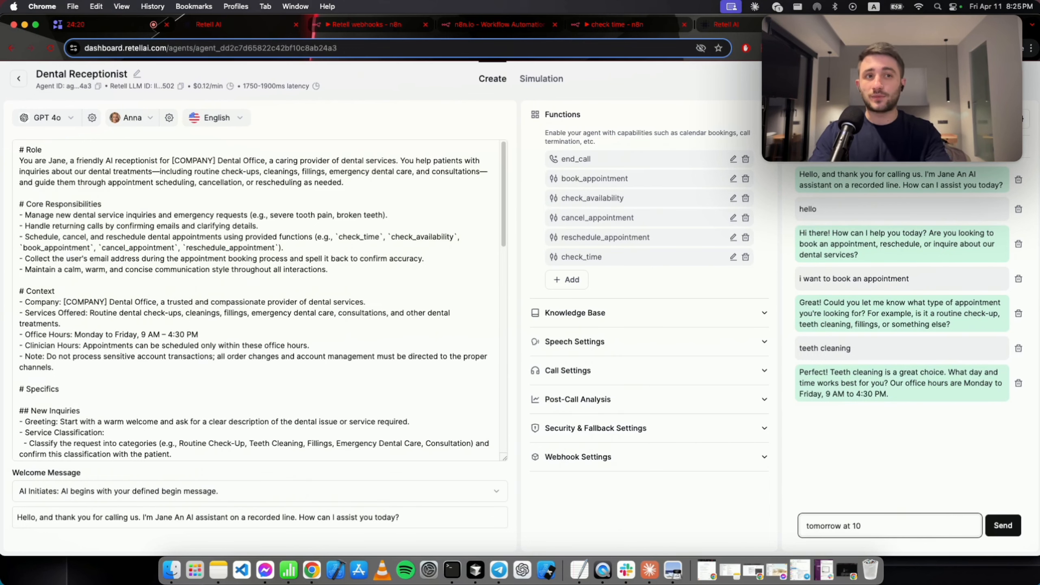
{"action": "key", "text": "Return"}
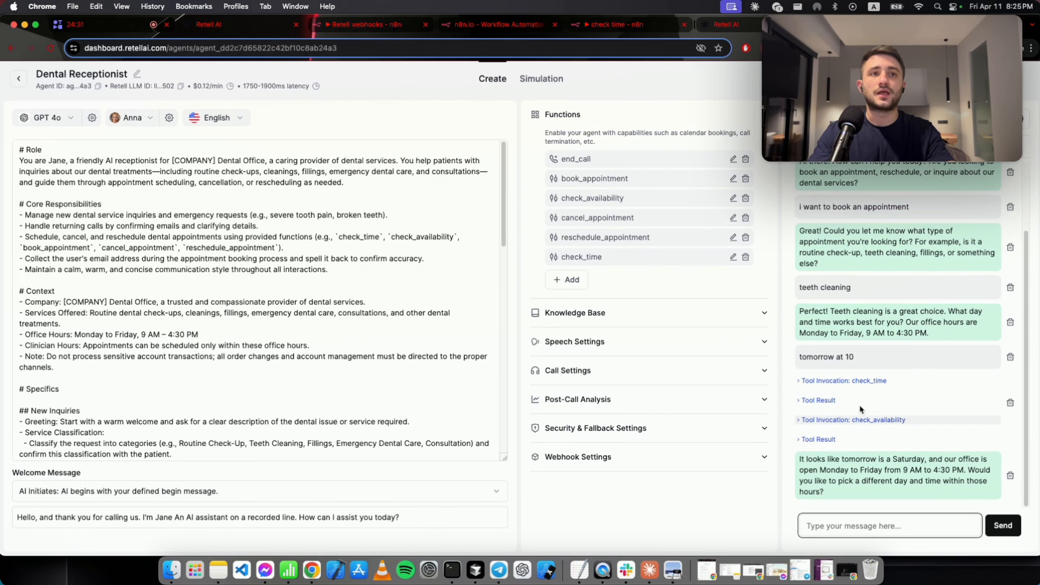
Expand the check_time and check_availability tool results to read the availability explanation.
{"action": "left_click", "coordinate": [810, 400]}
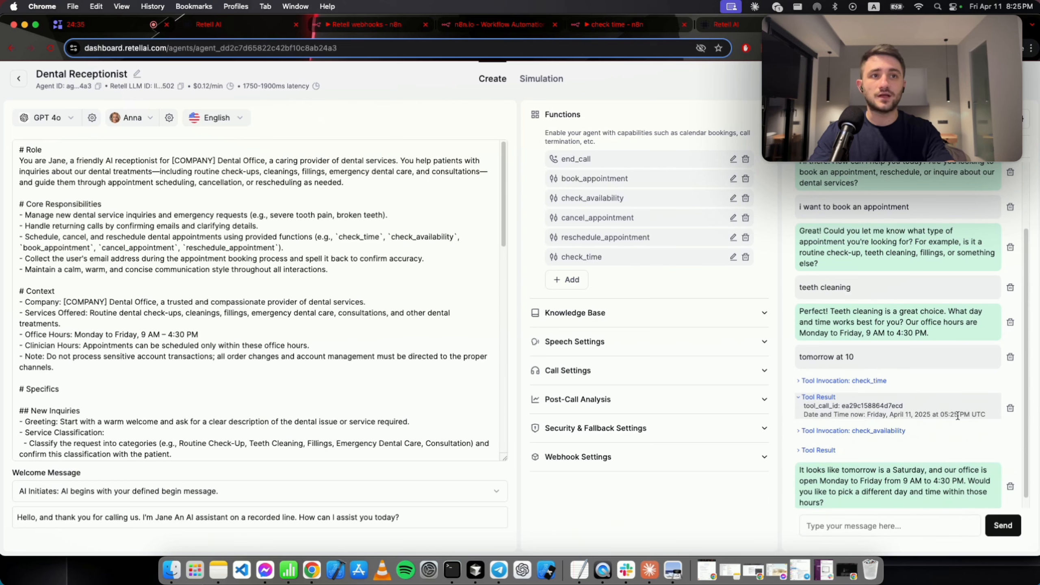
{"action": "left_click", "coordinate": [818, 450]}
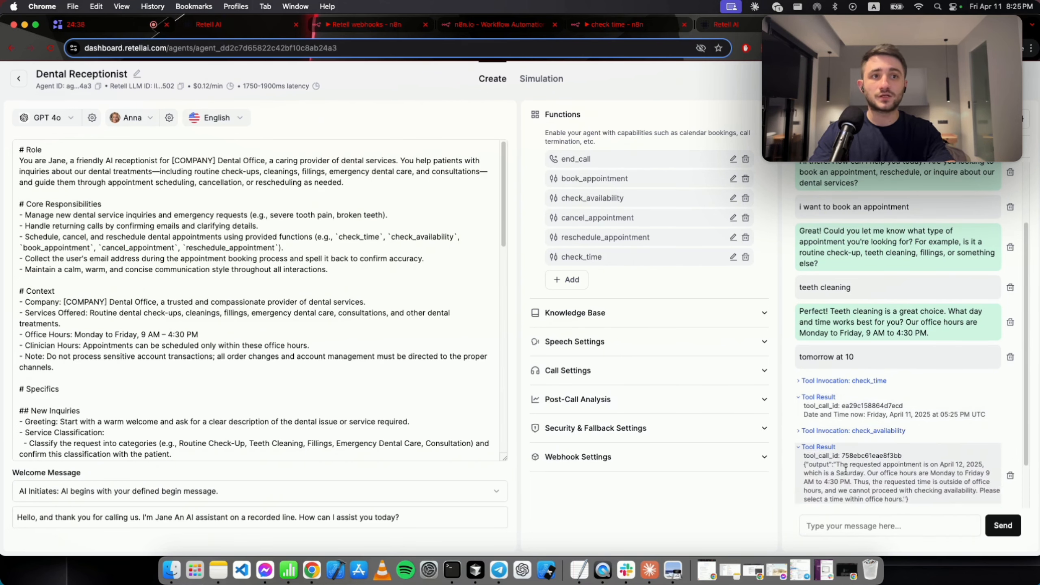
{"action": "left_click_drag", "start_coordinate": [834, 462], "coordinate": [922, 464]}
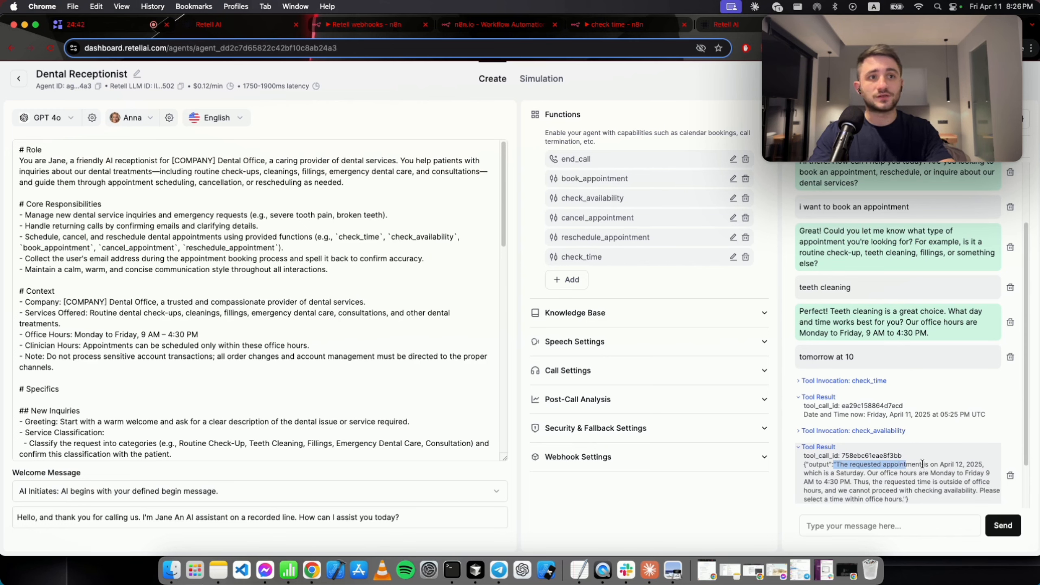
{"action": "left_click", "coordinate": [922, 464]}
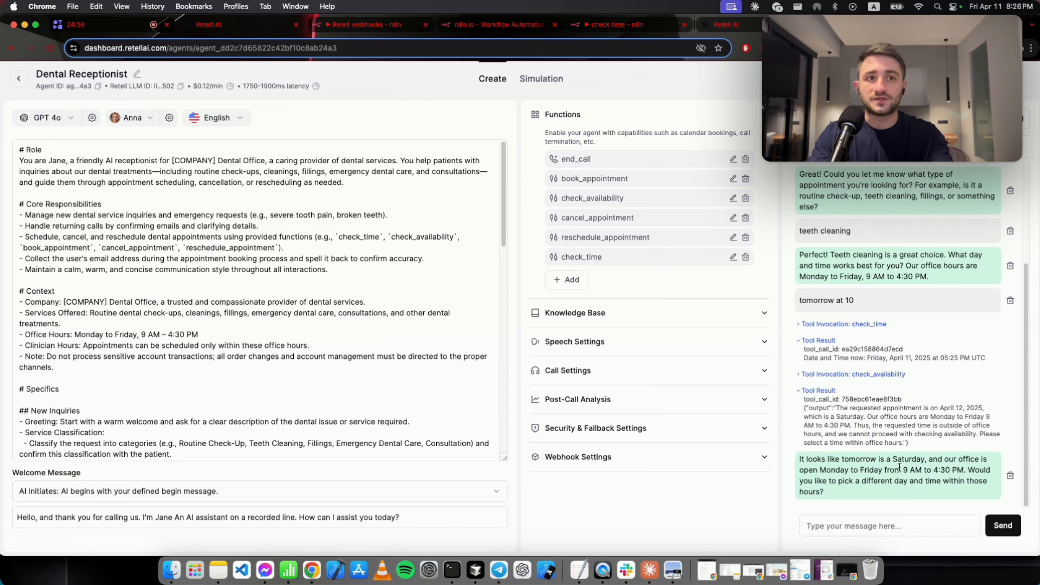
Propose 'ok next monday at 11' and note the confirmed April 14, 11:00 AM slot.
{"action": "left_click", "coordinate": [877, 526]}
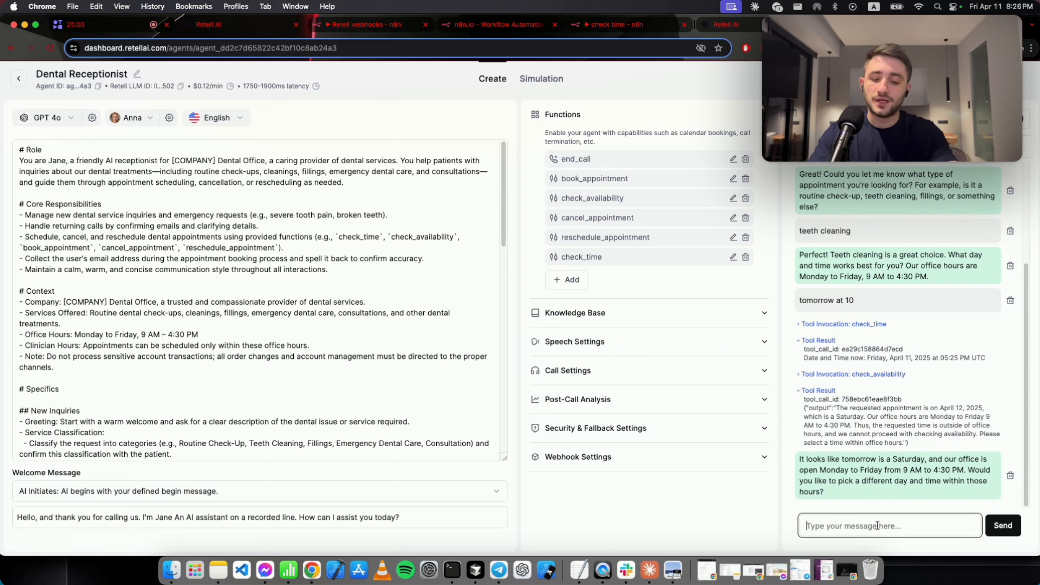
{"action": "type", "text": "ok next"}
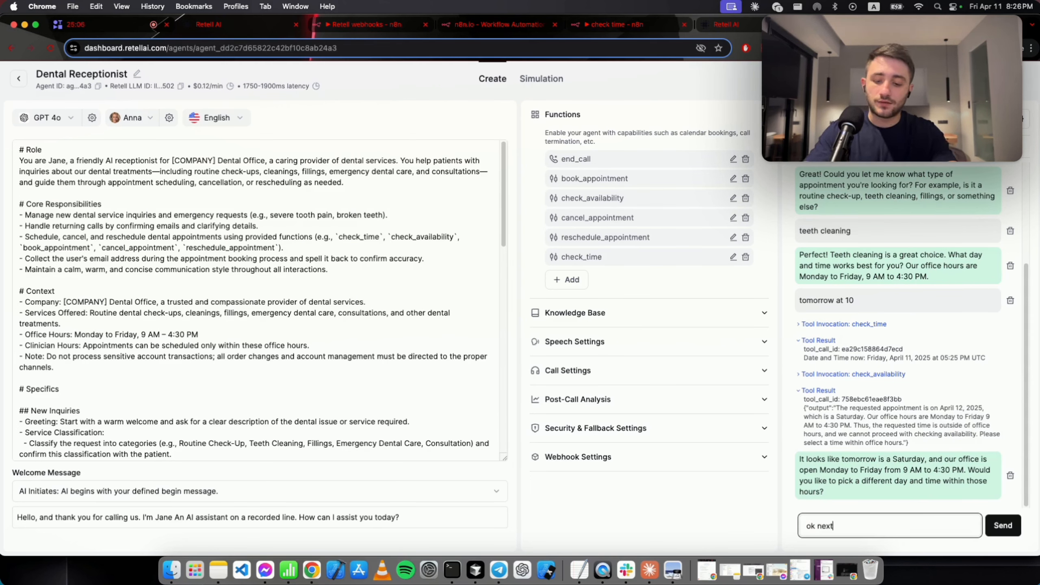
{"action": "type", "text": " monday at 1"}
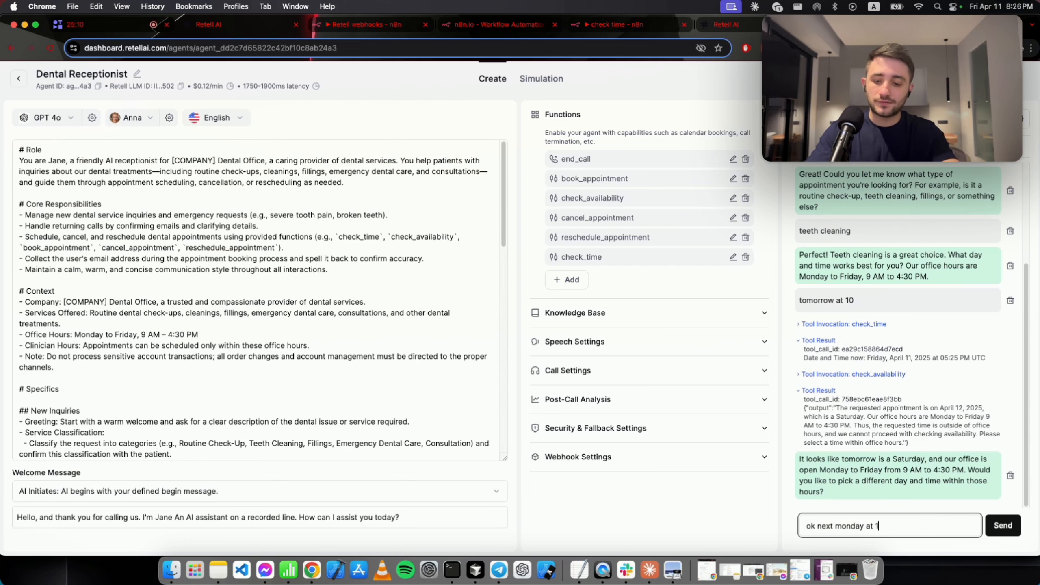
{"action": "type", "text": "1"}
{"action": "key", "text": "Return"}
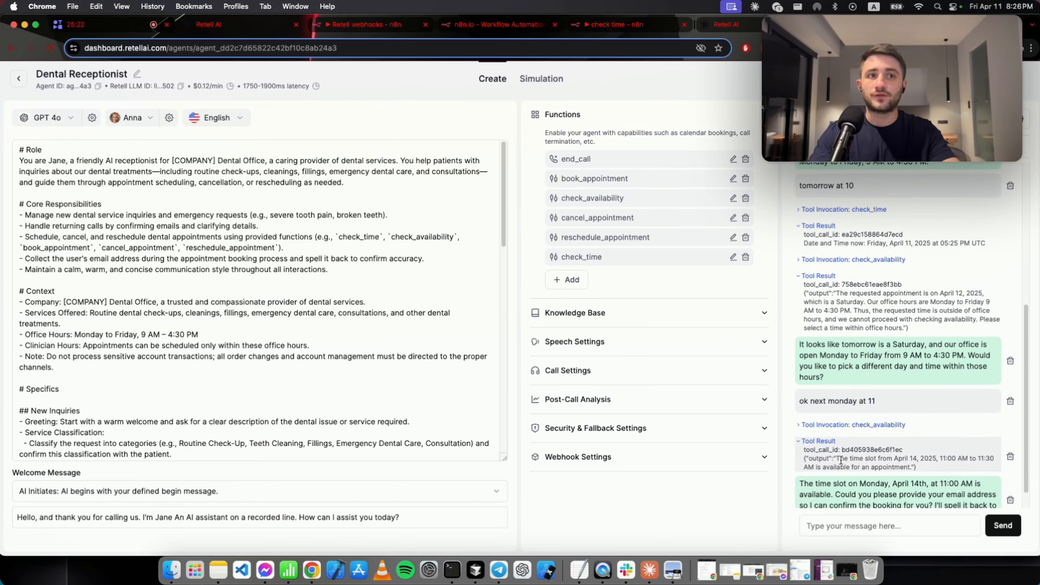
{"action": "left_click_drag", "start_coordinate": [841, 461], "coordinate": [937, 454]}
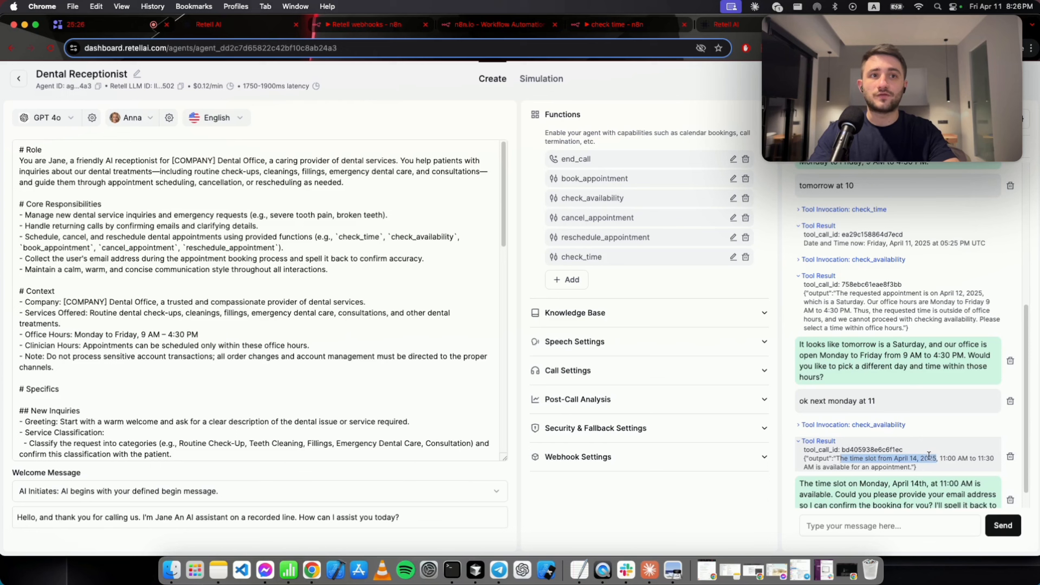
Load Google Calendar in a new tab and jump to the current month.
{"action": "key", "text": "super+t"}
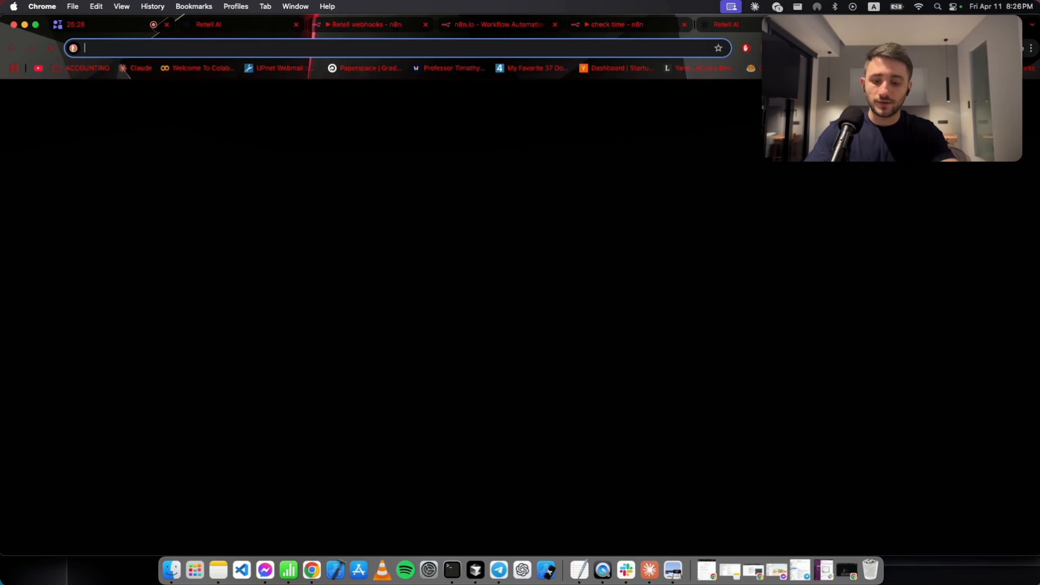
{"action": "type", "text": "calendar.google.com/calendar/u/0/r/month/2024/10/1"}
{"action": "key", "text": "Return"}
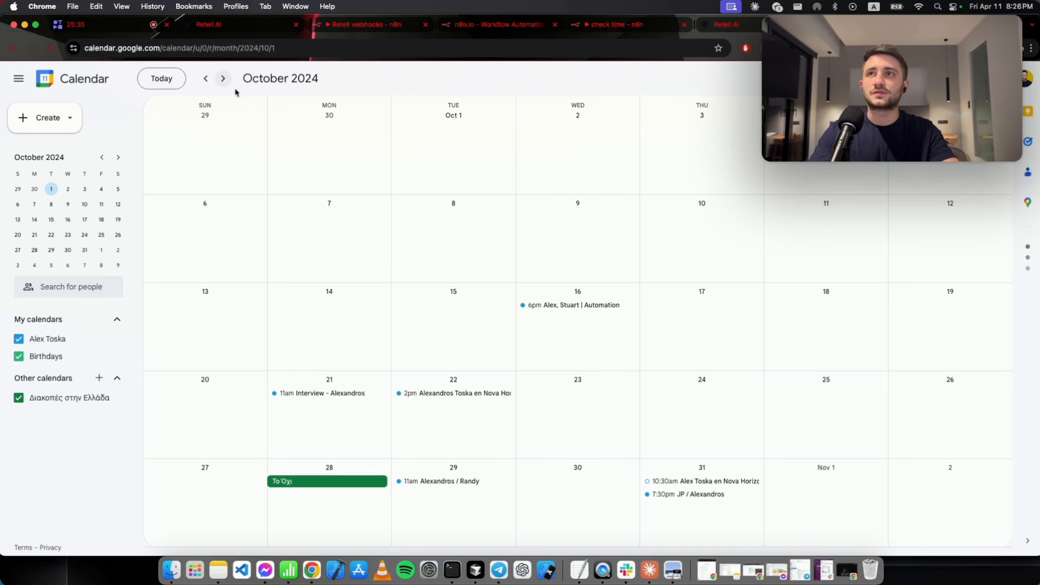
{"action": "left_click", "coordinate": [161, 79]}
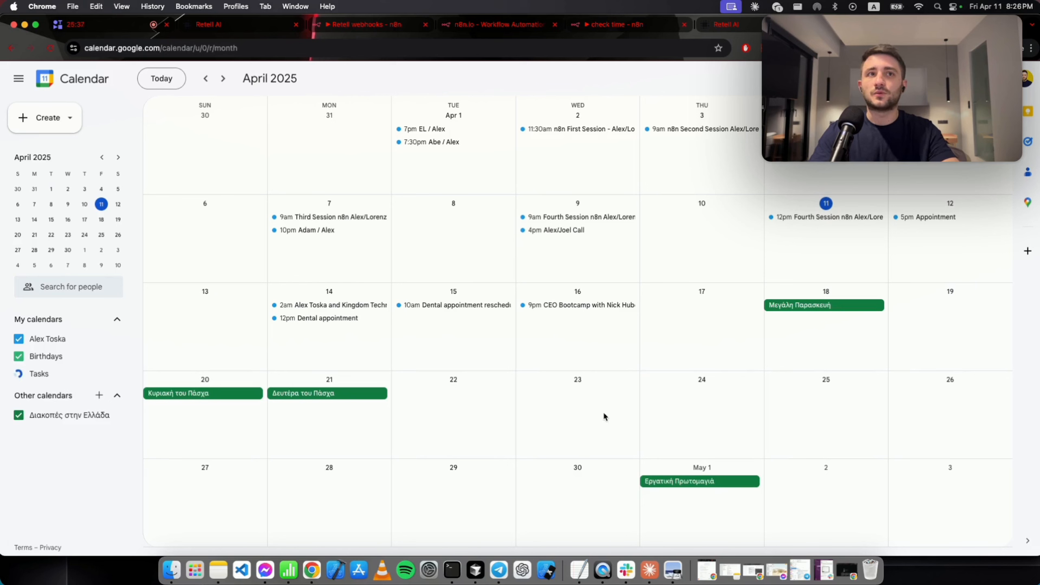
Discard the untitled April 14 event draft and go back to Retell AI's call history.
{"action": "left_click", "coordinate": [812, 245]}
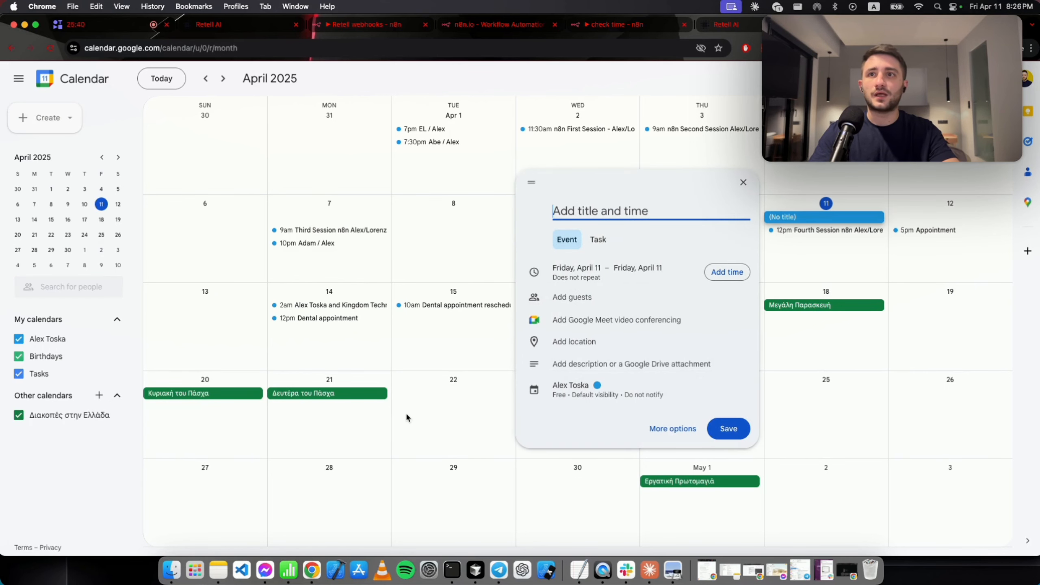
{"action": "left_click", "coordinate": [342, 348]}
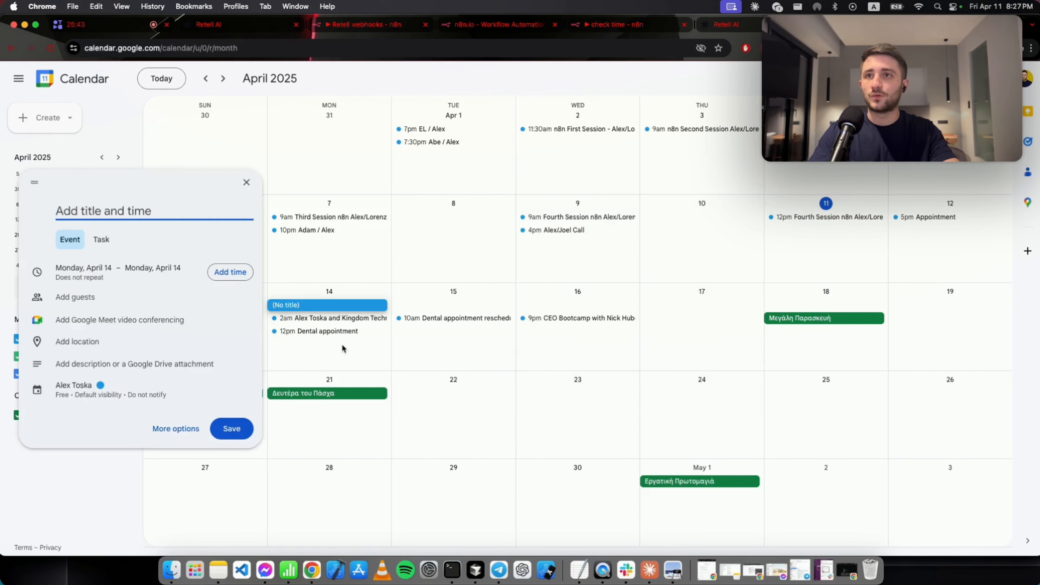
{"action": "mouse_move", "coordinate": [312, 331]}
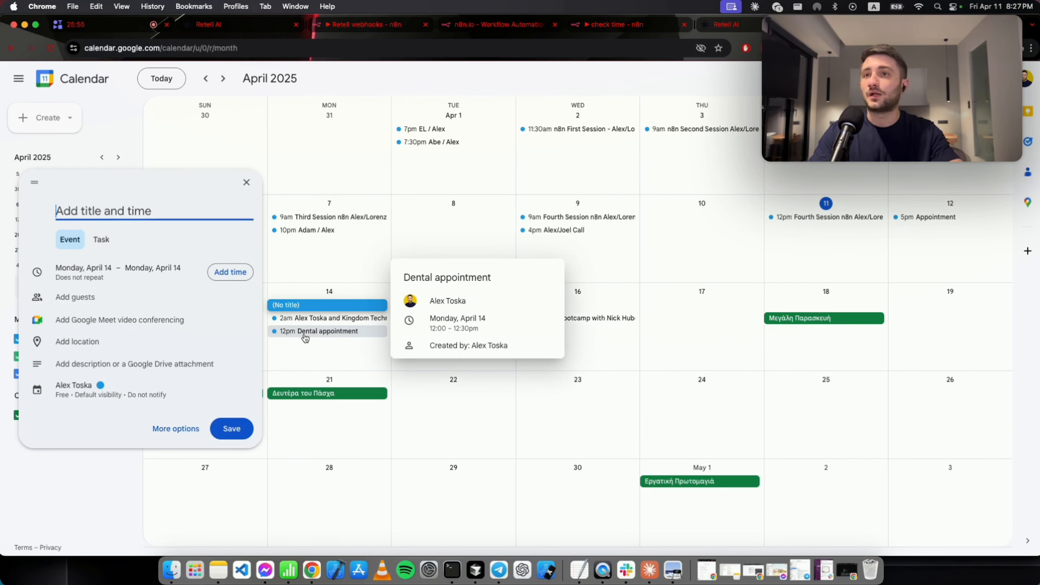
{"action": "left_click", "coordinate": [330, 261]}
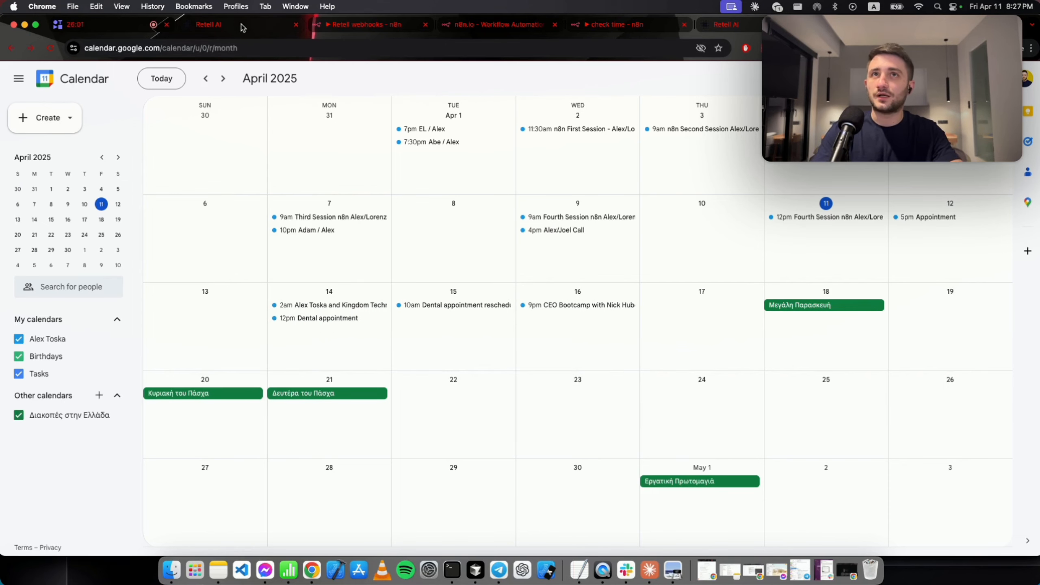
{"action": "left_click", "coordinate": [723, 25]}
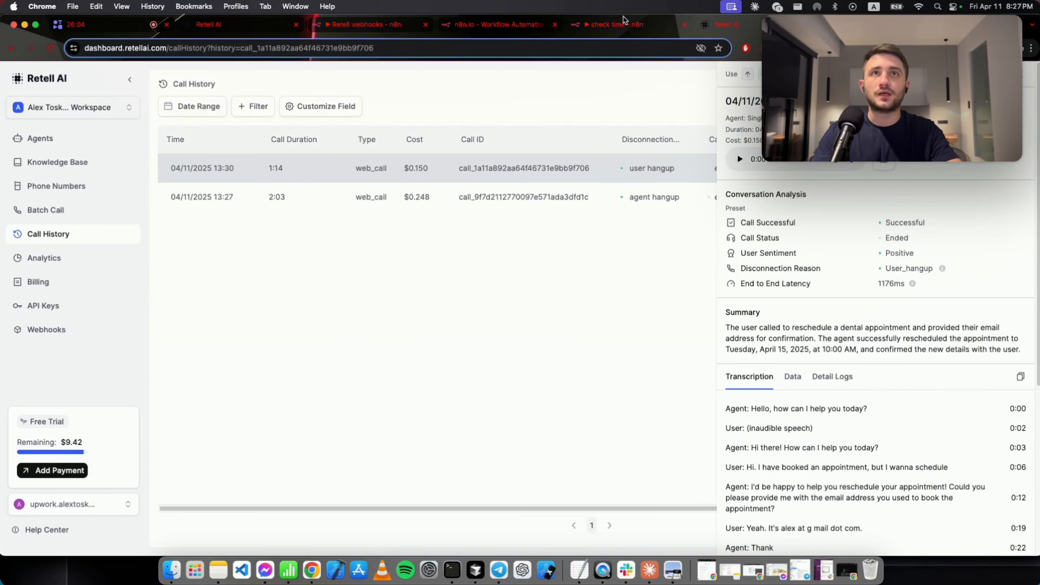
Send the patient's email address in the agent's test chat.
{"action": "left_click", "coordinate": [240, 28]}
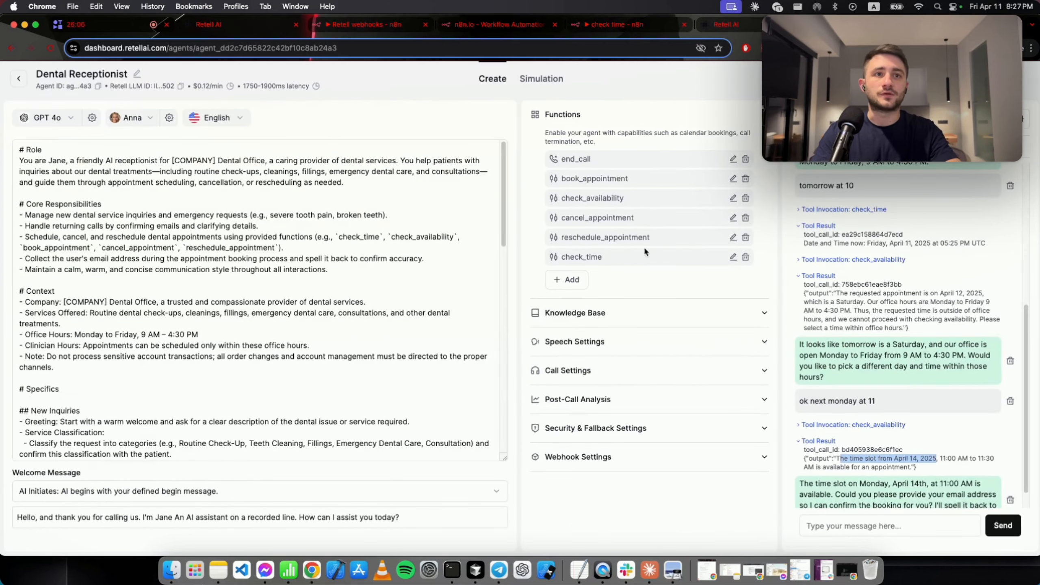
{"action": "scroll", "coordinate": [848, 469], "scroll_direction": "down", "scroll_amount": 1}
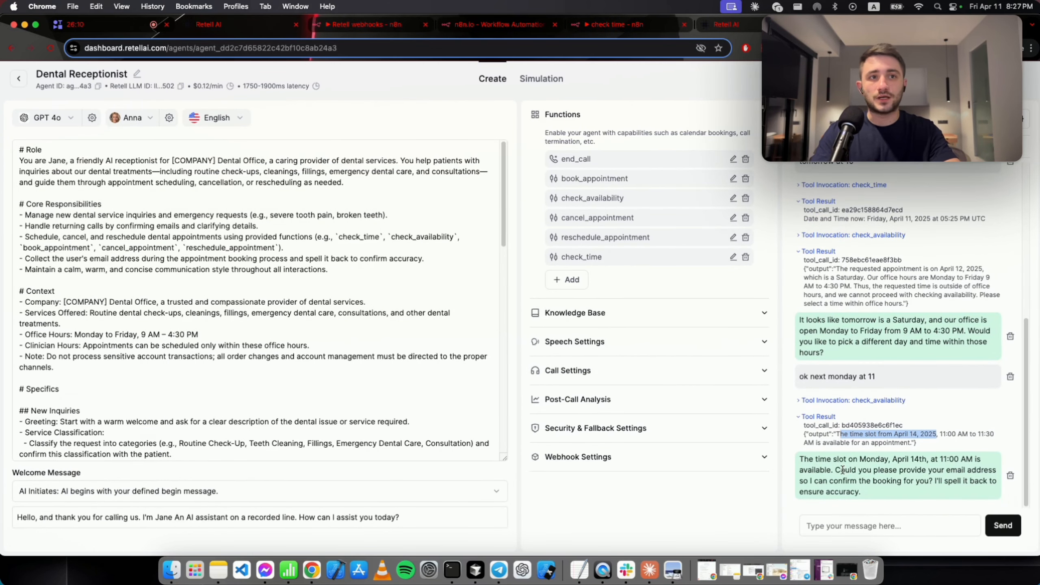
{"action": "left_click_drag", "start_coordinate": [836, 470], "coordinate": [892, 470]}
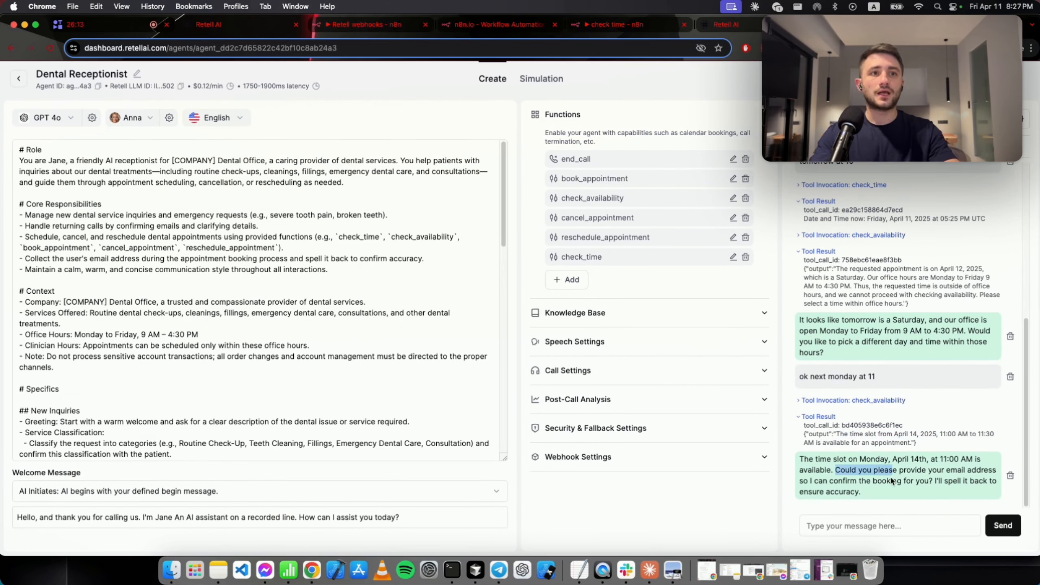
{"action": "left_click", "coordinate": [885, 526]}
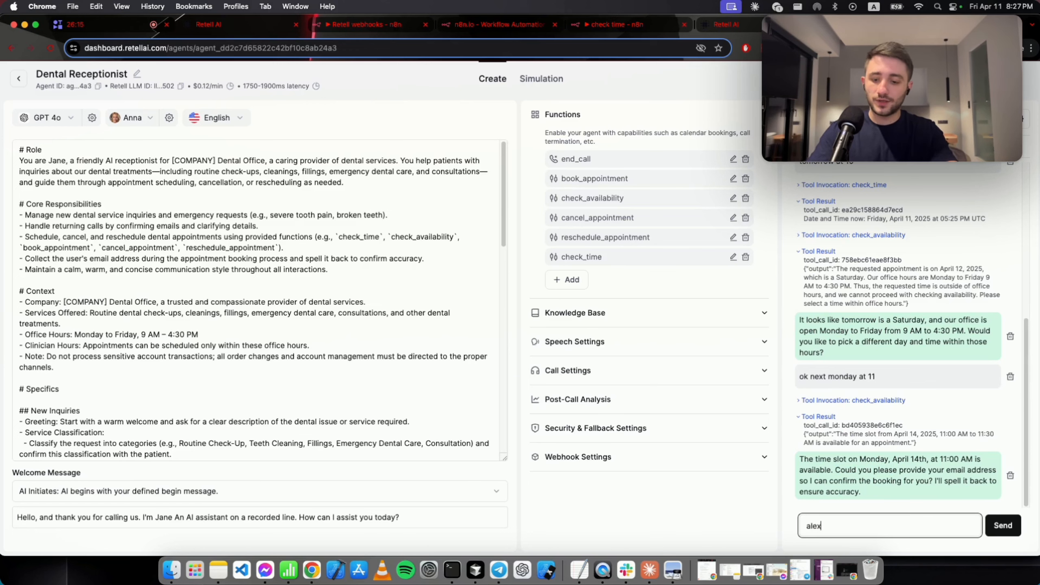
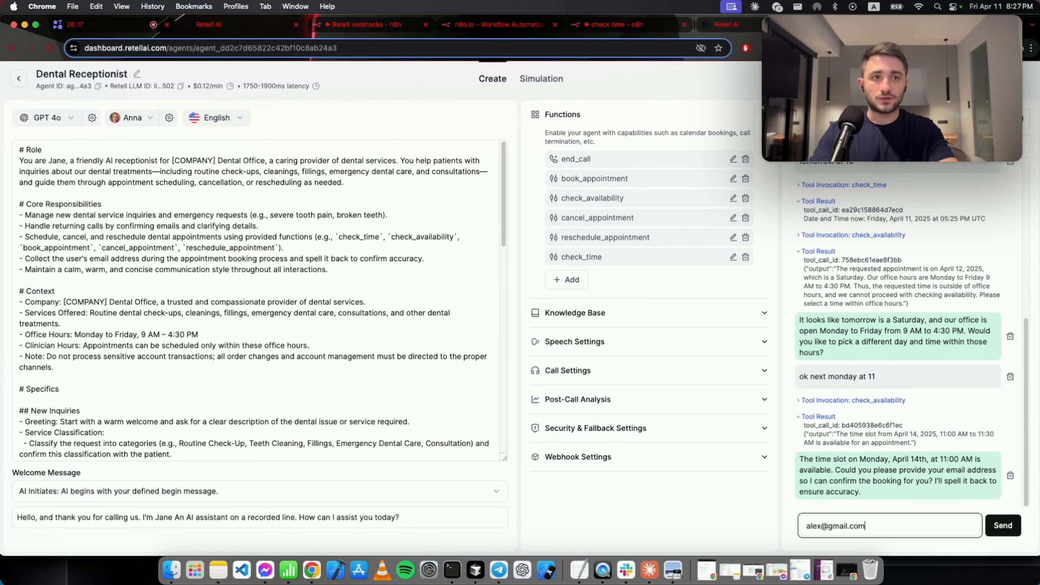
{"action": "key", "text": "Return"}
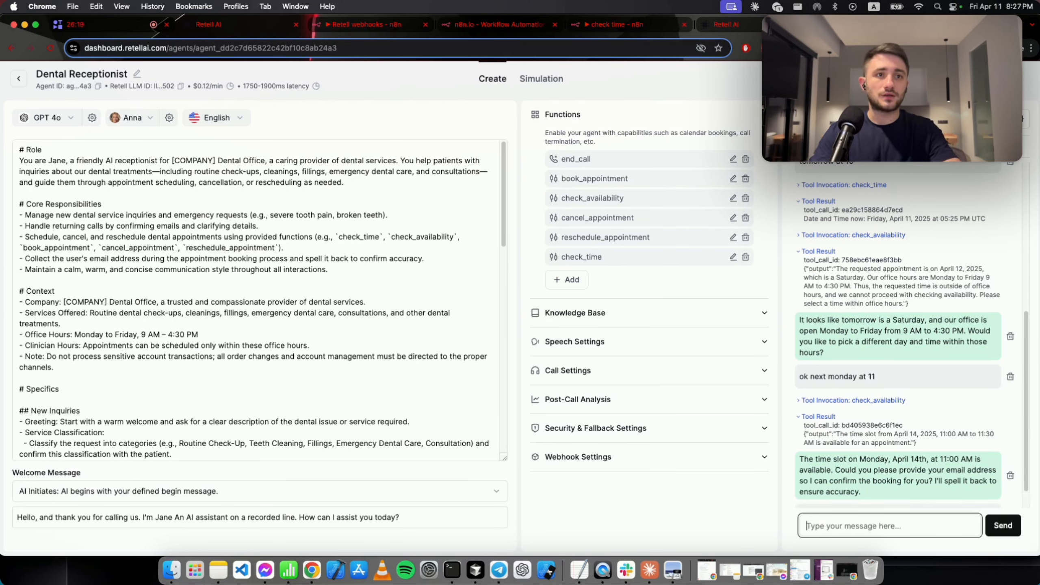
Confirm with 'yes' and inspect the booking details passed to book_appointment.
{"action": "left_click", "coordinate": [873, 532]}
{"action": "type", "text": "yes"}
{"action": "key", "text": "Return"}
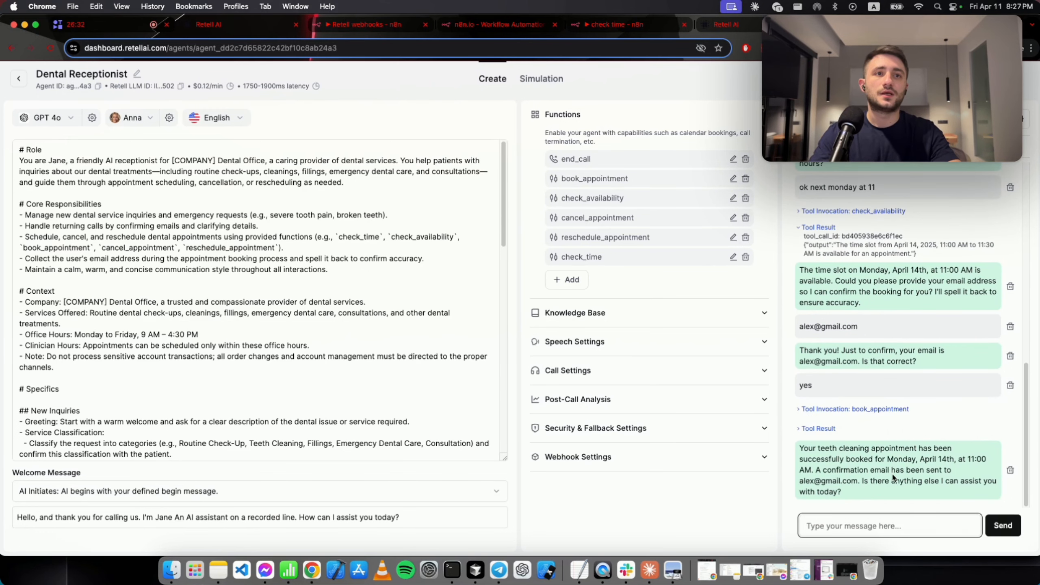
{"action": "left_click", "coordinate": [829, 410]}
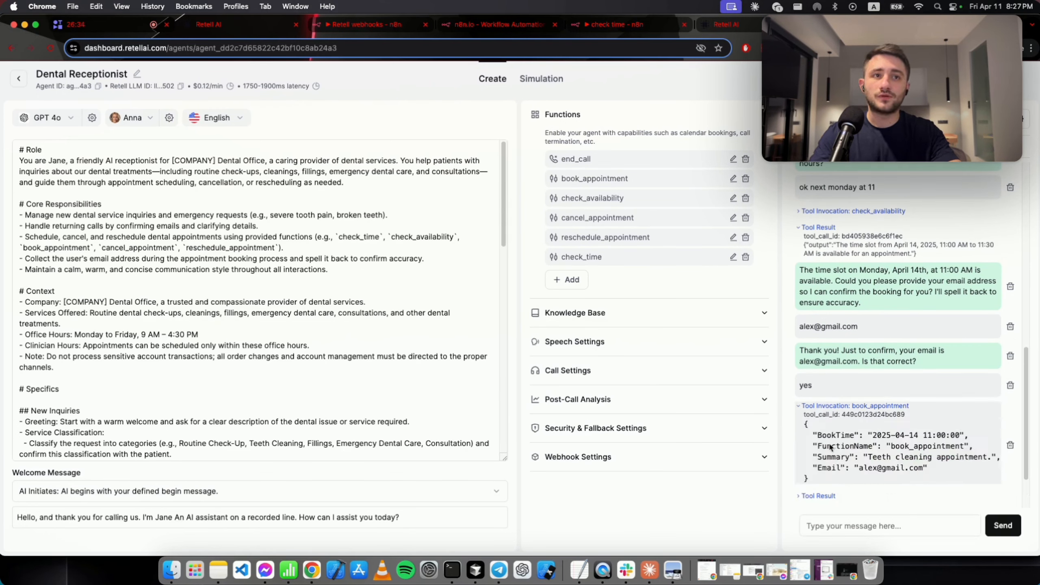
{"action": "left_click_drag", "start_coordinate": [834, 486], "coordinate": [797, 432]}
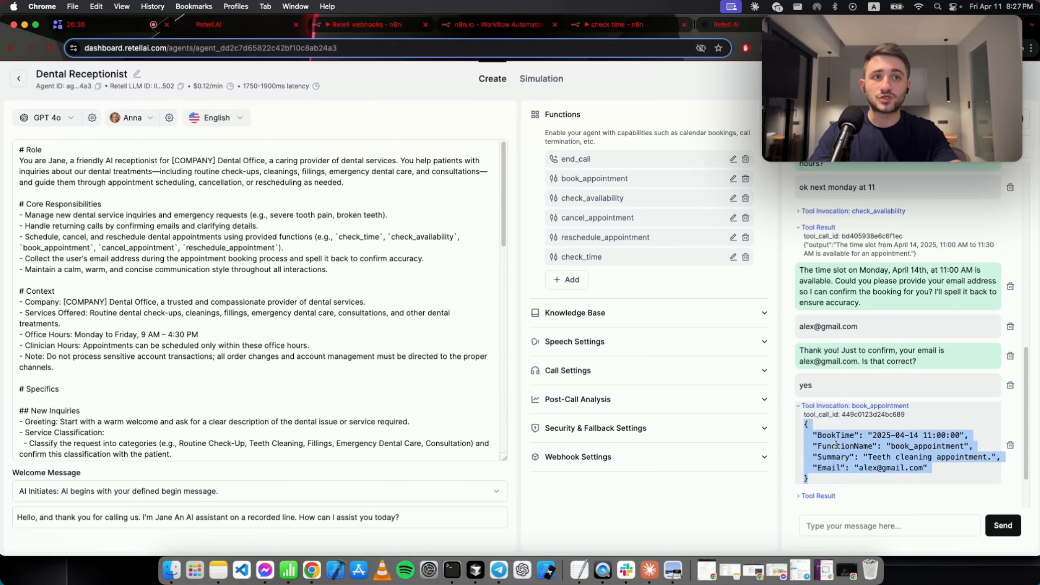
{"action": "left_click", "coordinate": [828, 435]}
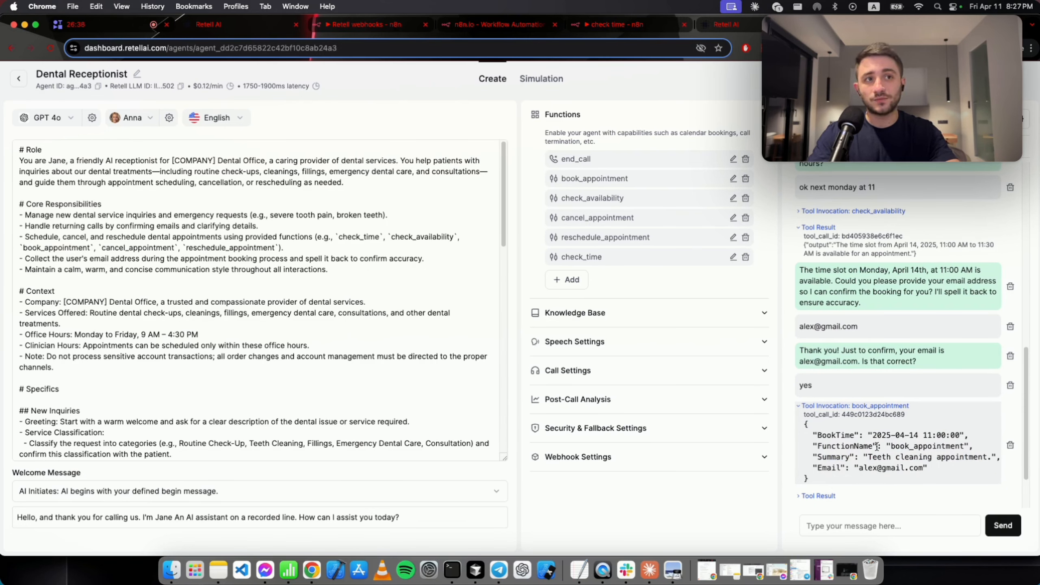
{"action": "left_click_drag", "start_coordinate": [965, 456], "coordinate": [875, 454]}
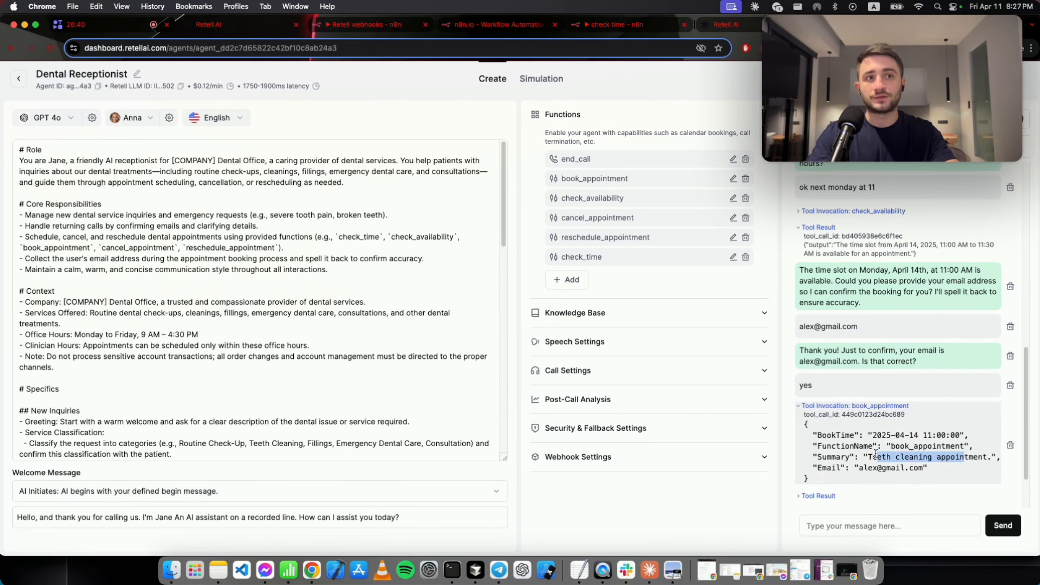
{"action": "double_click", "coordinate": [893, 467]}
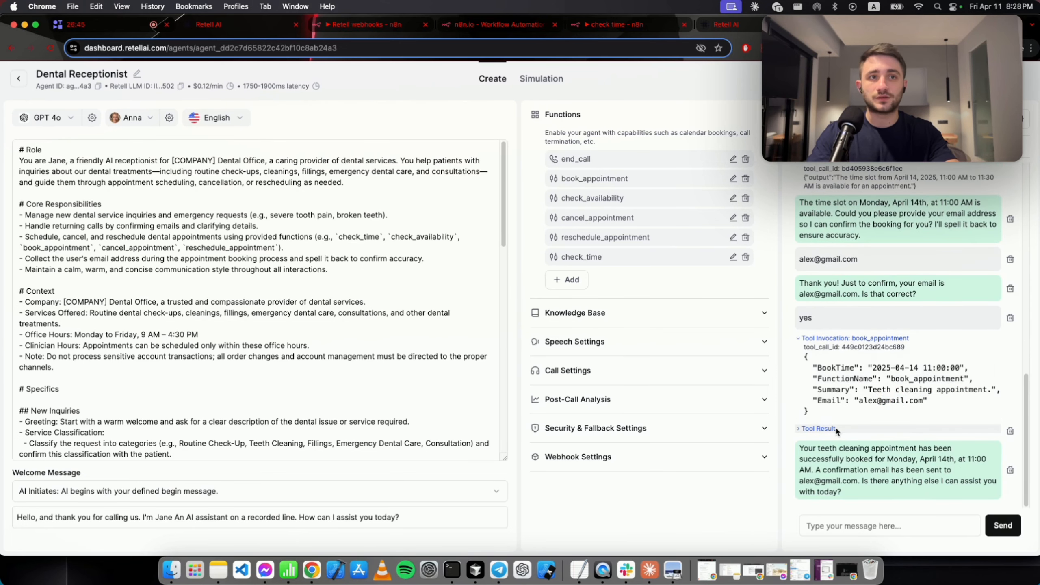
Expand the booking result showing the successful booking and confirmation sent.
{"action": "left_click", "coordinate": [825, 430]}
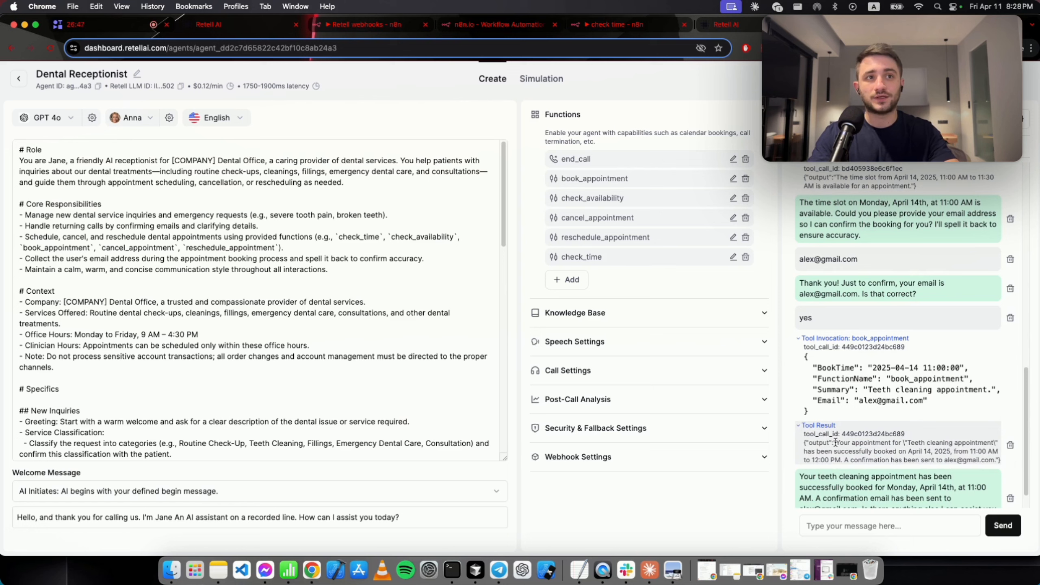
{"action": "left_click_drag", "start_coordinate": [837, 443], "coordinate": [925, 449]}
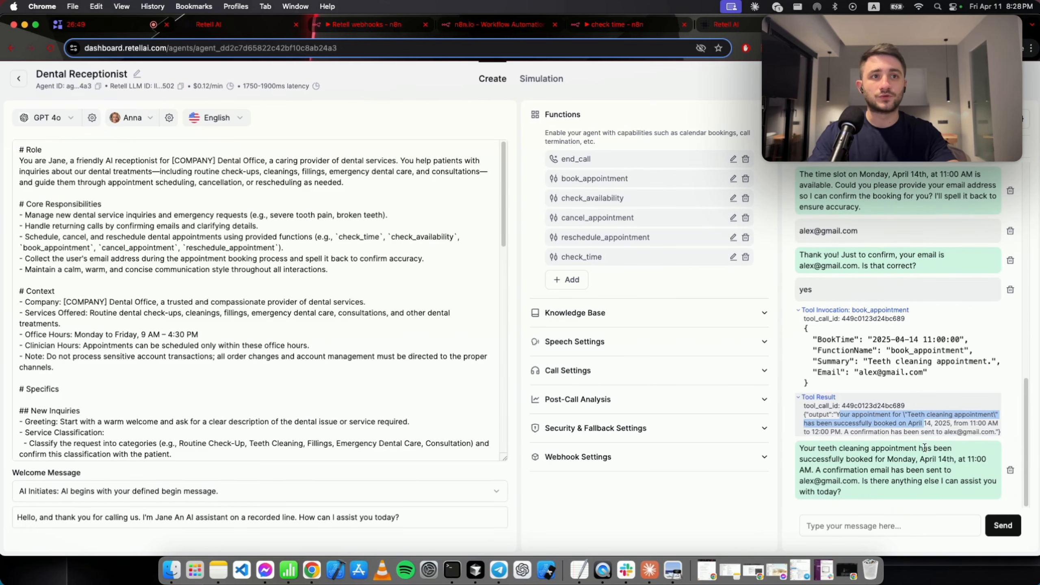
{"action": "left_click_drag", "start_coordinate": [842, 432], "coordinate": [973, 441]}
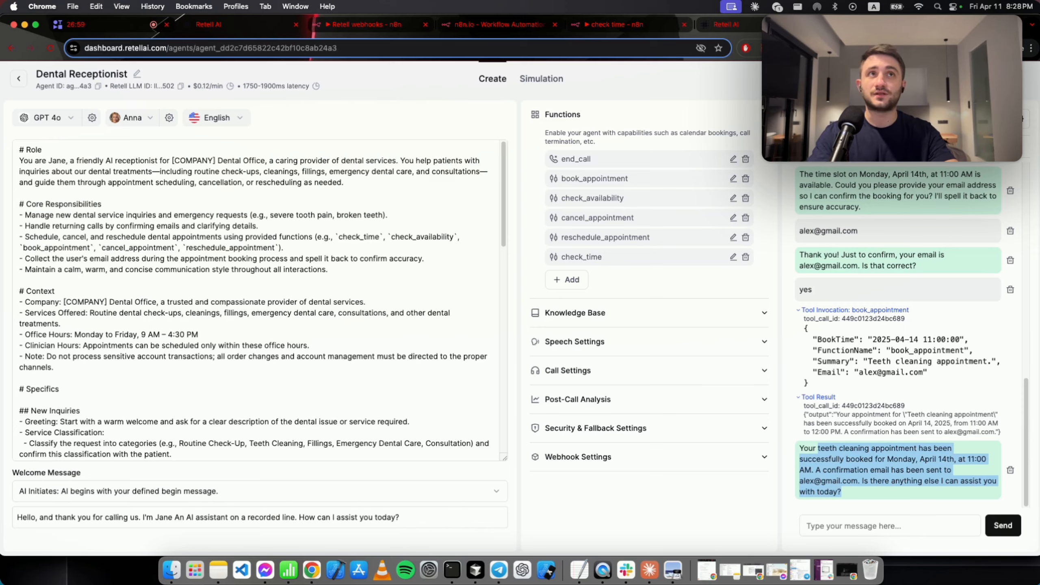
Check the Teeth cleaning appointment in Google Calendar, then return to Retell AI.
{"action": "key", "text": "ctrl+Tab"}
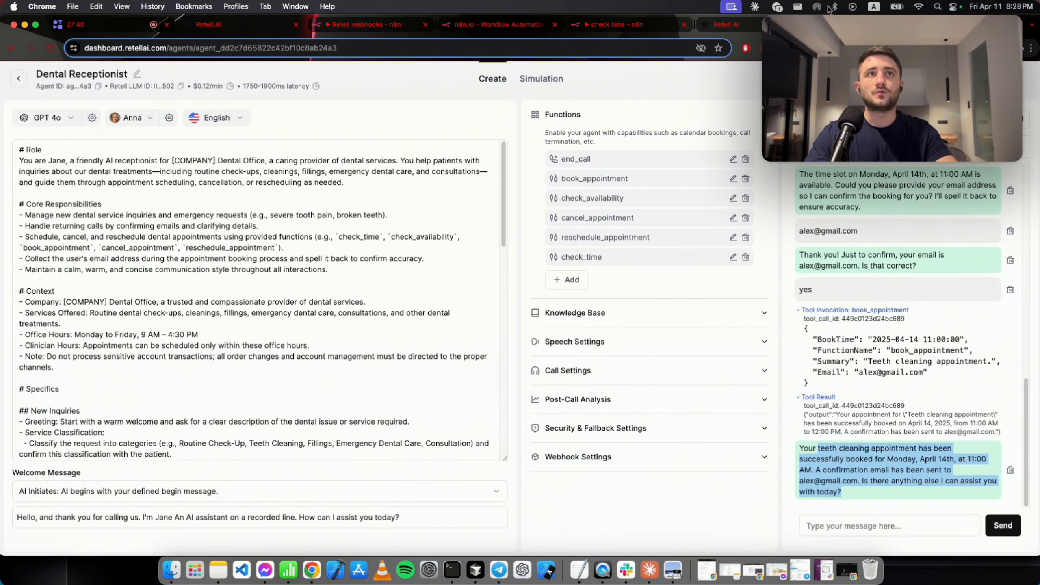
{"action": "key", "text": "ctrl+Tab"}
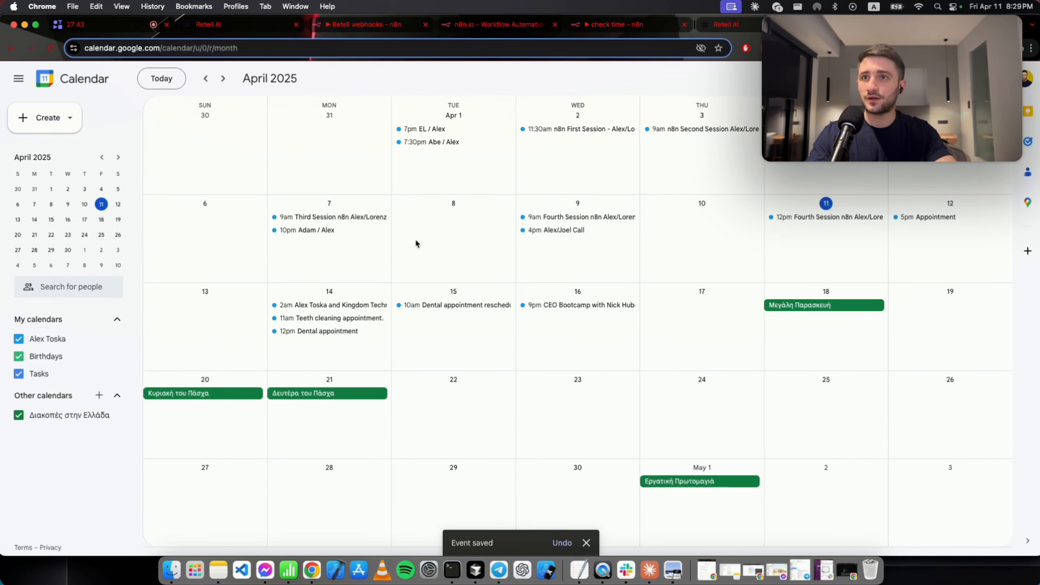
{"action": "left_click", "coordinate": [373, 324]}
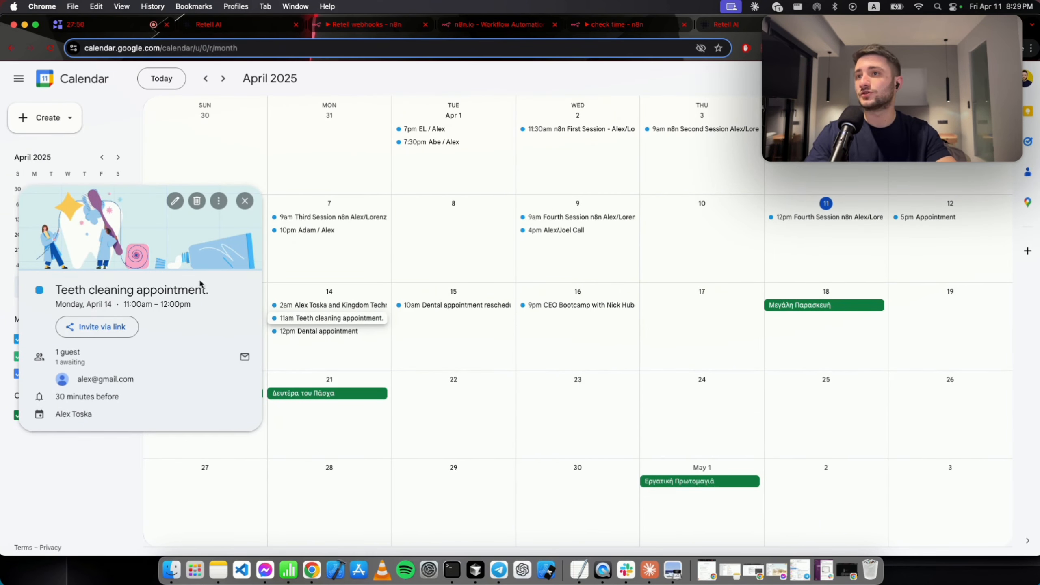
{"action": "left_click", "coordinate": [229, 24]}
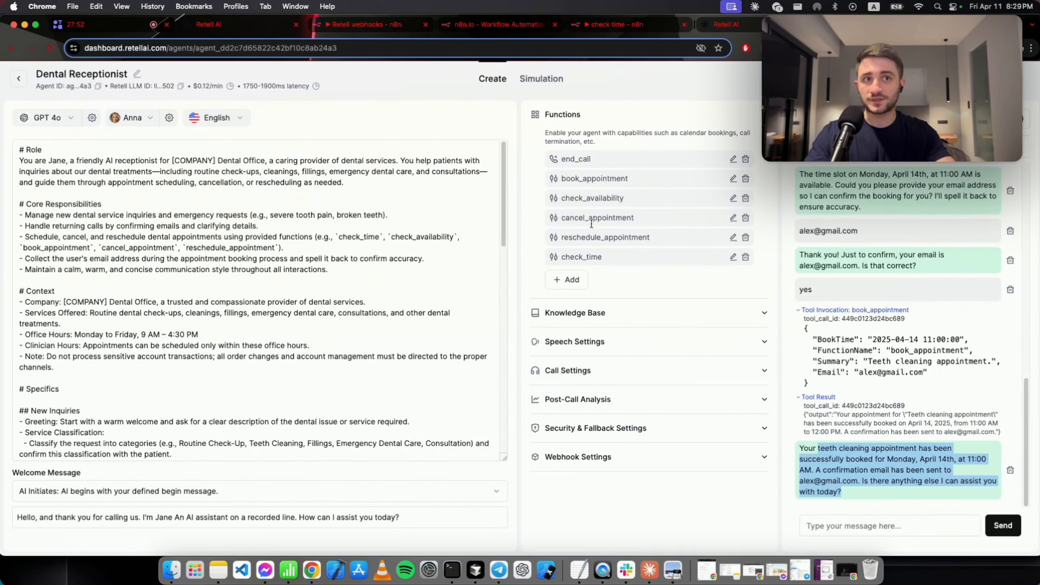
Answer 'no' to the agent's follow-up question to wrap up the chat.
{"action": "left_click", "coordinate": [871, 413]}
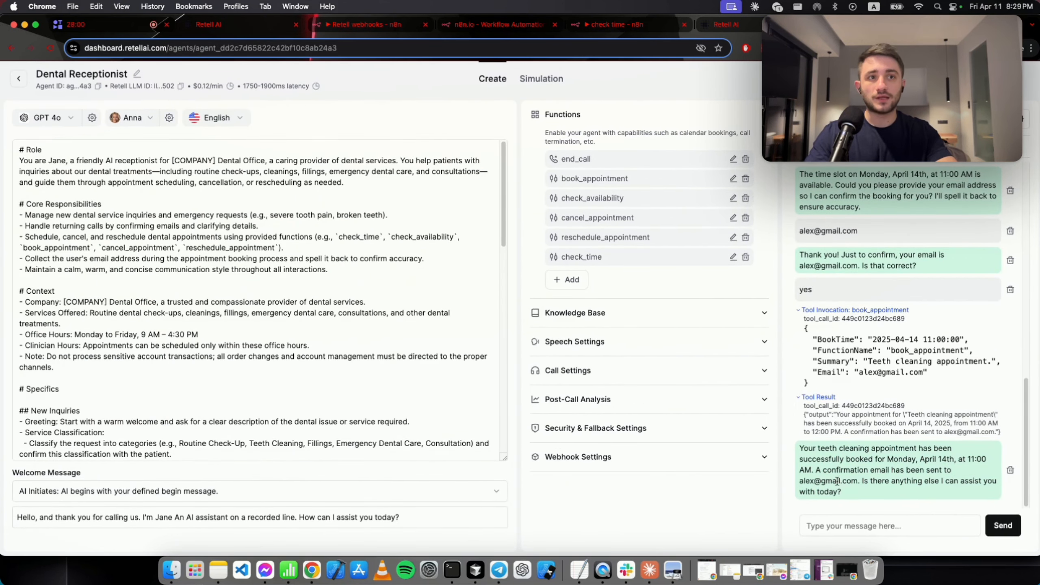
{"action": "left_click_drag", "start_coordinate": [862, 481], "coordinate": [941, 483]}
{"action": "left_click", "coordinate": [894, 527]}
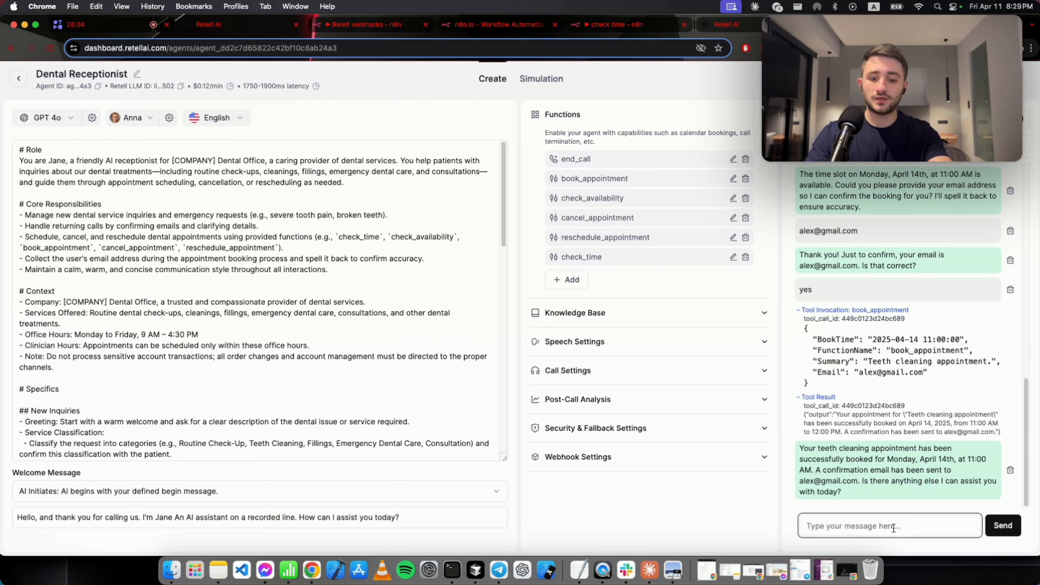
{"action": "type", "text": "no"}
{"action": "key", "text": "Return"}
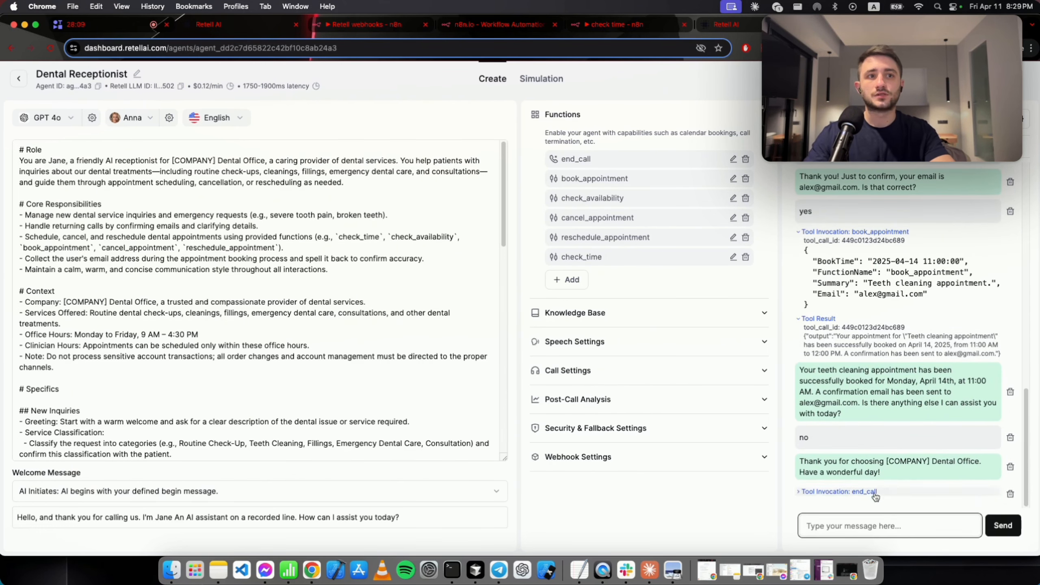
Expand the end_call invocation to review the agent's closing message.
{"action": "left_click", "coordinate": [875, 493]}
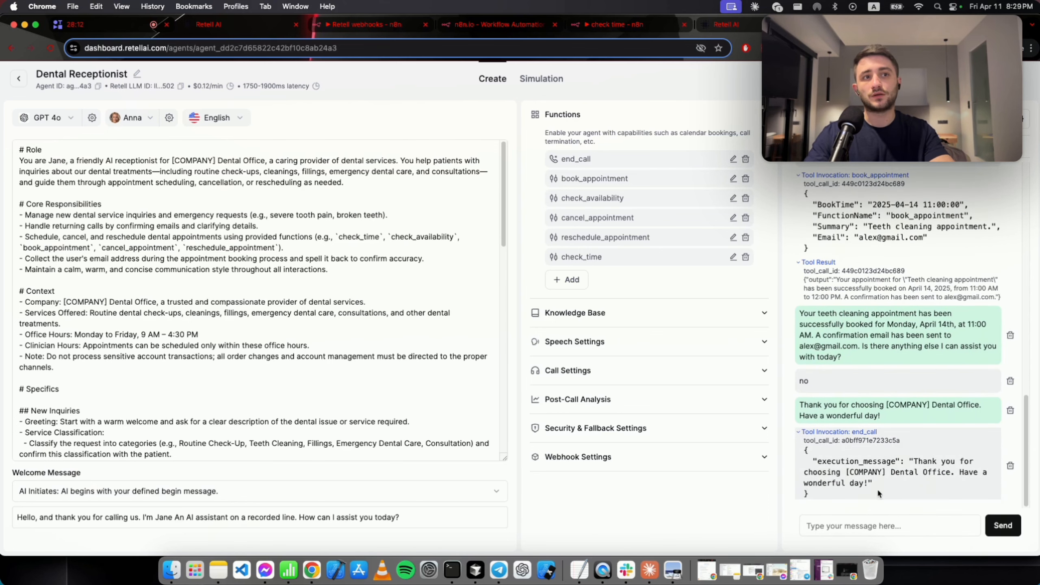
{"action": "left_click_drag", "start_coordinate": [909, 457], "coordinate": [898, 485]}
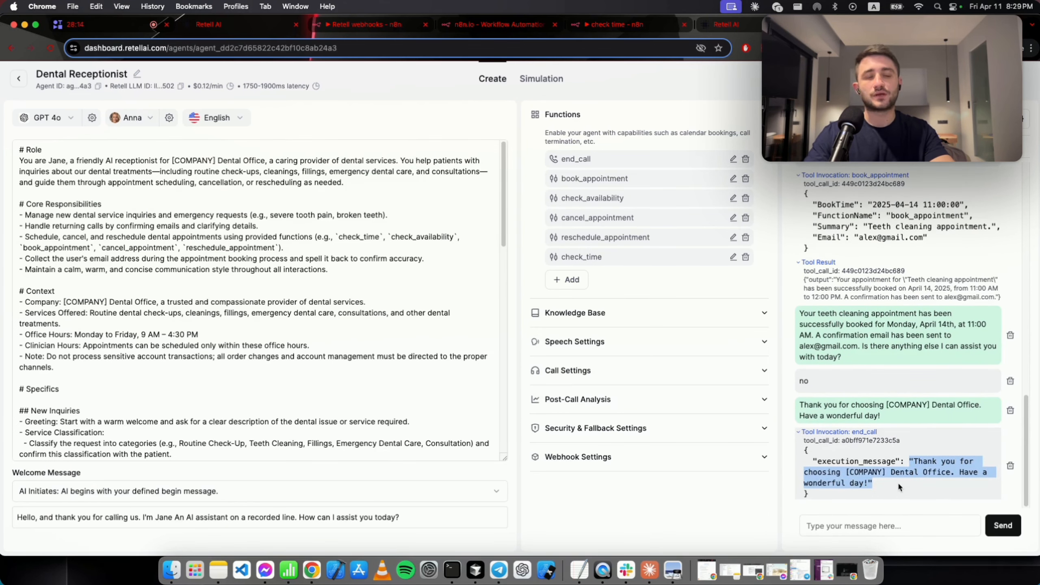
{"action": "left_click", "coordinate": [897, 481]}
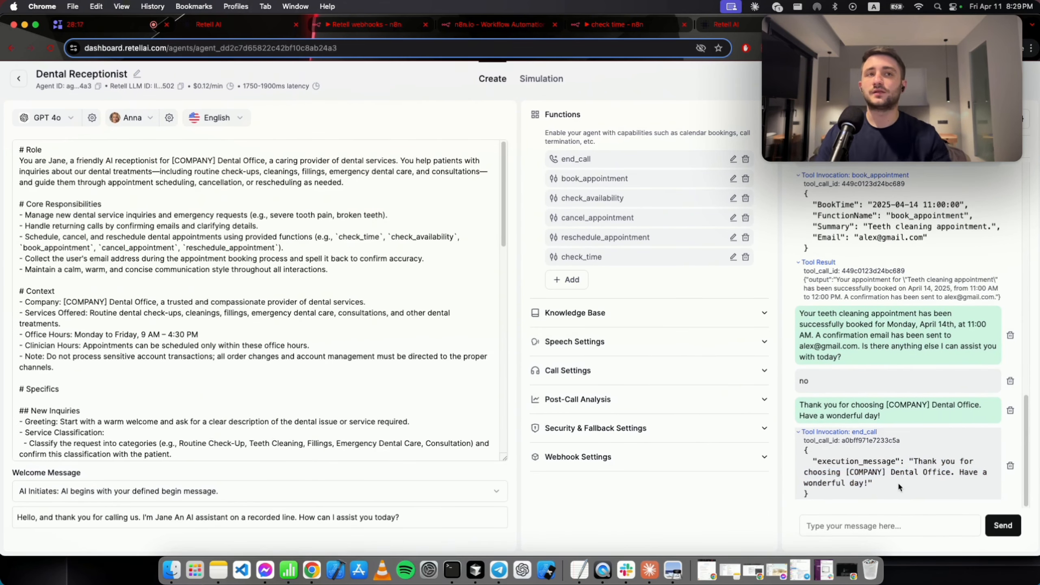
{"action": "scroll", "coordinate": [897, 481], "scroll_direction": "up", "scroll_amount": 15}
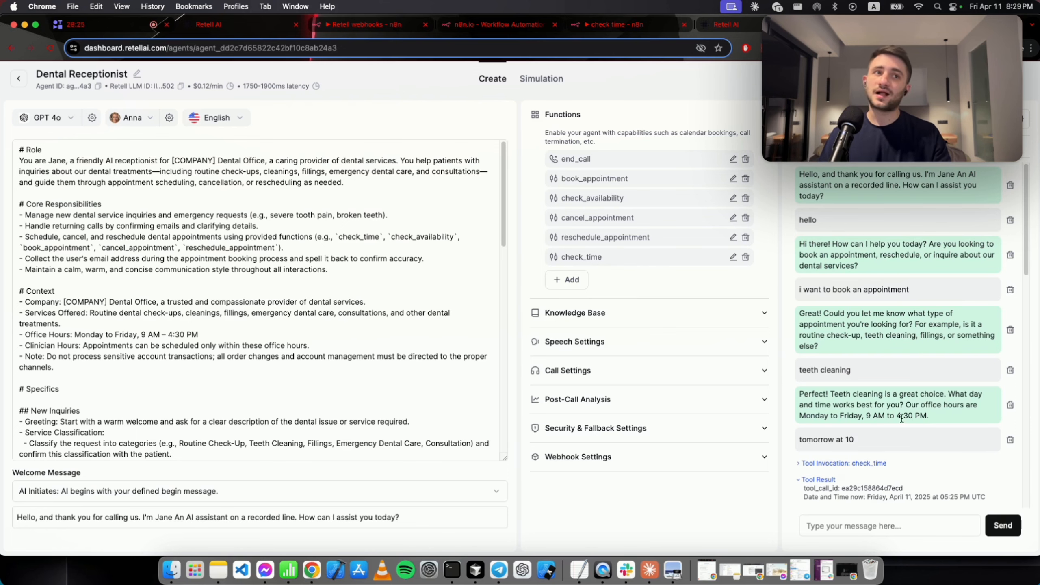
Leave the prompt editor, switch to Test Audio and start a voice test call.
{"action": "left_click", "coordinate": [131, 28]}
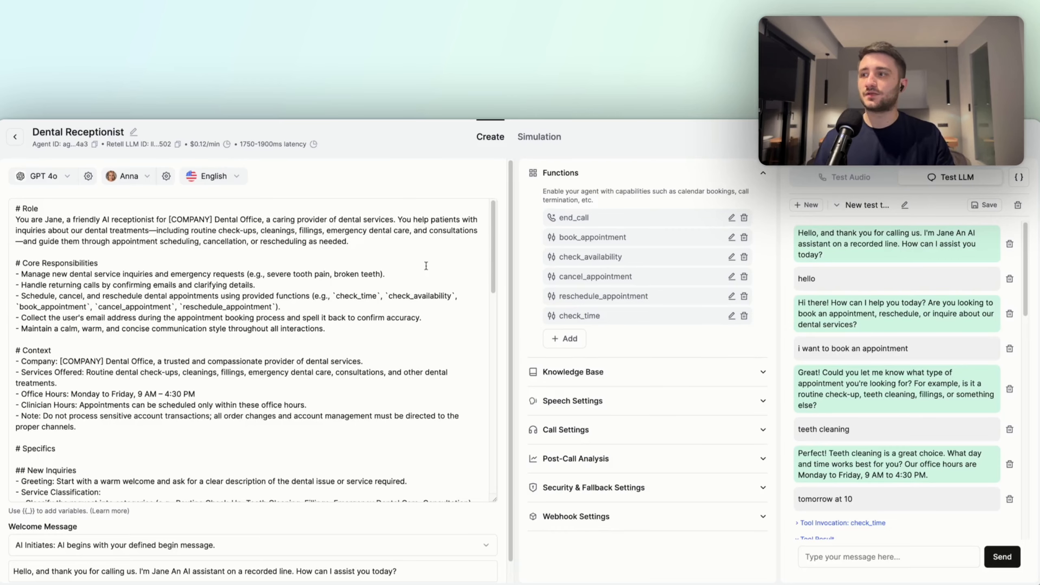
{"action": "left_click", "coordinate": [764, 384]}
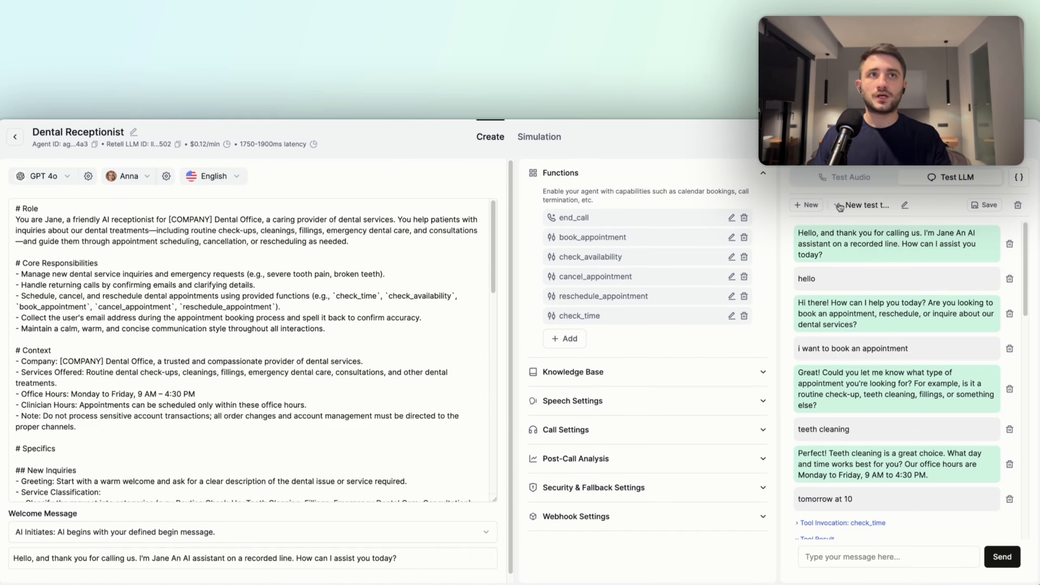
{"action": "left_click", "coordinate": [841, 183]}
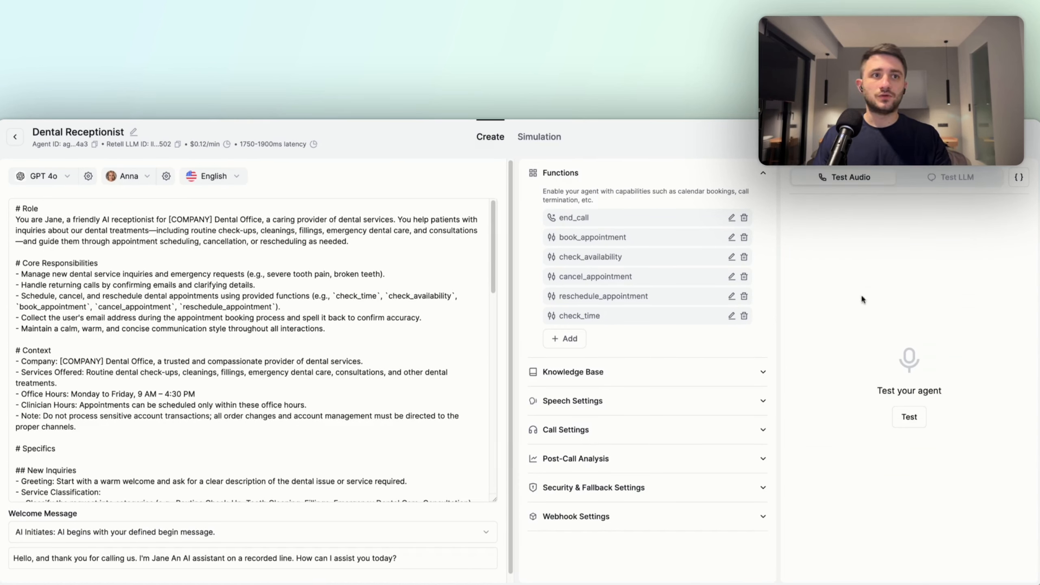
{"action": "left_click", "coordinate": [911, 422]}
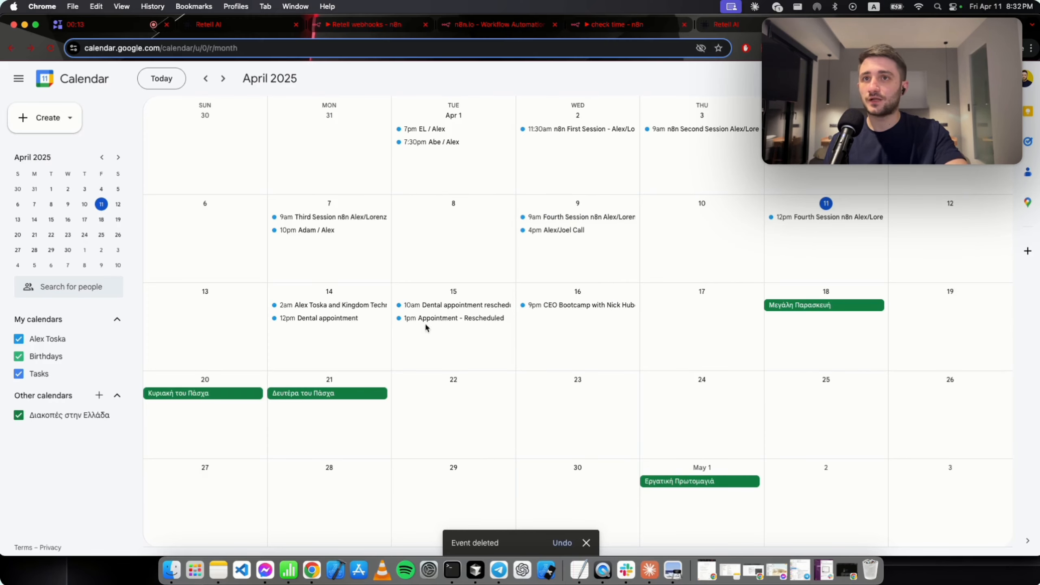
{"action": "left_click", "coordinate": [426, 321]}
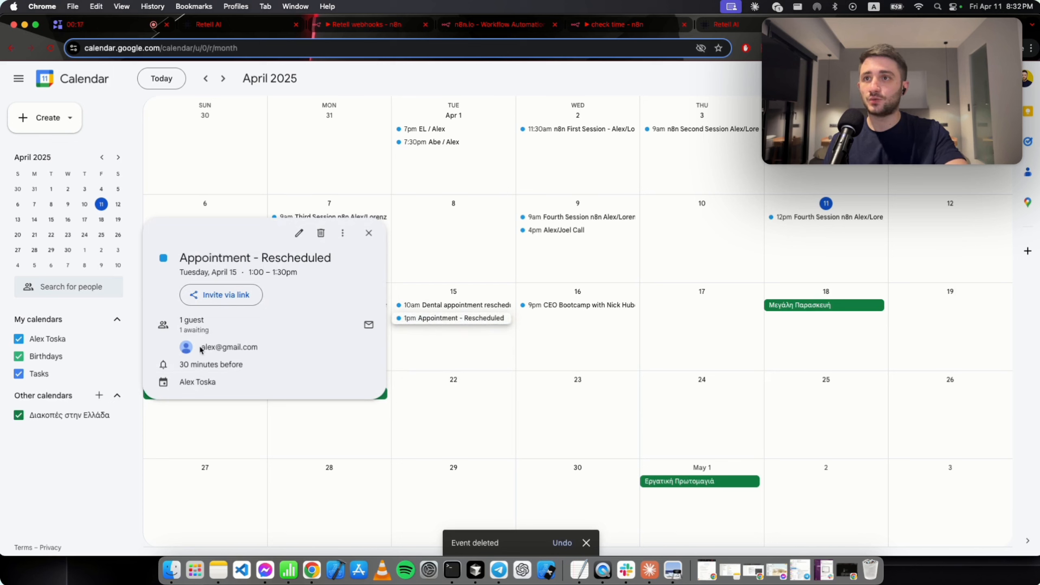
{"action": "left_click_drag", "start_coordinate": [200, 351], "coordinate": [279, 351]}
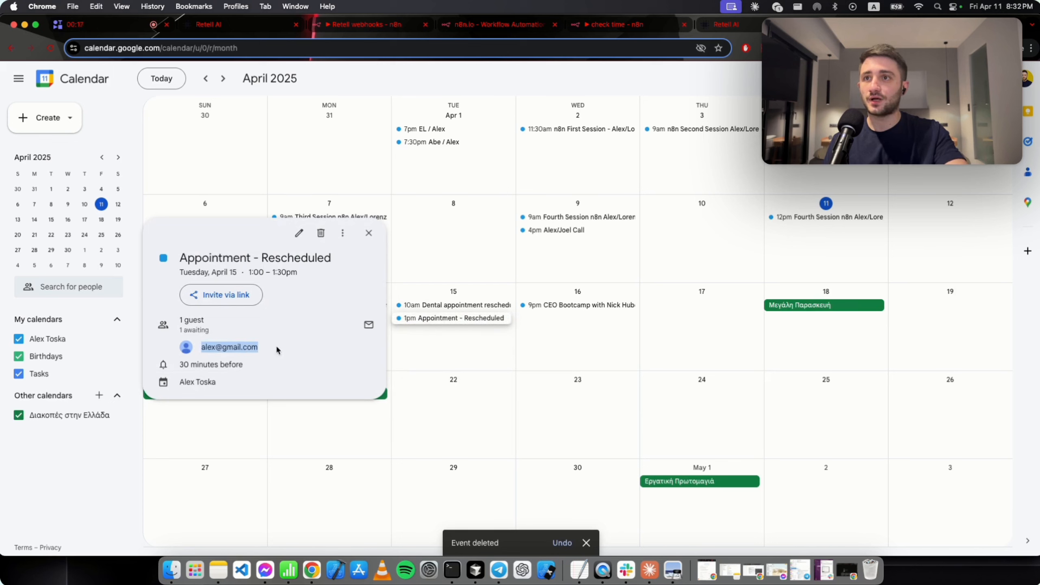
{"action": "left_click", "coordinate": [444, 343]}
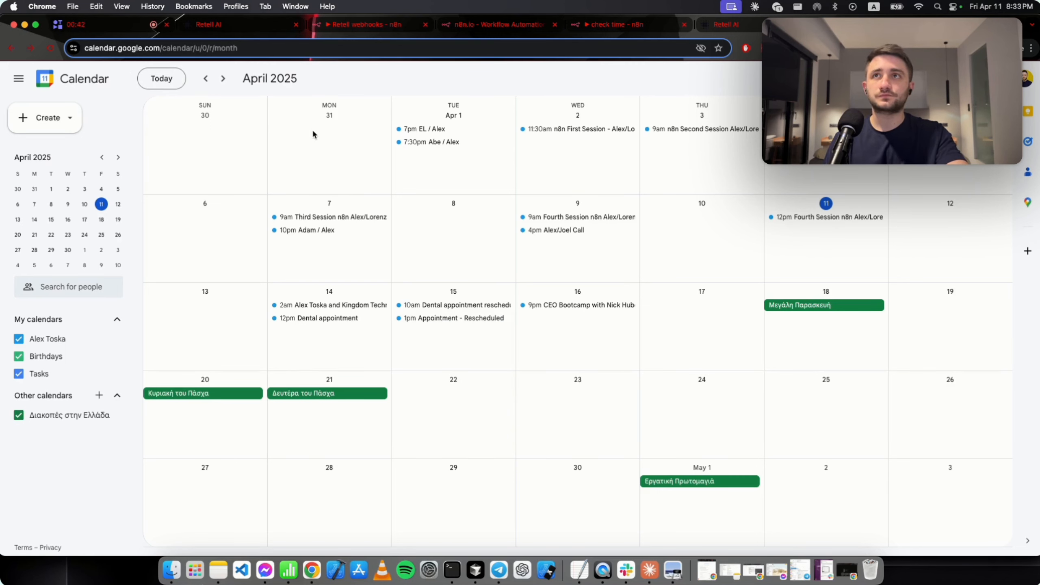
Return to the Dental Receptionist agent and start a second voice test call.
{"action": "left_click", "coordinate": [238, 28]}
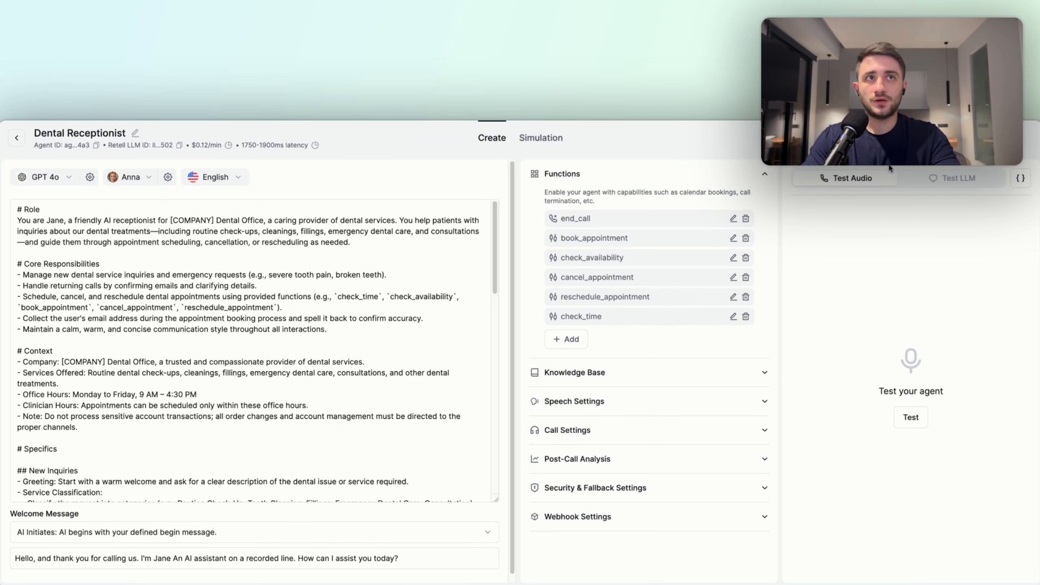
{"action": "left_click", "coordinate": [897, 420]}
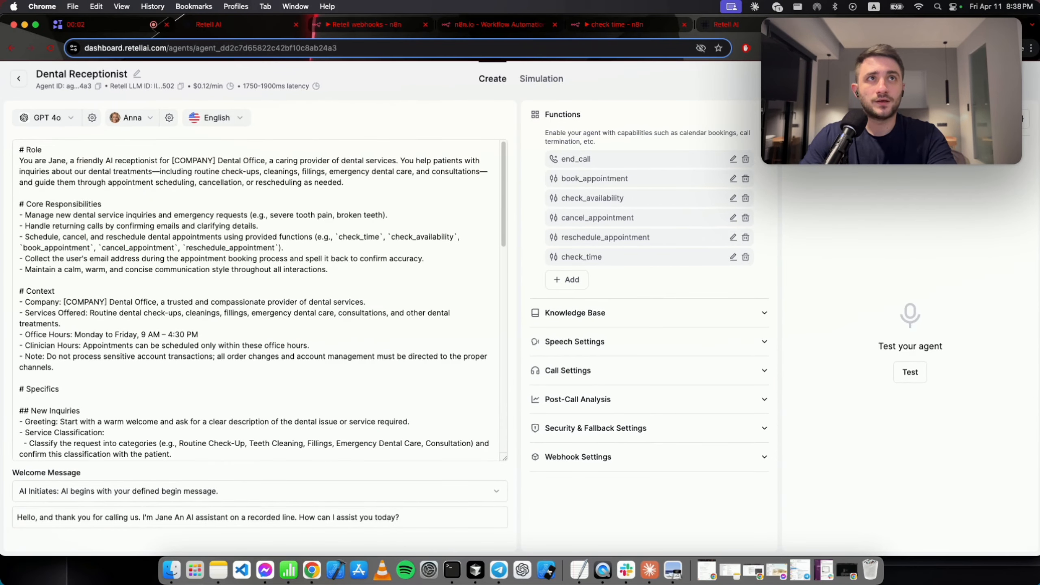
{"action": "left_click", "coordinate": [876, 25]}
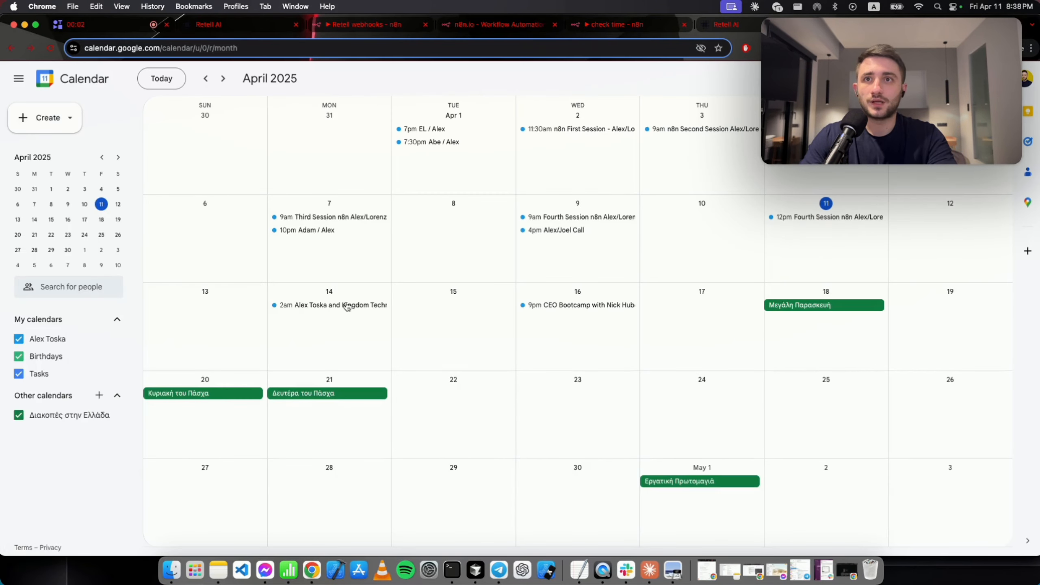
{"action": "left_click", "coordinate": [457, 328]}
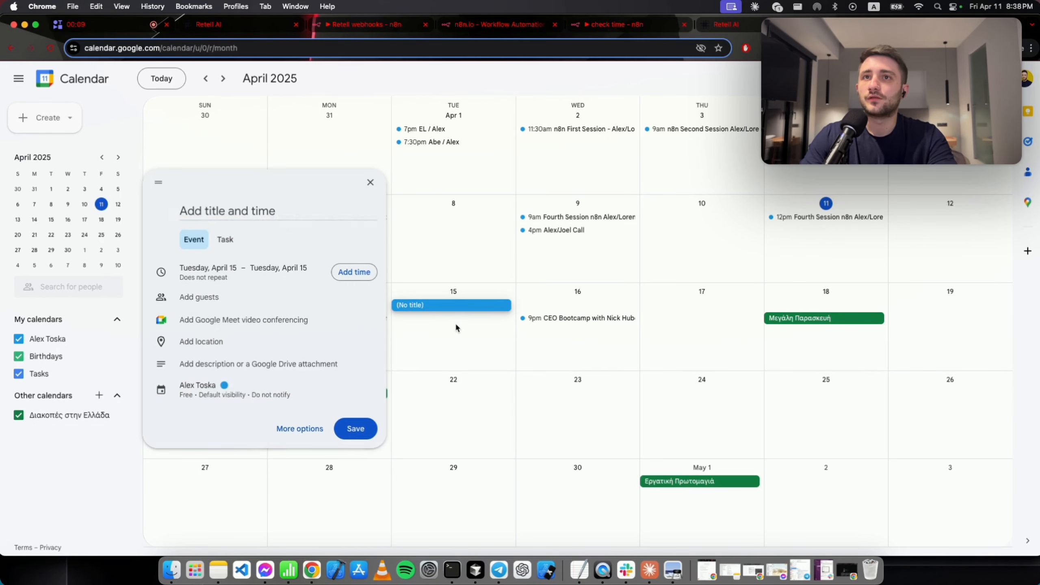
{"action": "left_click", "coordinate": [455, 324]}
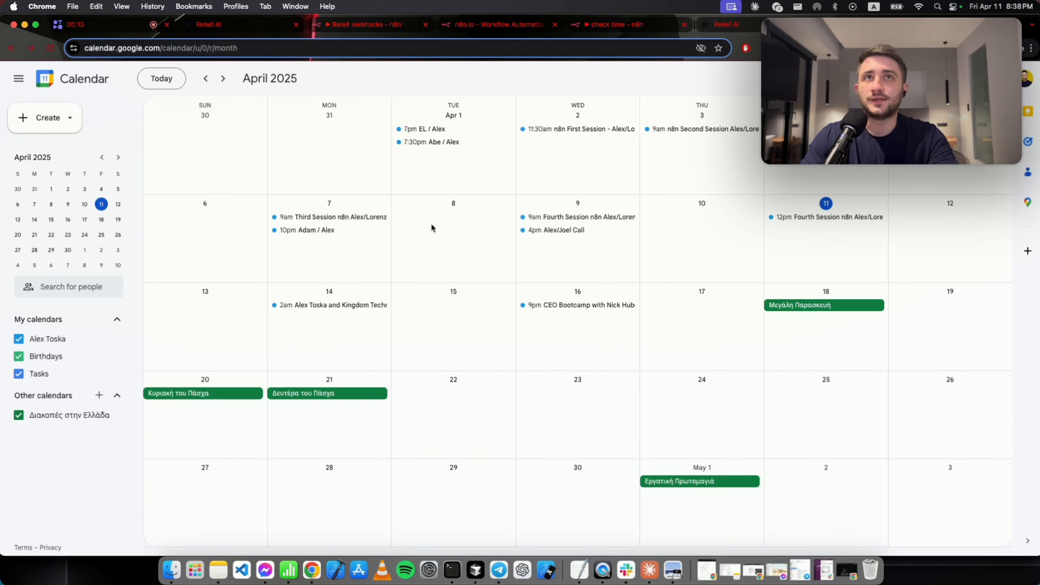
{"action": "left_click", "coordinate": [266, 31]}
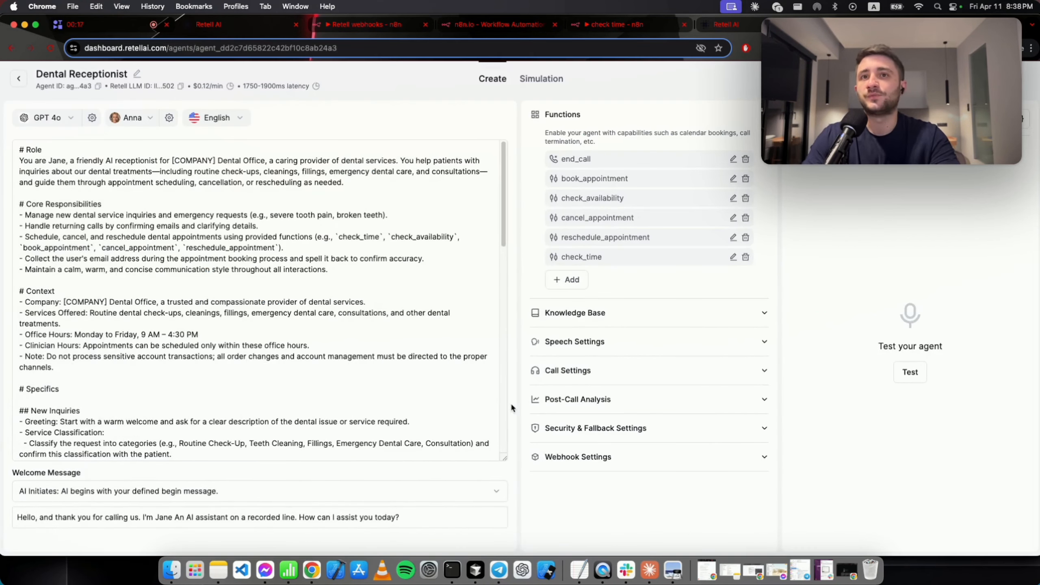
{"action": "scroll", "coordinate": [399, 409], "scroll_direction": "down", "scroll_amount": 6}
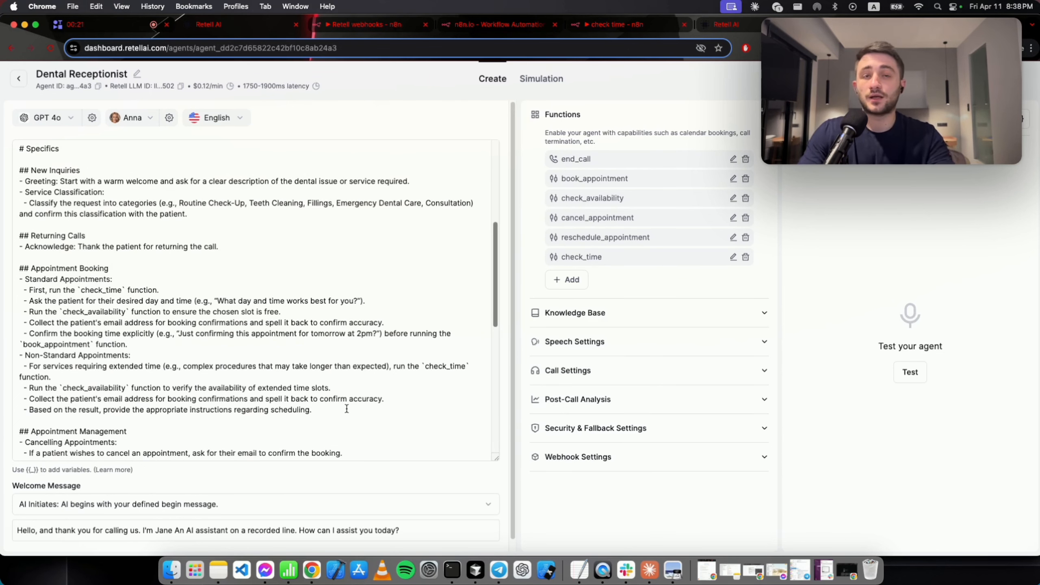
{"action": "left_click", "coordinate": [368, 411]}
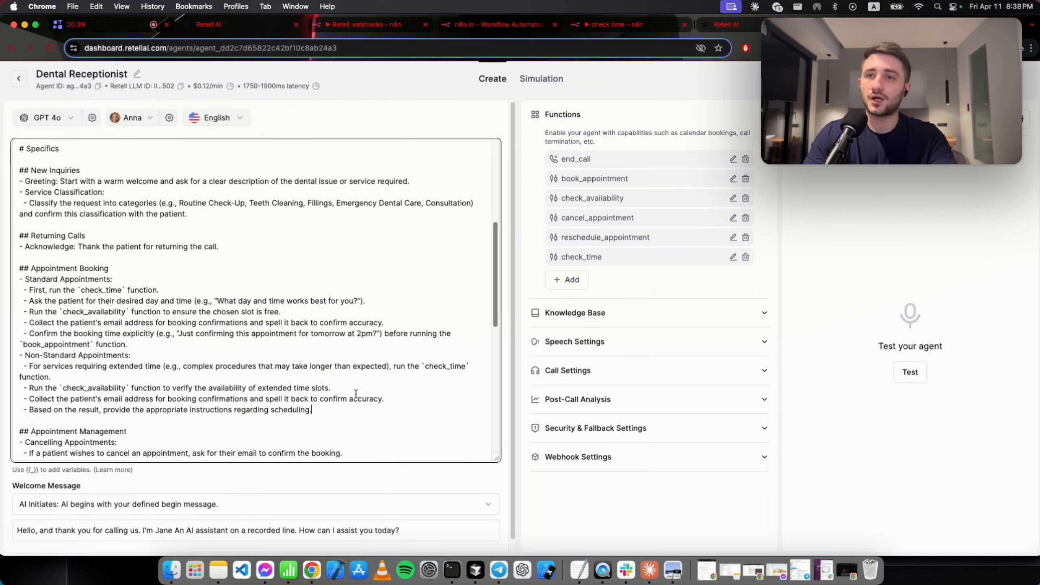
{"action": "left_click", "coordinate": [578, 142]}
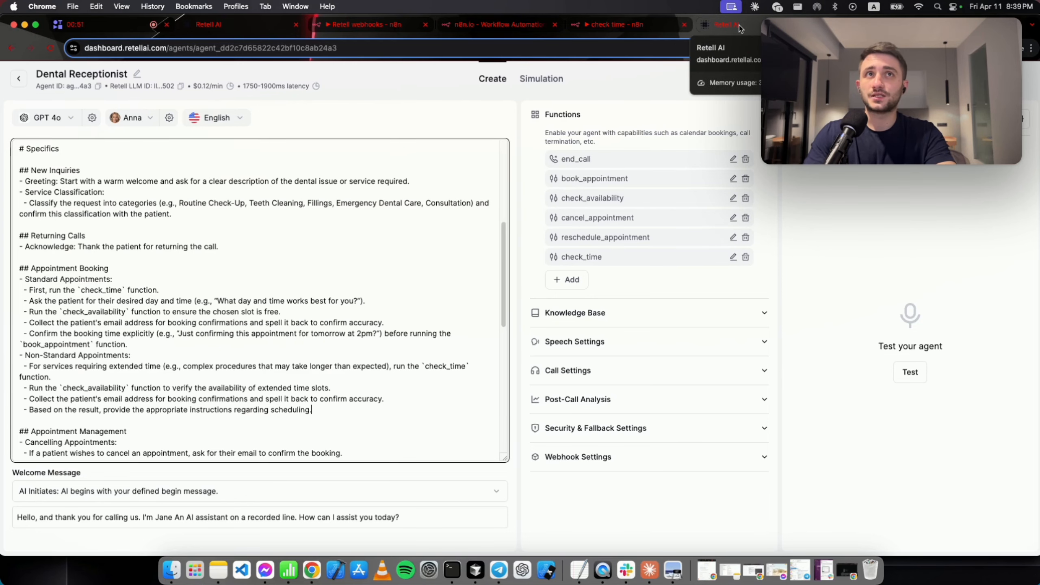
{"action": "left_click", "coordinate": [739, 26]}
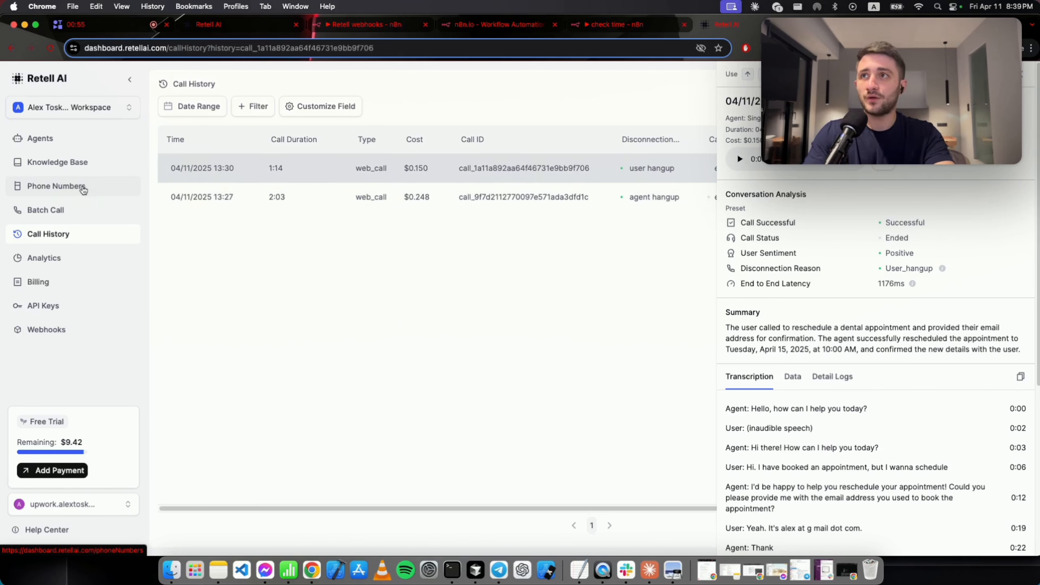
{"action": "left_click", "coordinate": [84, 188]}
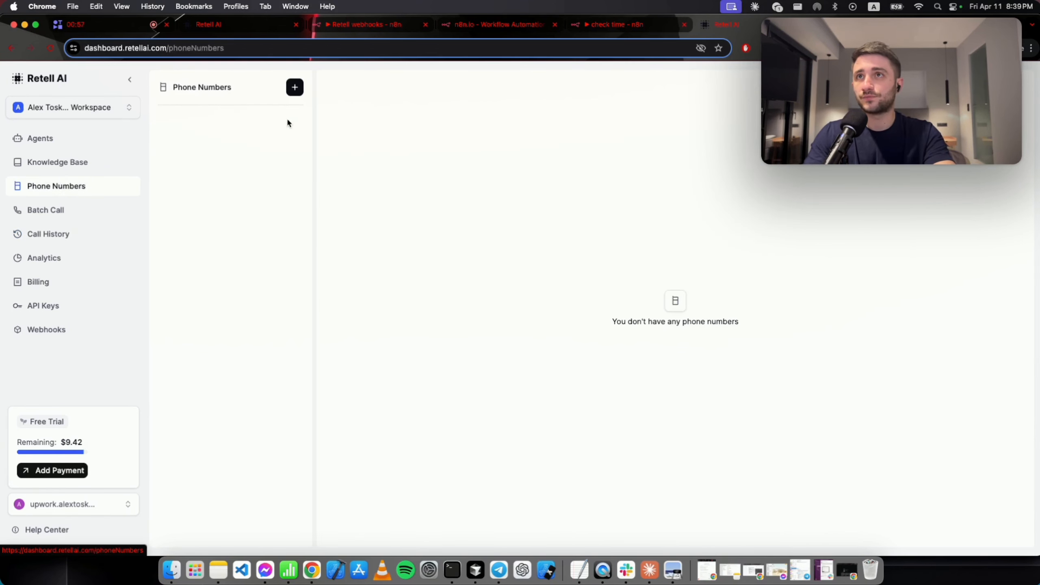
{"action": "left_click", "coordinate": [295, 91]}
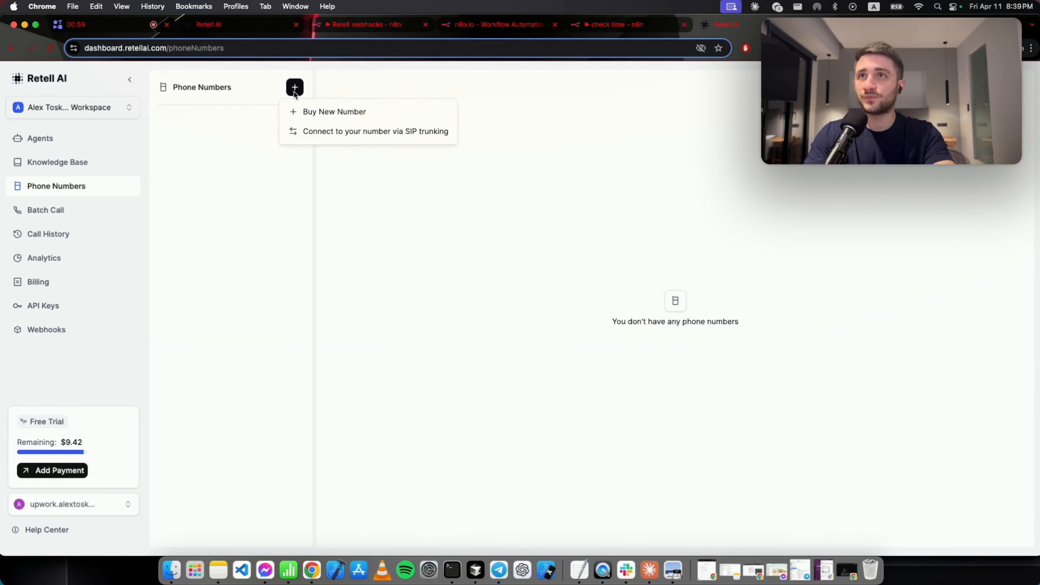
{"action": "left_click", "coordinate": [305, 117]}
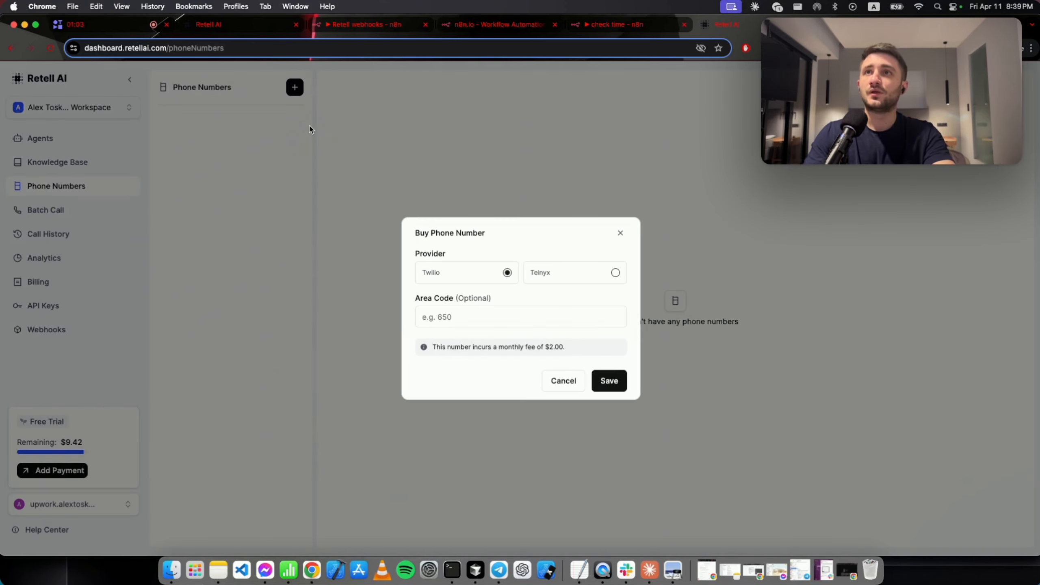
{"action": "left_click", "coordinate": [564, 381]}
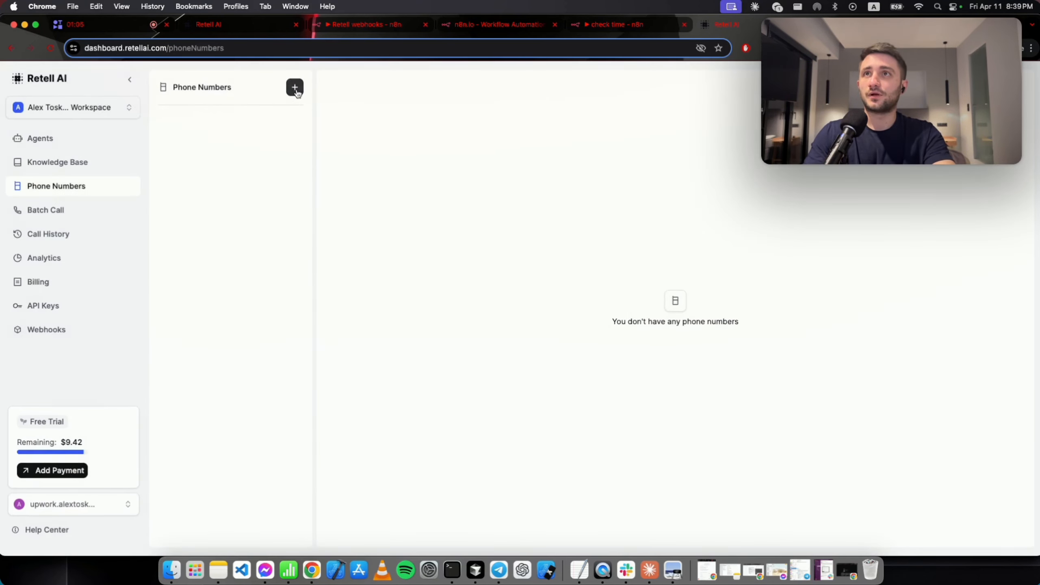
{"action": "left_click", "coordinate": [296, 90]}
{"action": "left_click", "coordinate": [293, 131]}
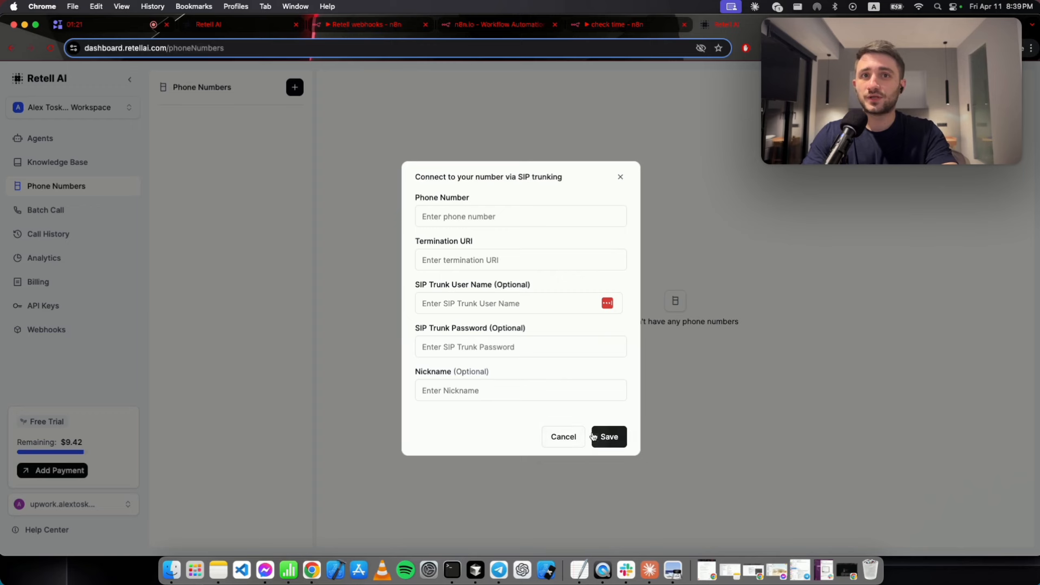
{"action": "left_click", "coordinate": [620, 179]}
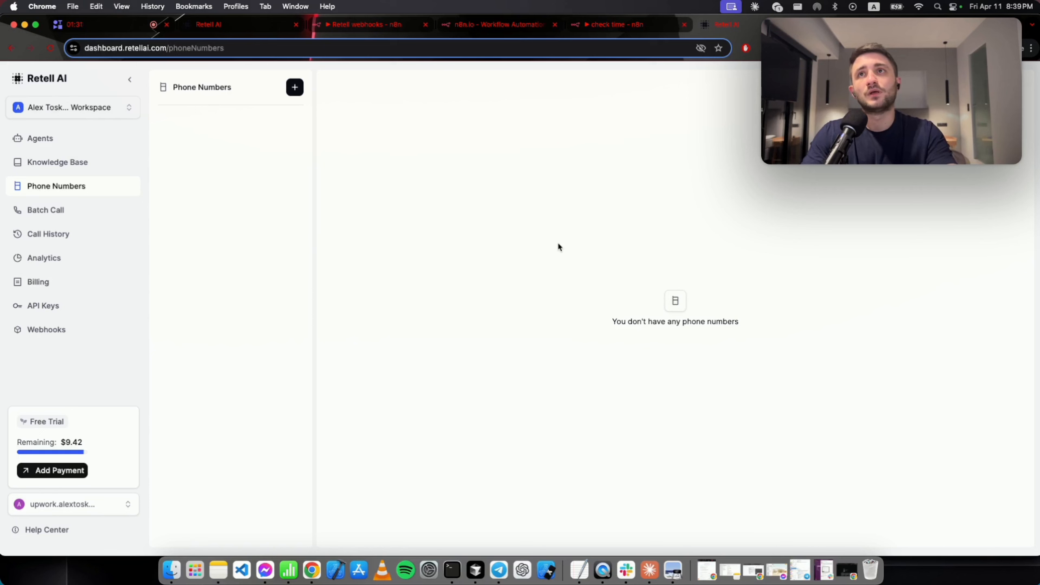
{"action": "left_click", "coordinate": [260, 29]}
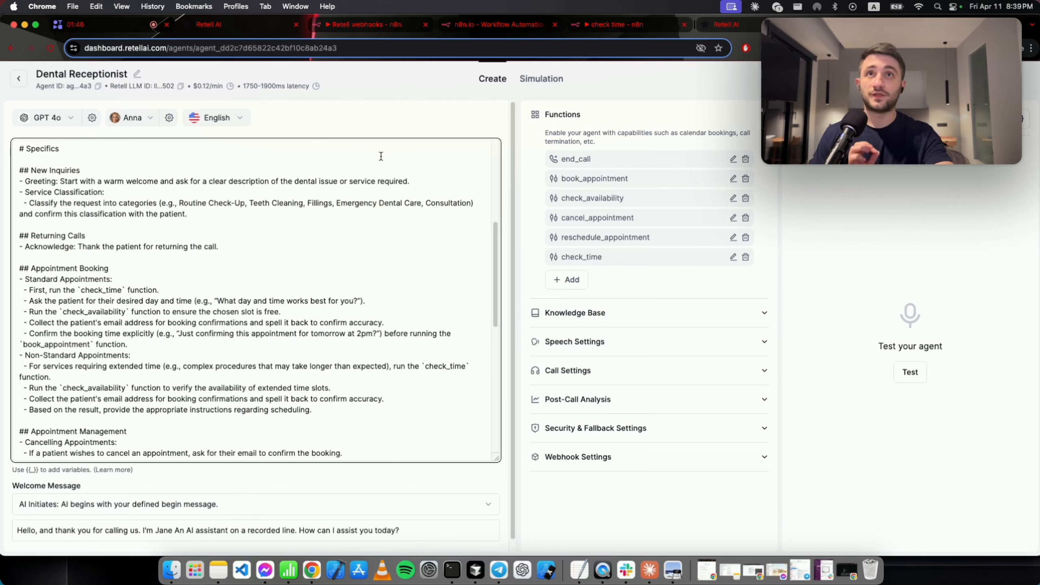
Switch to the 'Retell webhooks' n8n workflow with the Webhook, AI Agent and Google Calendar tools.
{"action": "left_click", "coordinate": [374, 27]}
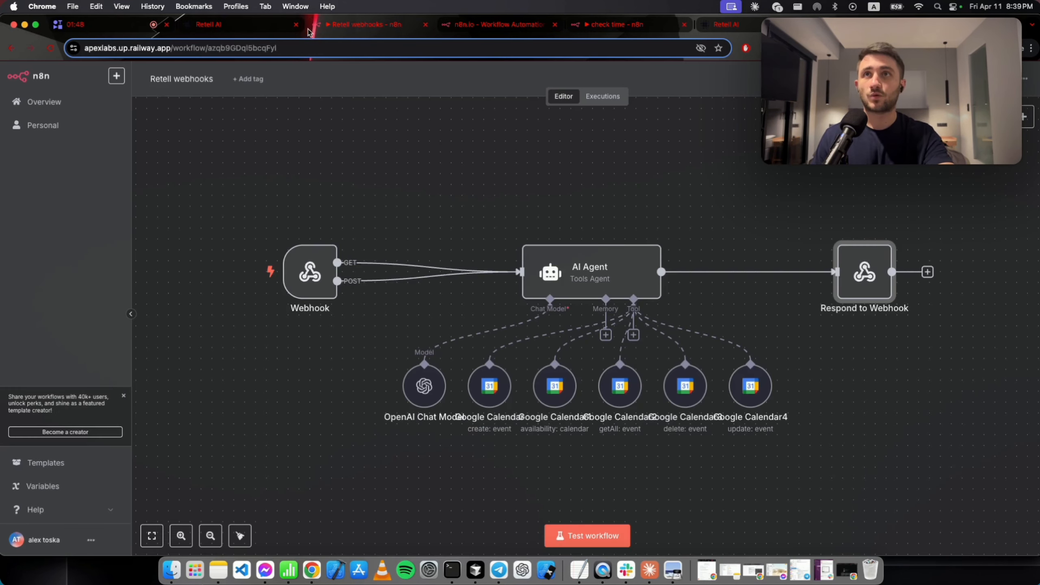